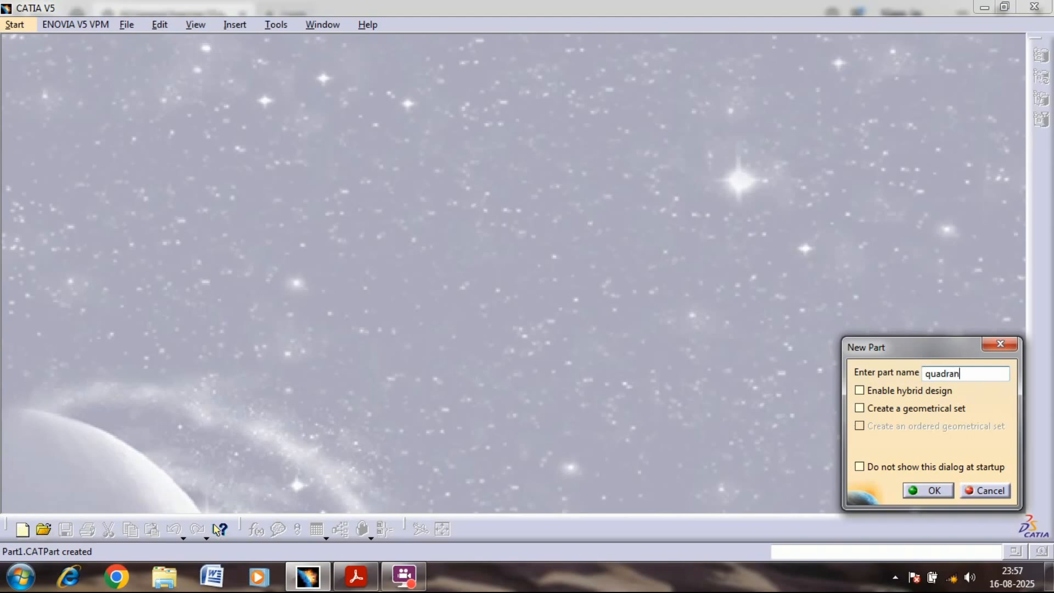
# Step: Create a new part named quadrant, maximize its window, and open a sketch on the yz plane
pyautogui.click(942, 489)
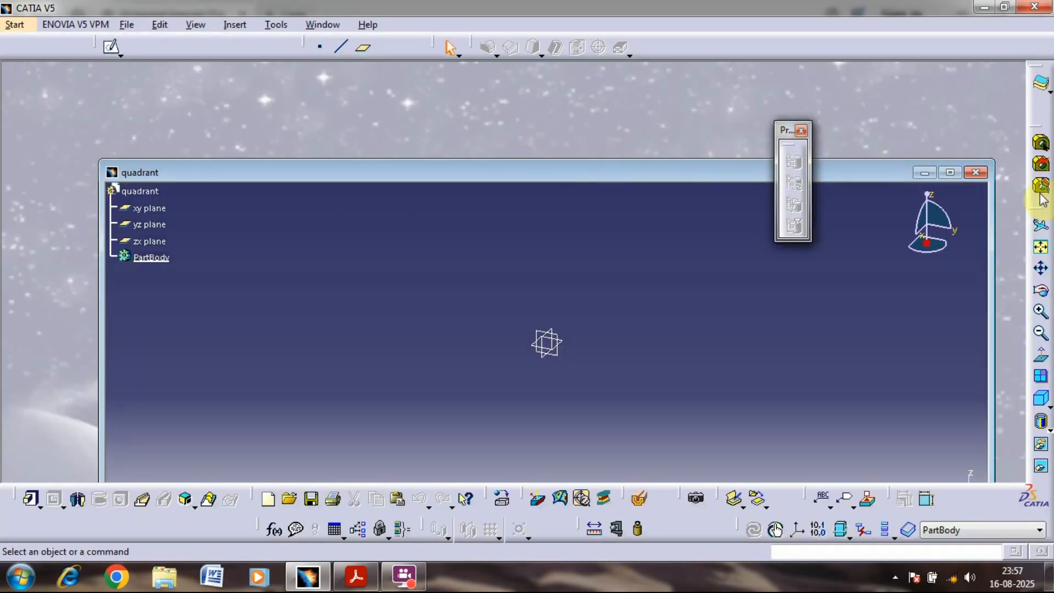
pyautogui.click(951, 173)
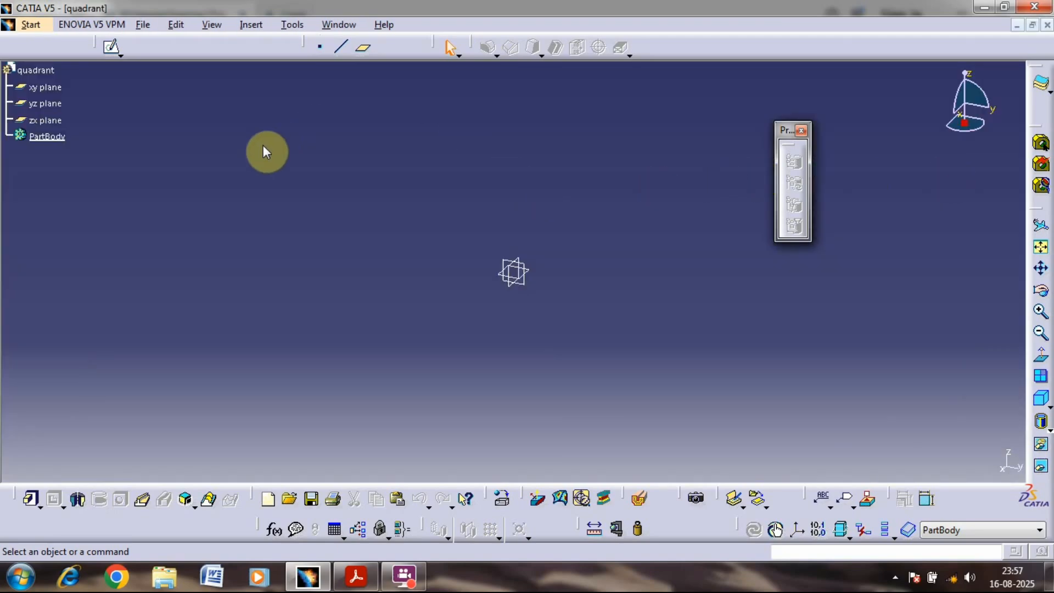
pyautogui.click(111, 50)
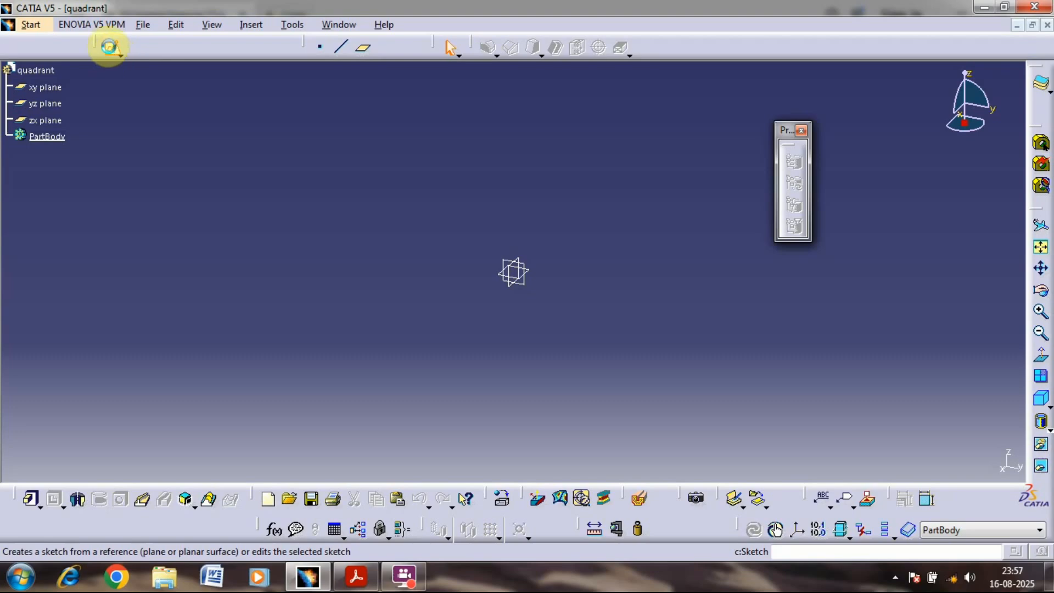
pyautogui.click(44, 103)
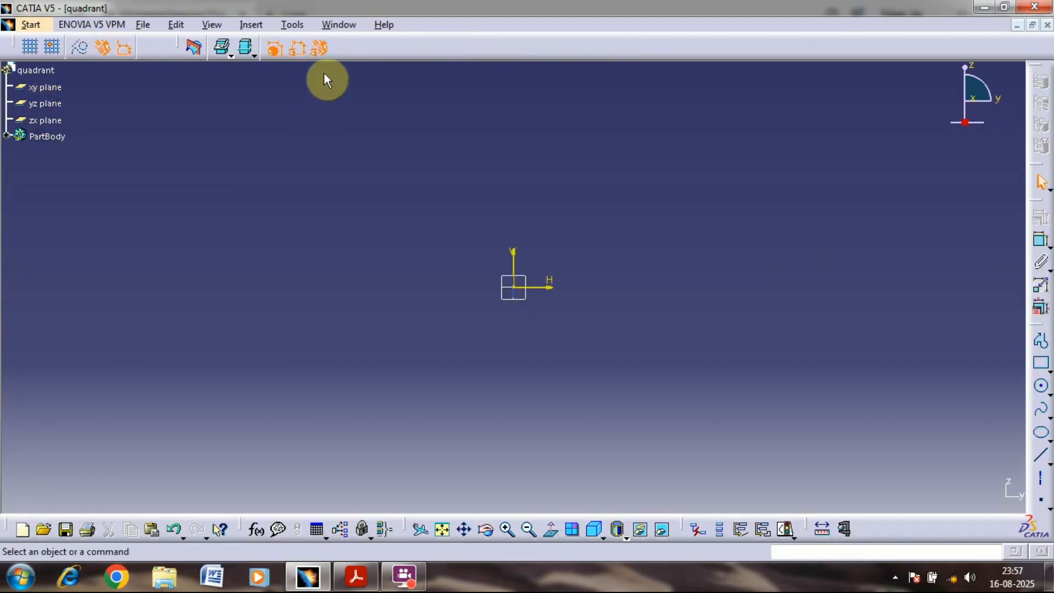
# Step: Restore the contents and positions of all toolbars through the Customize dialog, and close the dialog
pyautogui.click(292, 25)
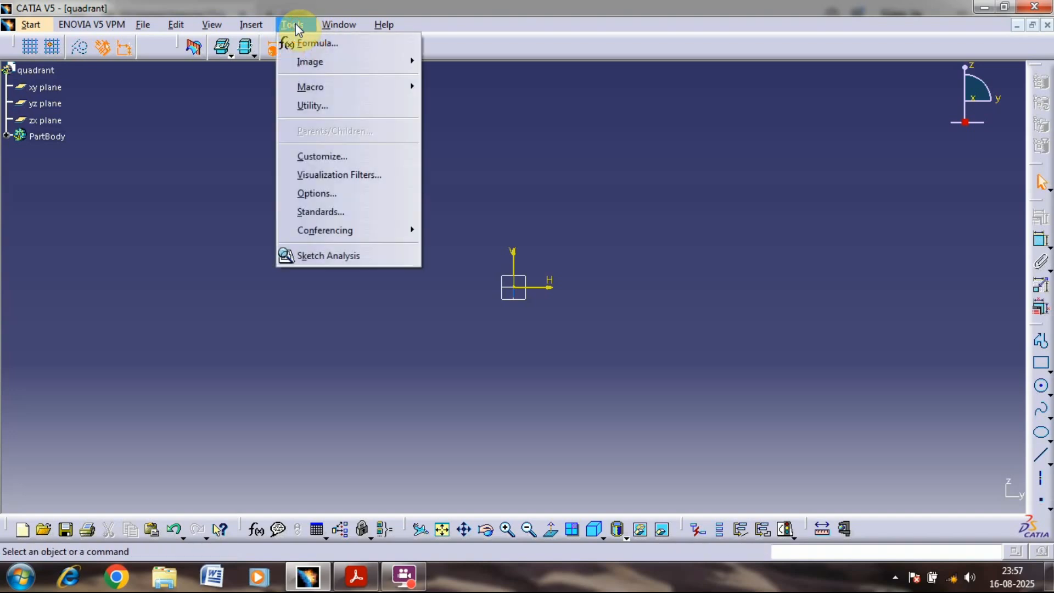
pyautogui.click(336, 157)
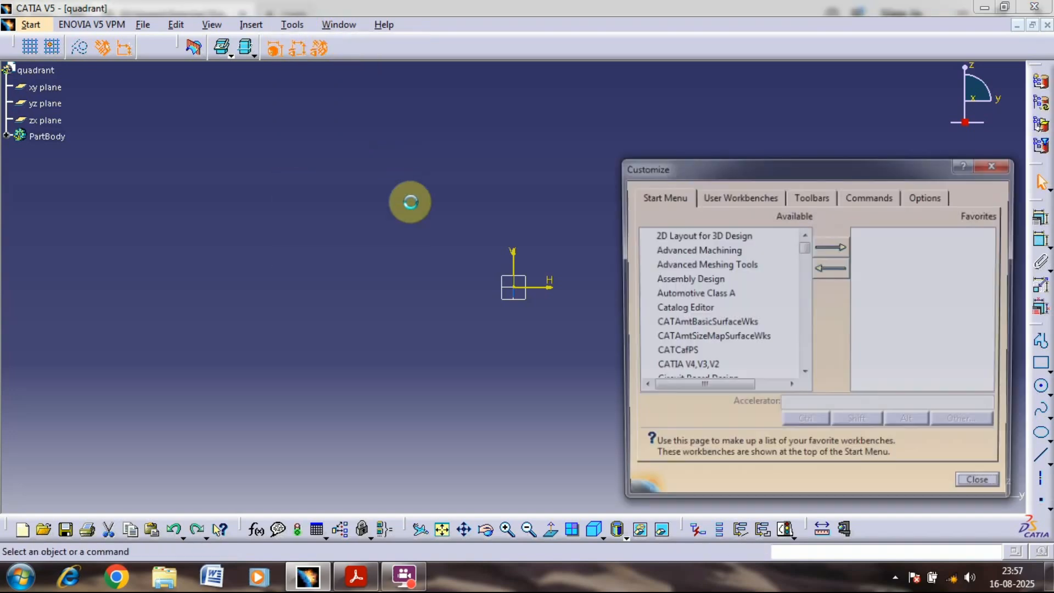
pyautogui.click(829, 195)
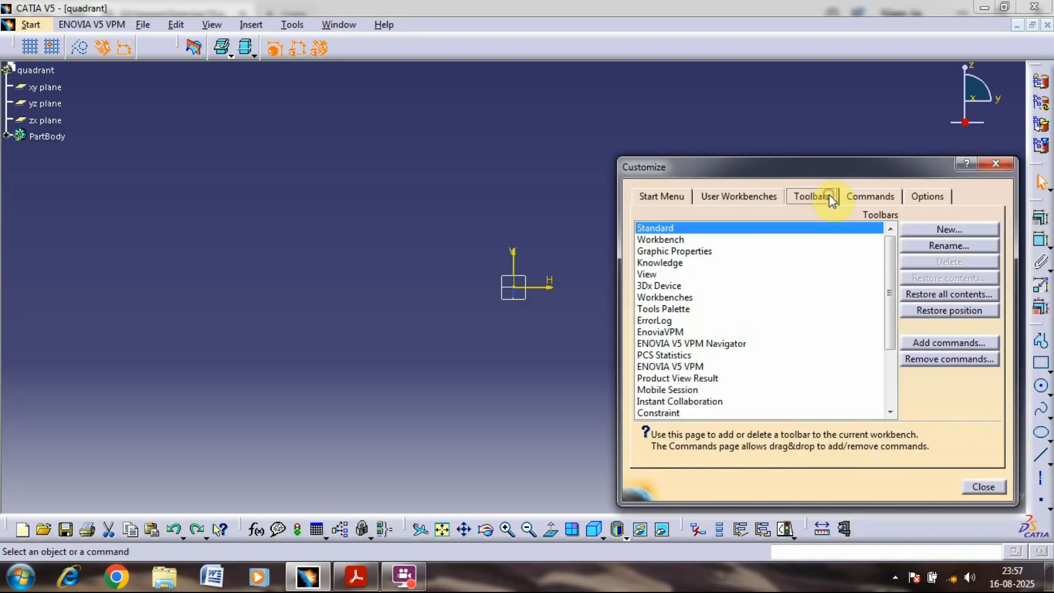
pyautogui.click(949, 294)
pyautogui.click(502, 320)
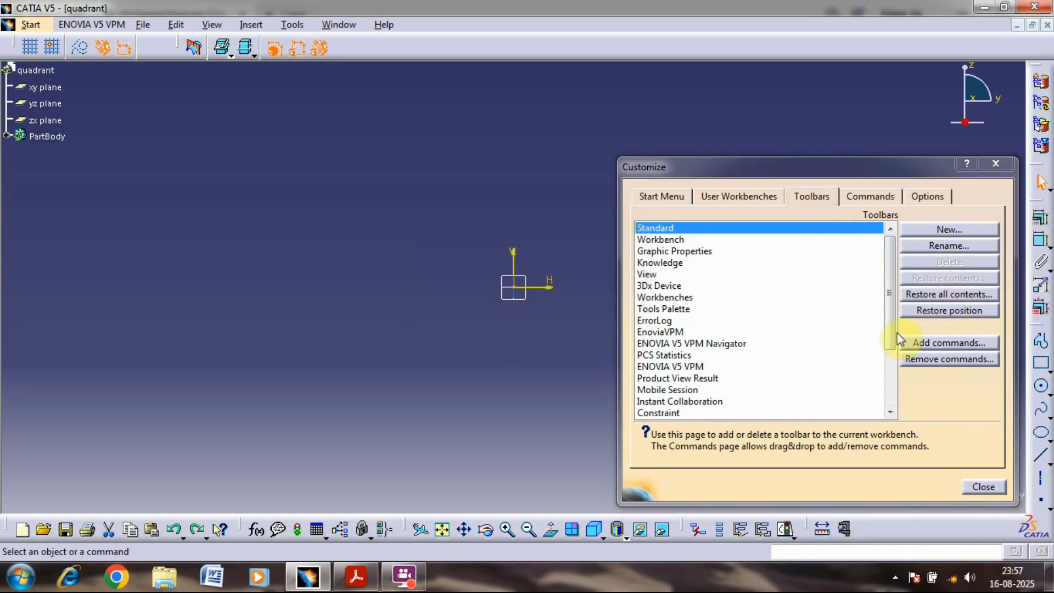
pyautogui.click(942, 312)
pyautogui.click(515, 321)
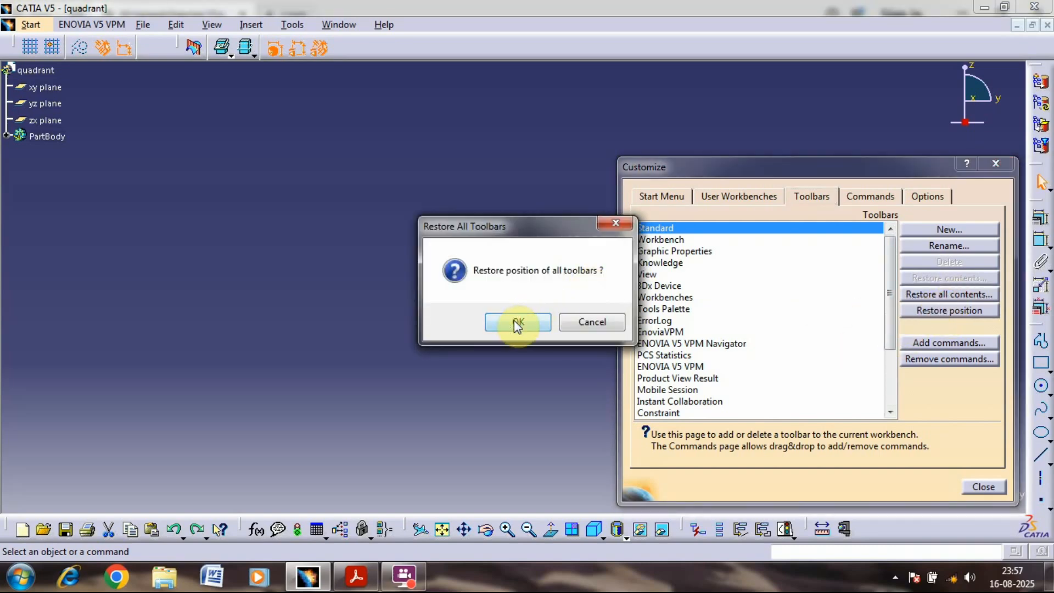
pyautogui.click(985, 164)
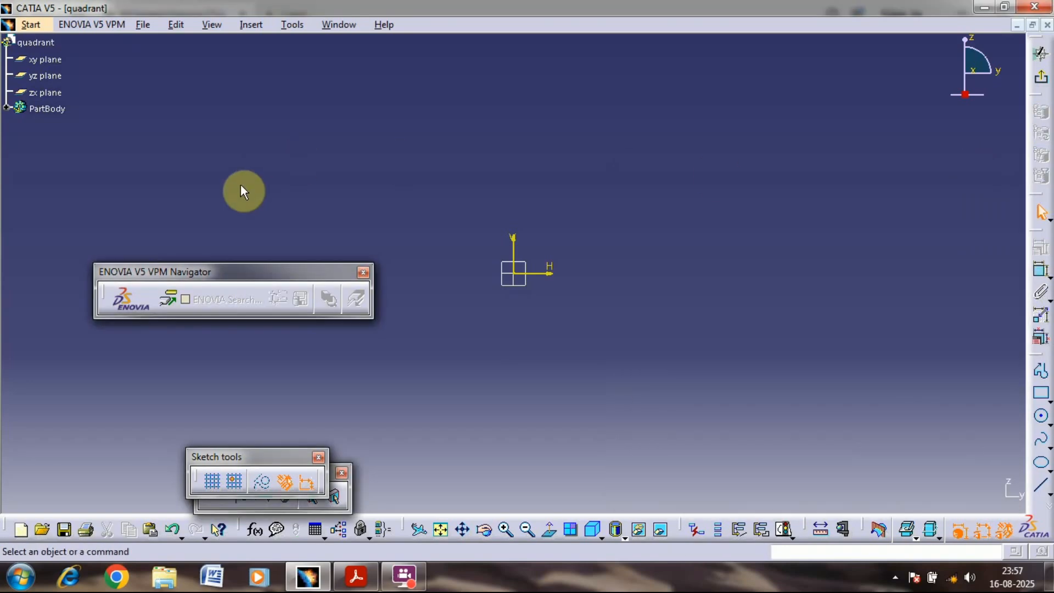
# Step: Close the floating ENOVIA V5 VPM Navigator toolbar and the one behind Sketch tools, and dock the Sketch tools and visualization toolbars together
pyautogui.click(364, 272)
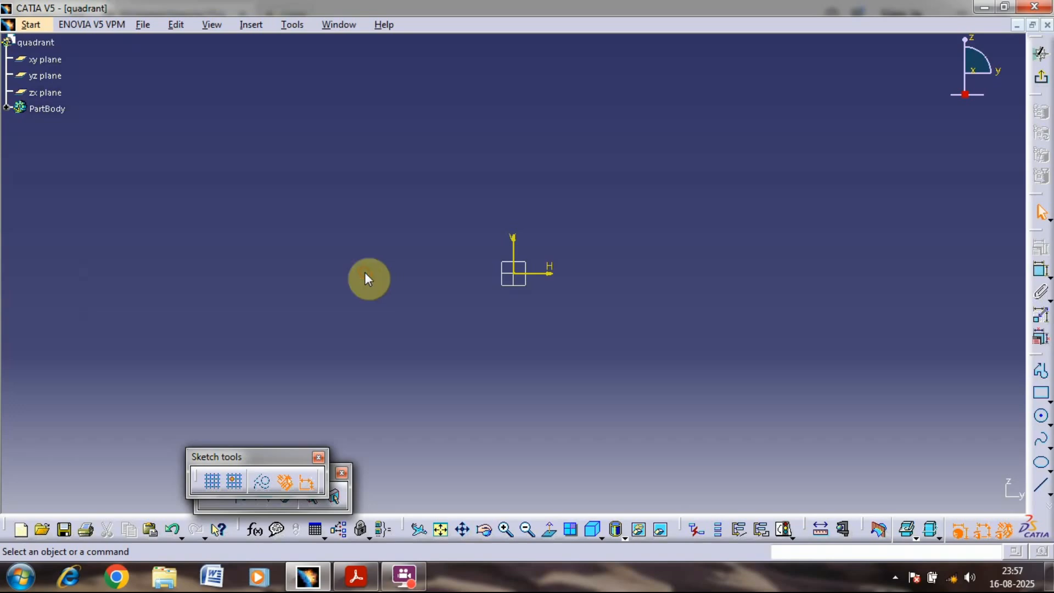
pyautogui.click(342, 474)
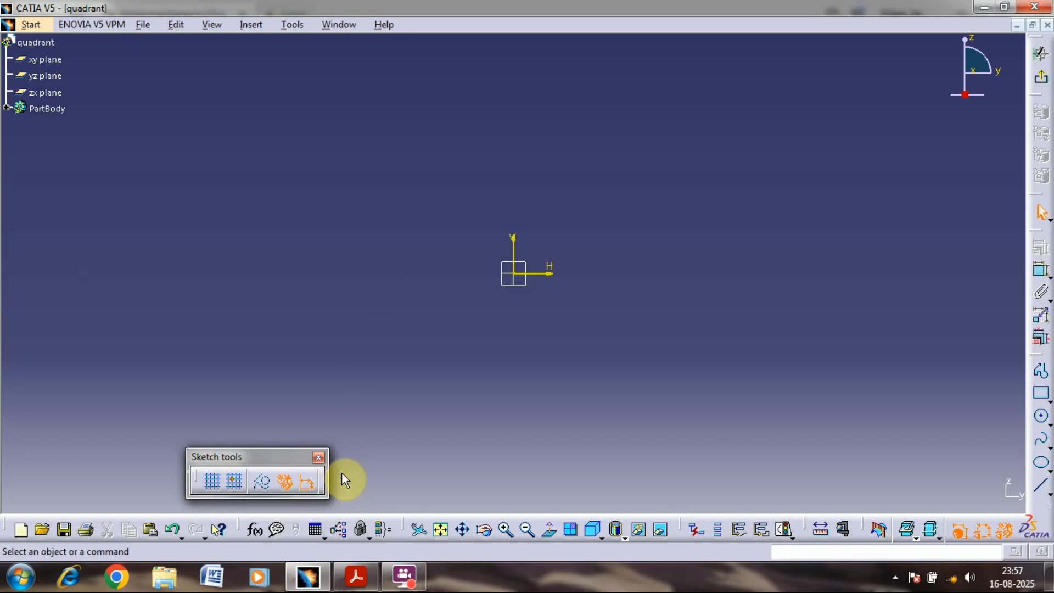
pyautogui.moveTo(259, 458)
pyautogui.mouseDown()
pyautogui.moveTo(253, 110)
pyautogui.moveTo(157, 26)
pyautogui.moveTo(93, 29)
pyautogui.mouseUp()
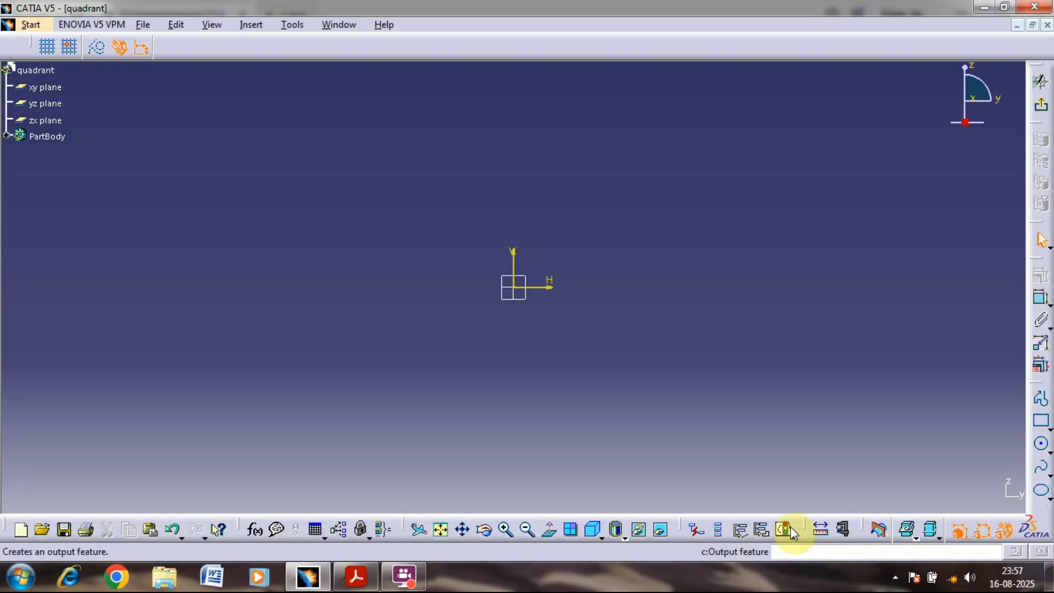
pyautogui.moveTo(860, 526)
pyautogui.mouseDown()
pyautogui.moveTo(724, 318)
pyautogui.moveTo(526, 192)
pyautogui.moveTo(412, 157)
pyautogui.moveTo(210, 34)
pyautogui.moveTo(170, 40)
pyautogui.mouseUp()
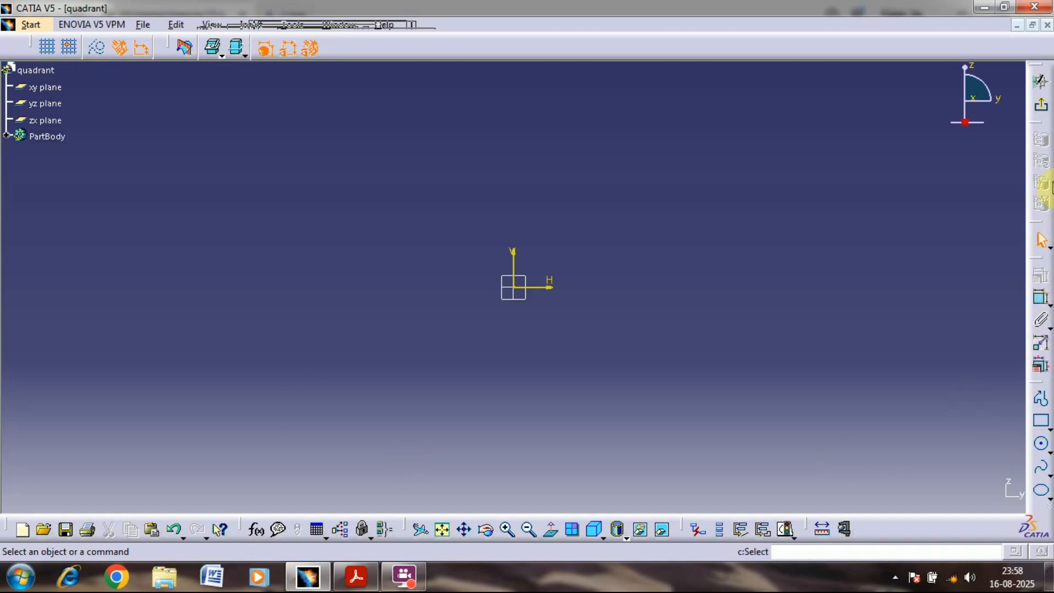
# Step: Consult the Exercise 1 Quadrant drawing in the PDF, and undock the Profile, Constraint and Operation toolbars in CATIA as floating toolbars
pyautogui.click(363, 584)
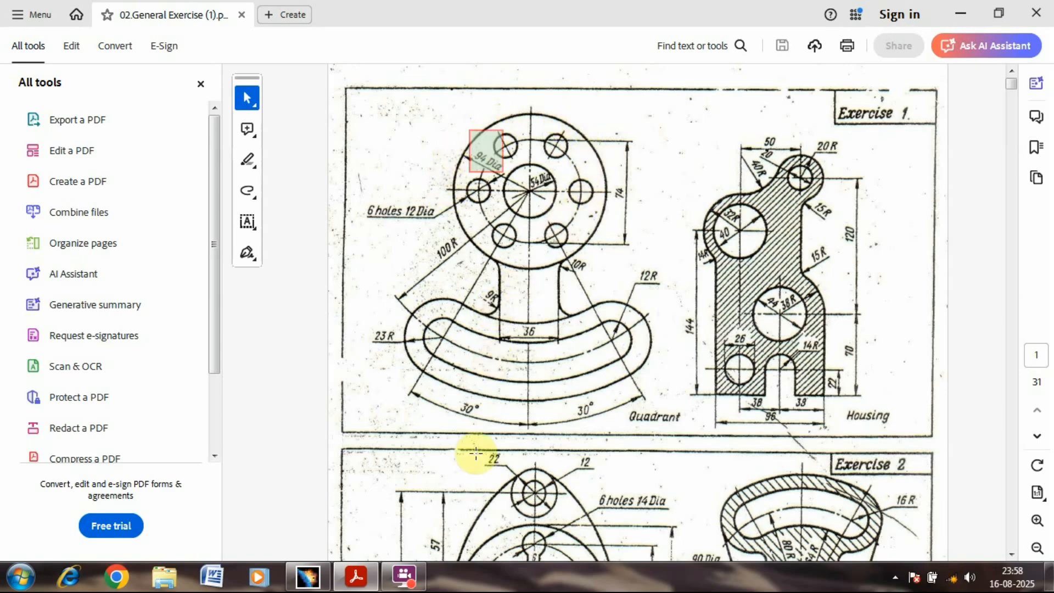
pyautogui.click(308, 577)
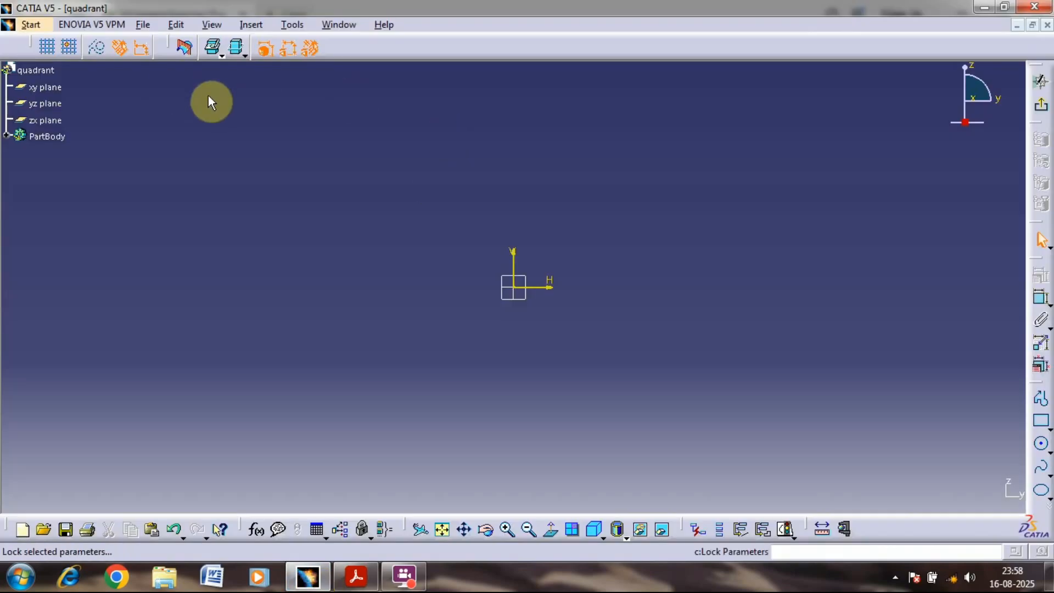
pyautogui.click(1037, 396)
pyautogui.click(1038, 397)
pyautogui.moveTo(1037, 391)
pyautogui.mouseDown()
pyautogui.moveTo(806, 304)
pyautogui.moveTo(805, 290)
pyautogui.mouseUp()
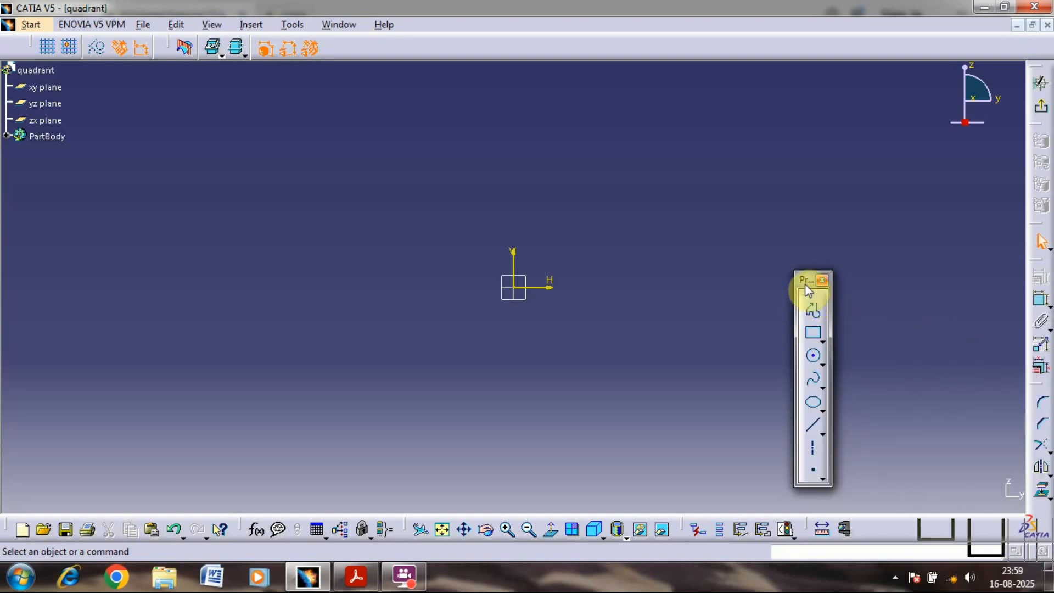
pyautogui.moveTo(806, 284); pyautogui.dragTo(472, 72)
pyautogui.moveTo(1038, 273); pyautogui.dragTo(743, 93)
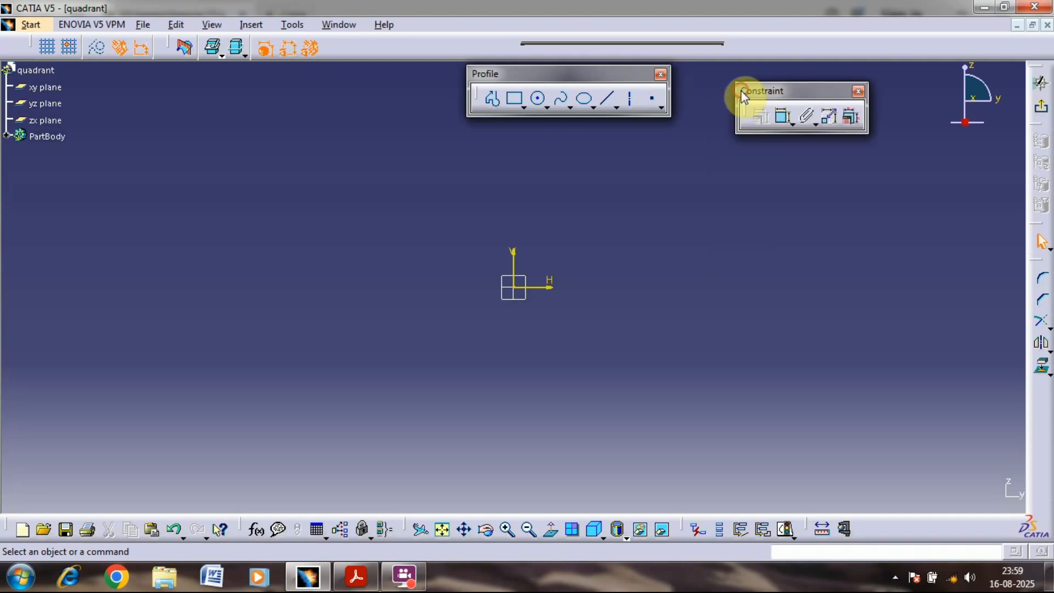
pyautogui.moveTo(1019, 256); pyautogui.dragTo(419, 118)
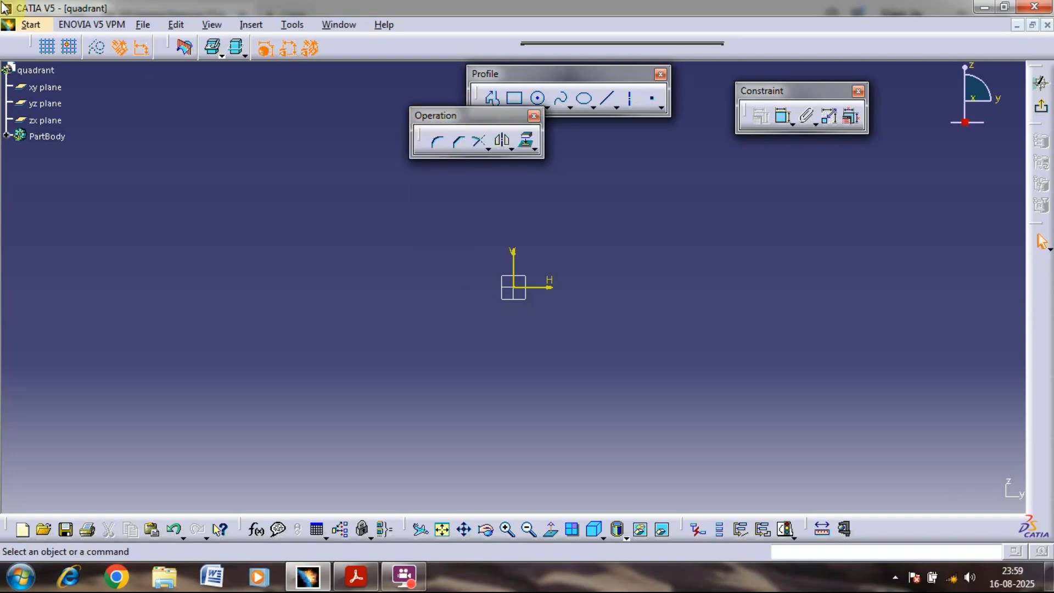
pyautogui.moveTo(438, 117); pyautogui.dragTo(338, 70)
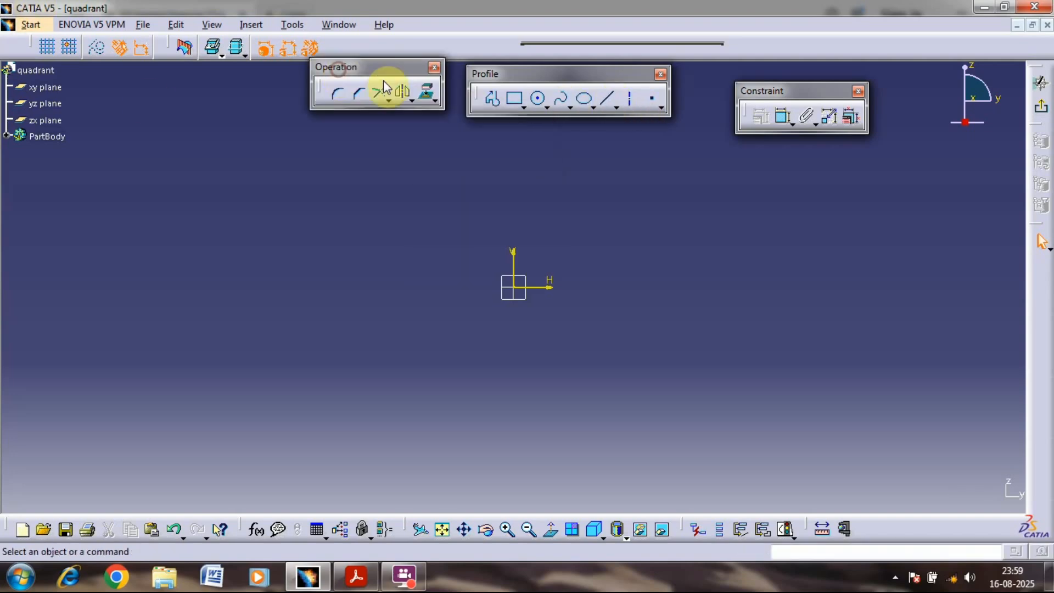
# Step: Sketch a circle centred on the origin and resize it to about 148 mm in diameter
pyautogui.click(537, 99)
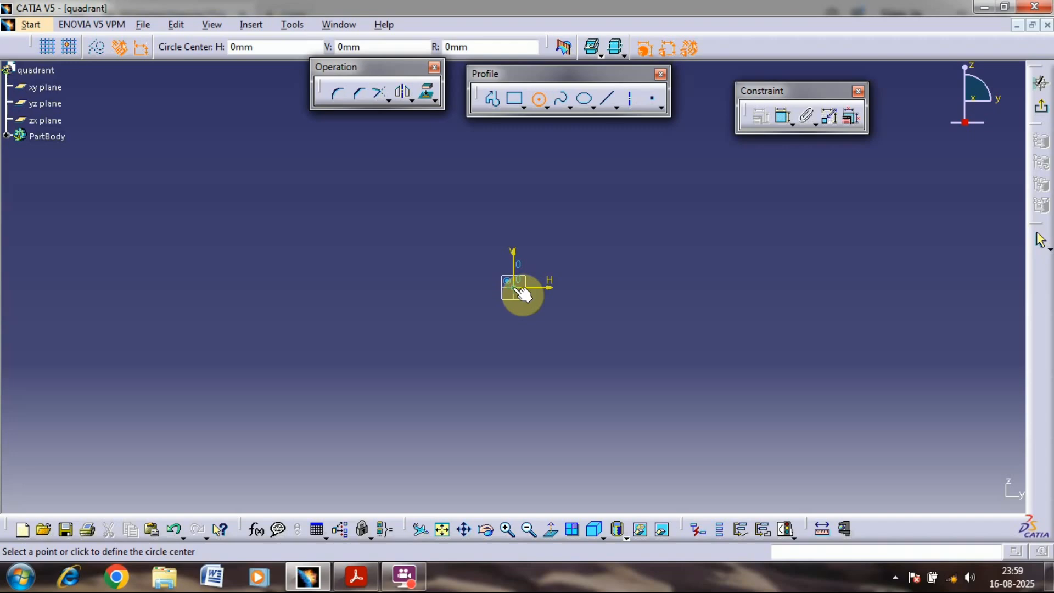
pyautogui.click(519, 291)
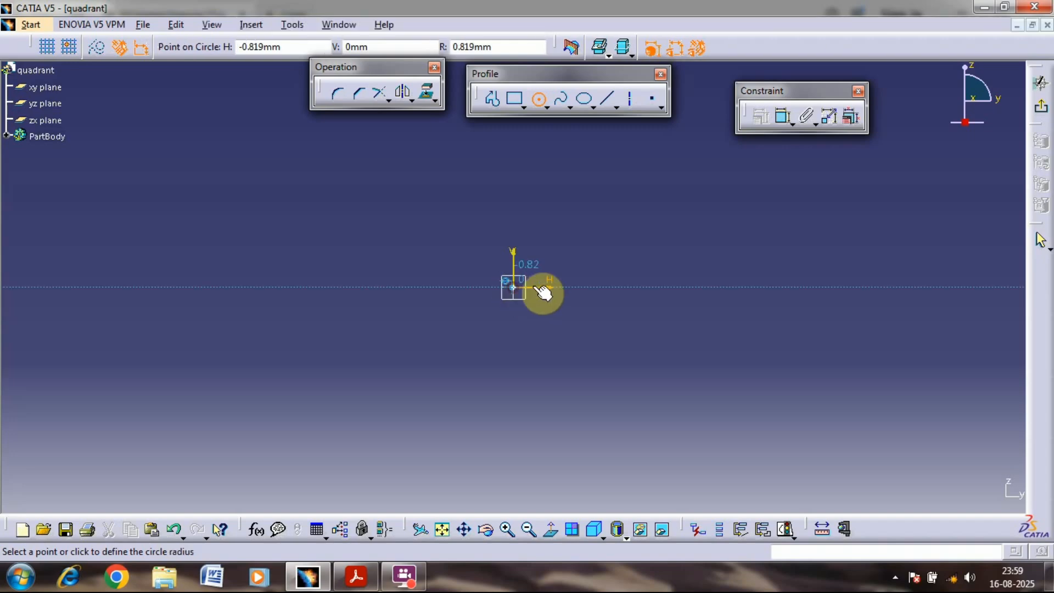
pyautogui.click(631, 189)
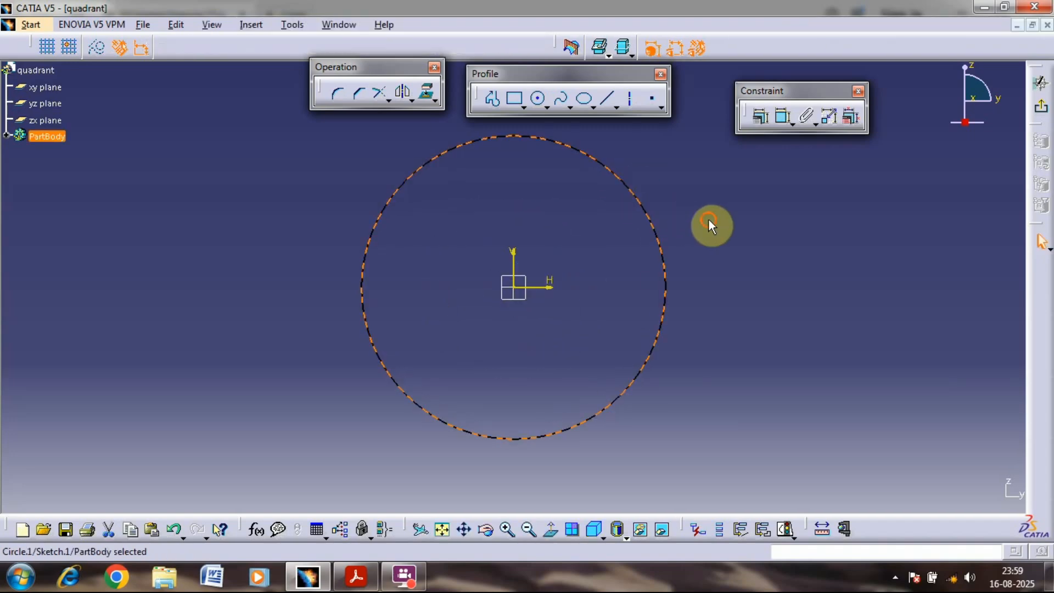
pyautogui.click(709, 220)
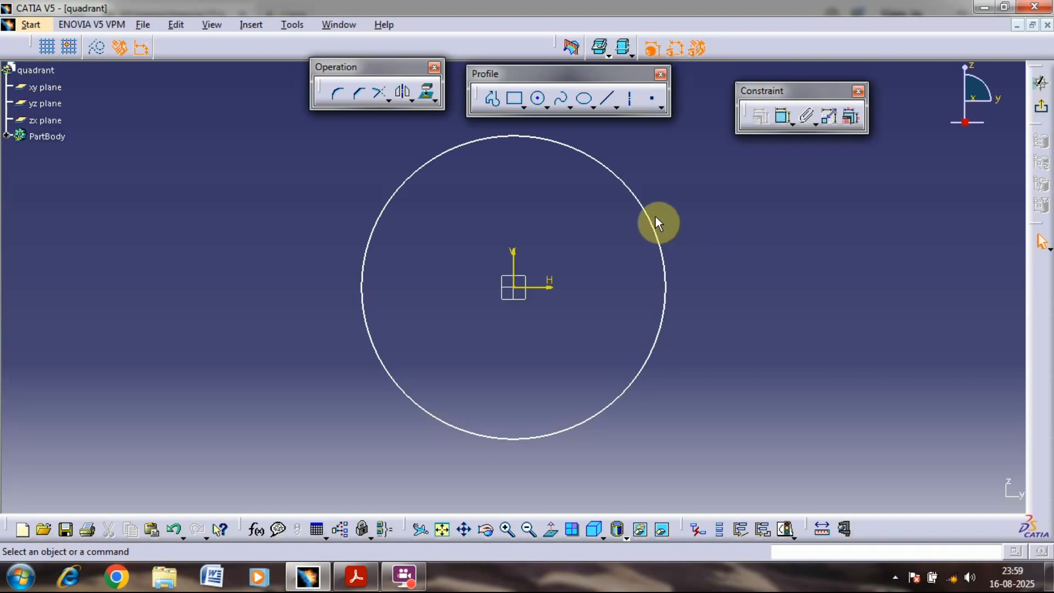
pyautogui.moveTo(650, 212); pyautogui.dragTo(653, 269)
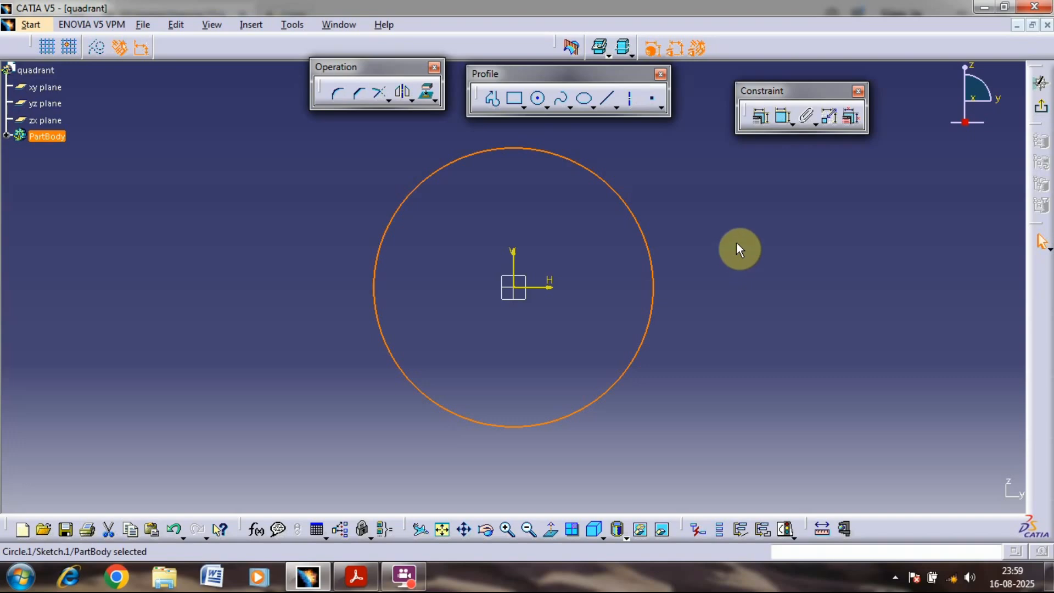
# Step: Add a diameter dimension to the circle and set it to 94 mm
pyautogui.click(784, 115)
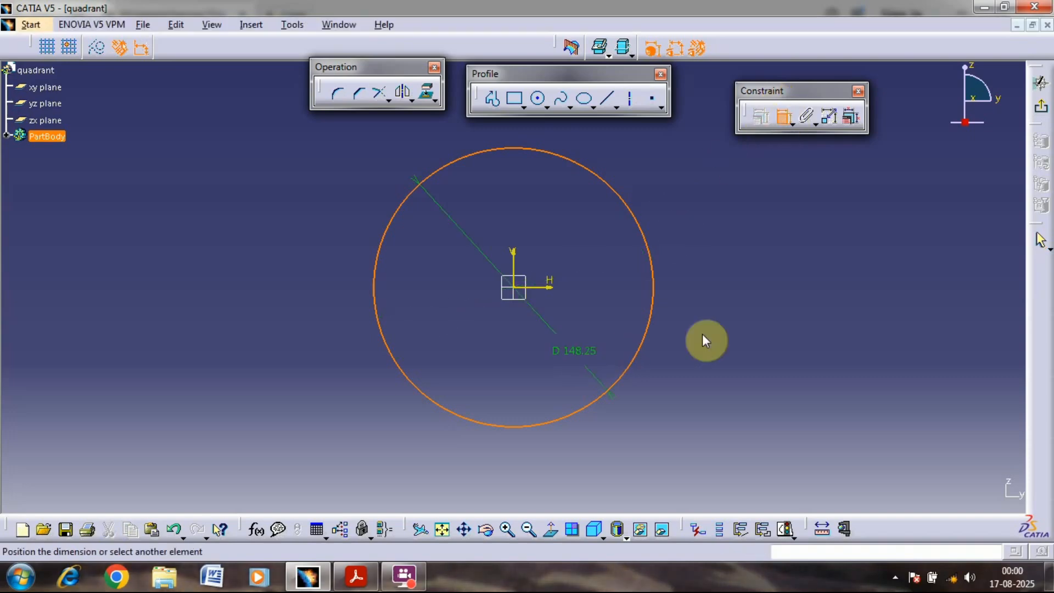
pyautogui.click(732, 258)
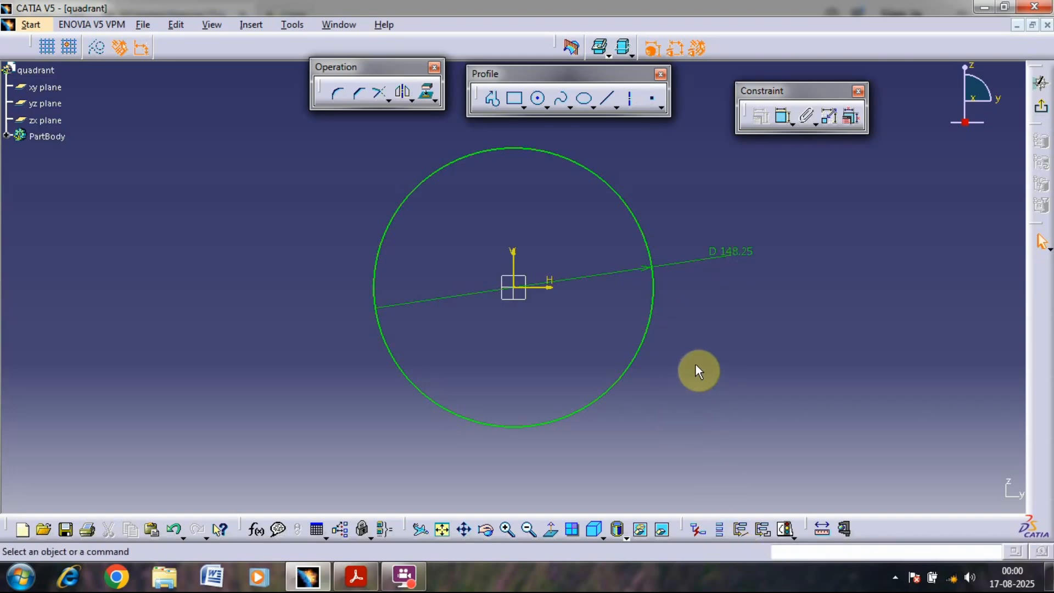
pyautogui.doubleClick(739, 257)
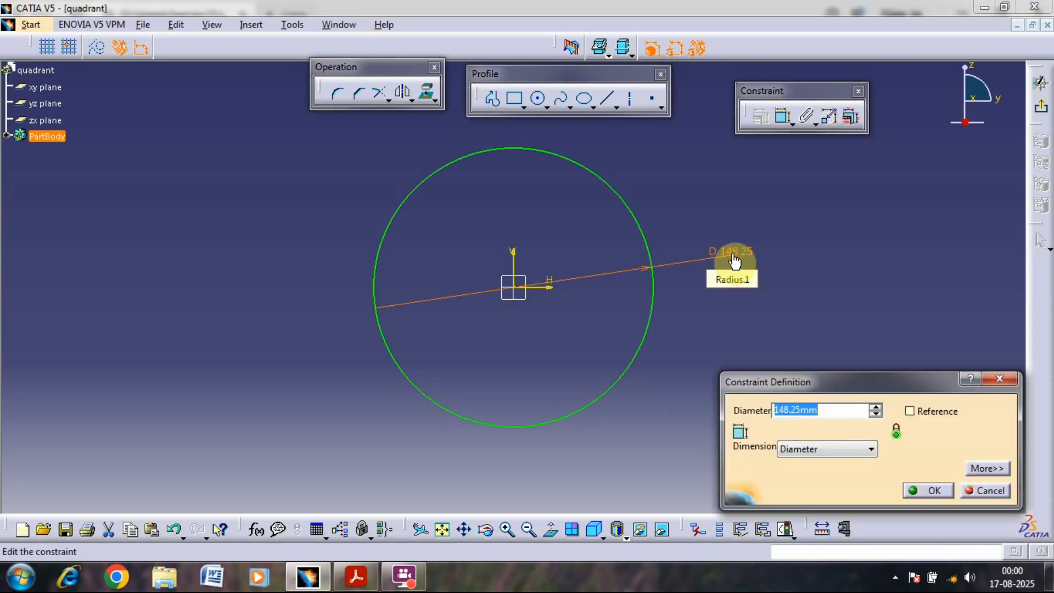
pyautogui.write('94')
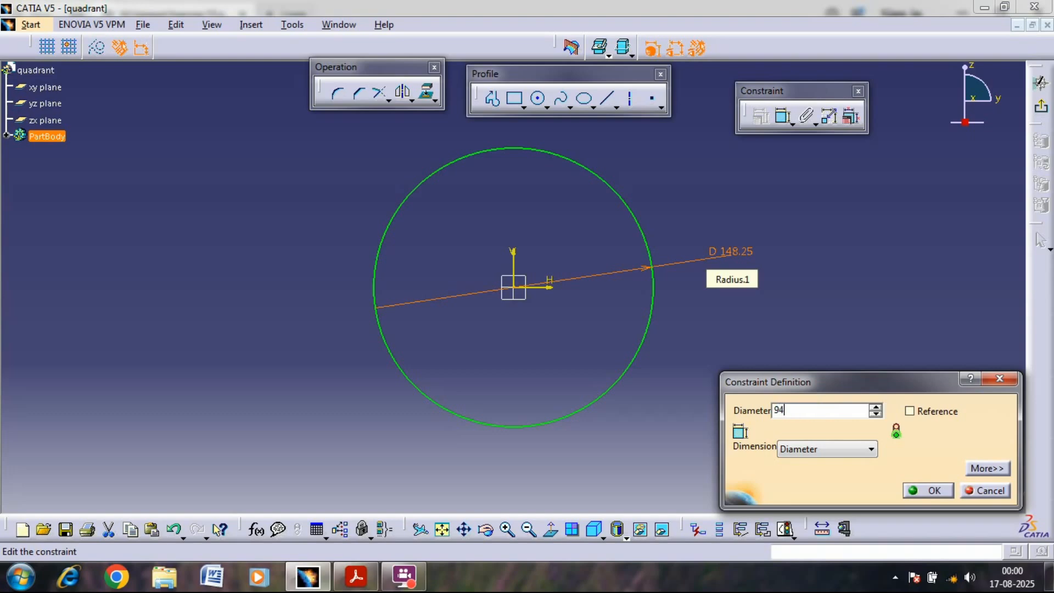
pyautogui.press('Return')
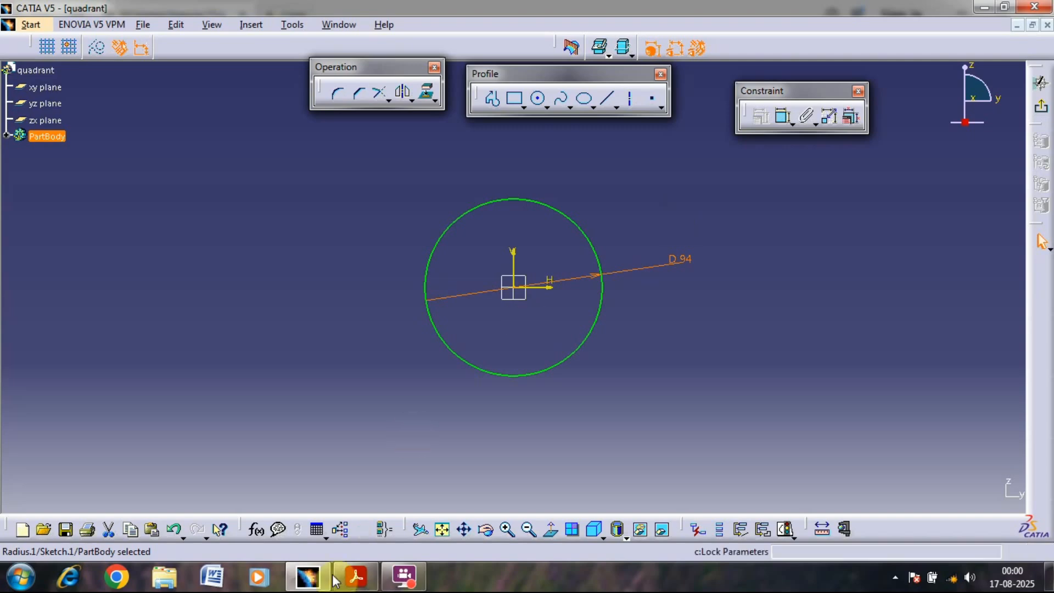
# Step: Check the Quadrant drawing in the PDF and sketch a smaller concentric circle at the origin inside the 94 mm circle in CATIA
pyautogui.click(356, 577)
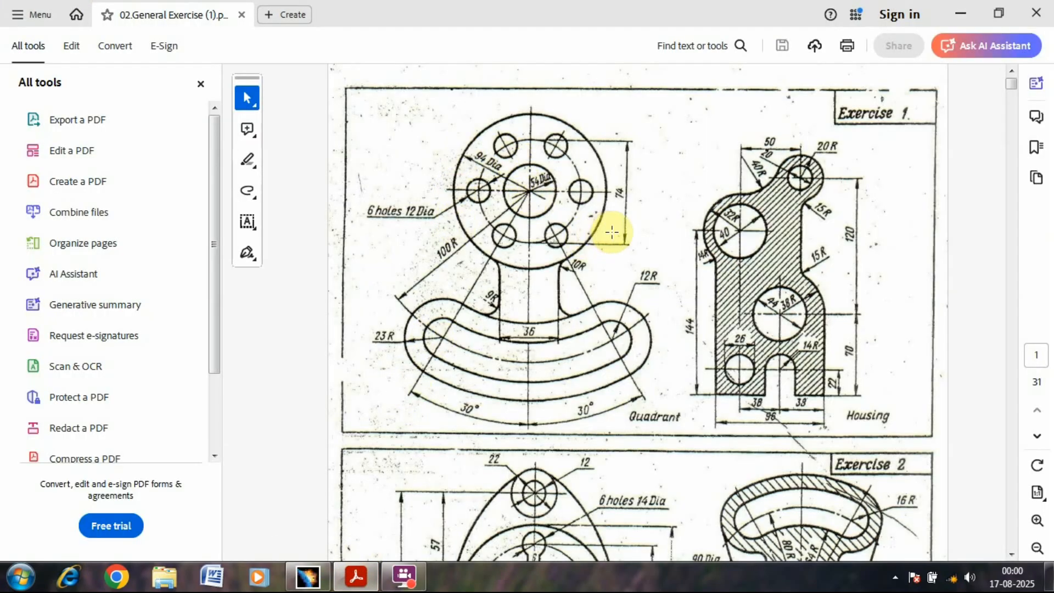
pyautogui.click(358, 575)
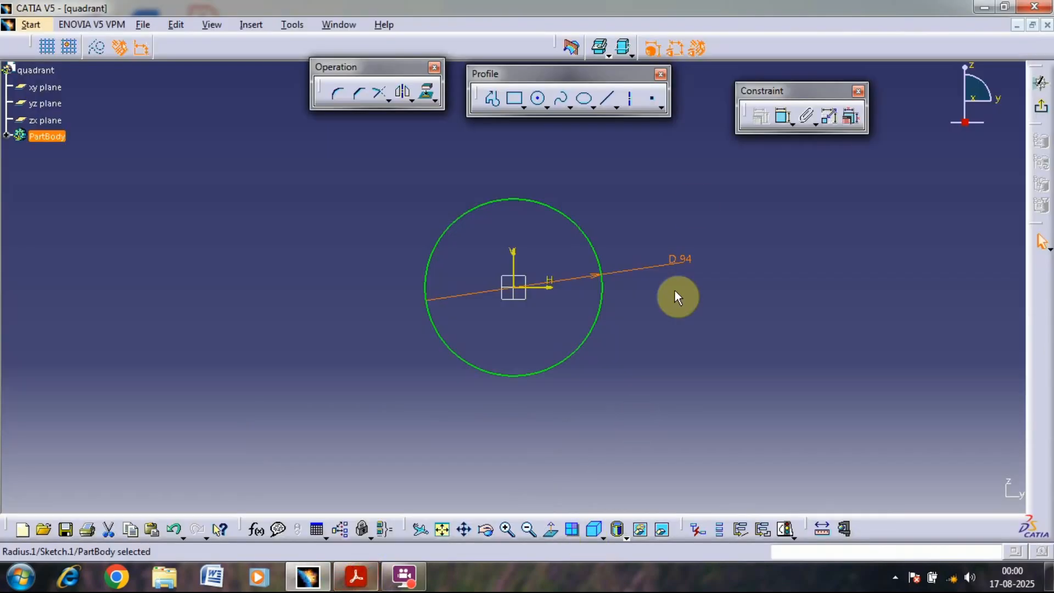
pyautogui.click(538, 99)
pyautogui.click(521, 290)
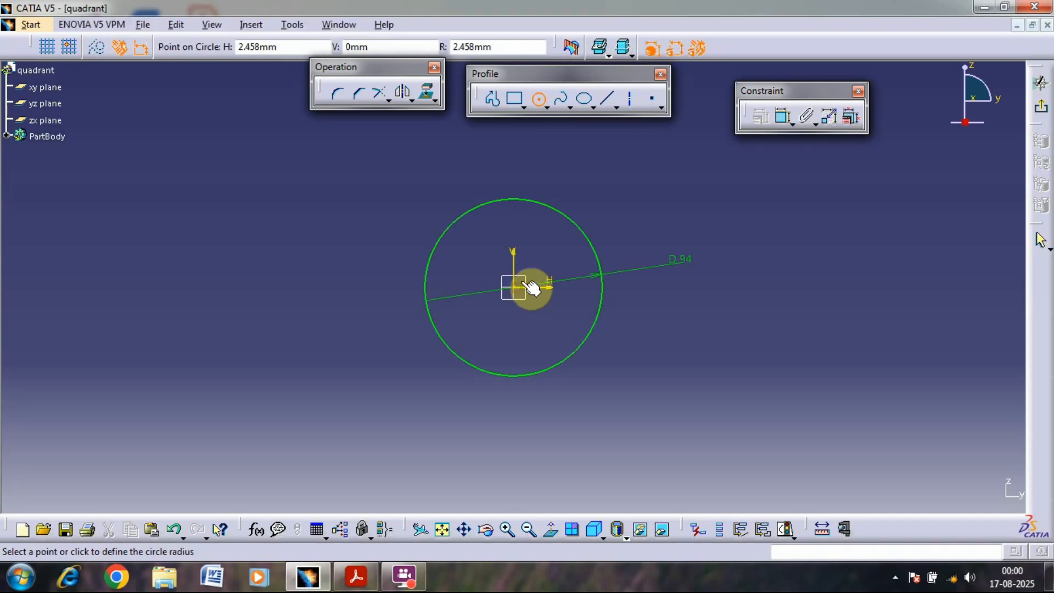
pyautogui.click(549, 248)
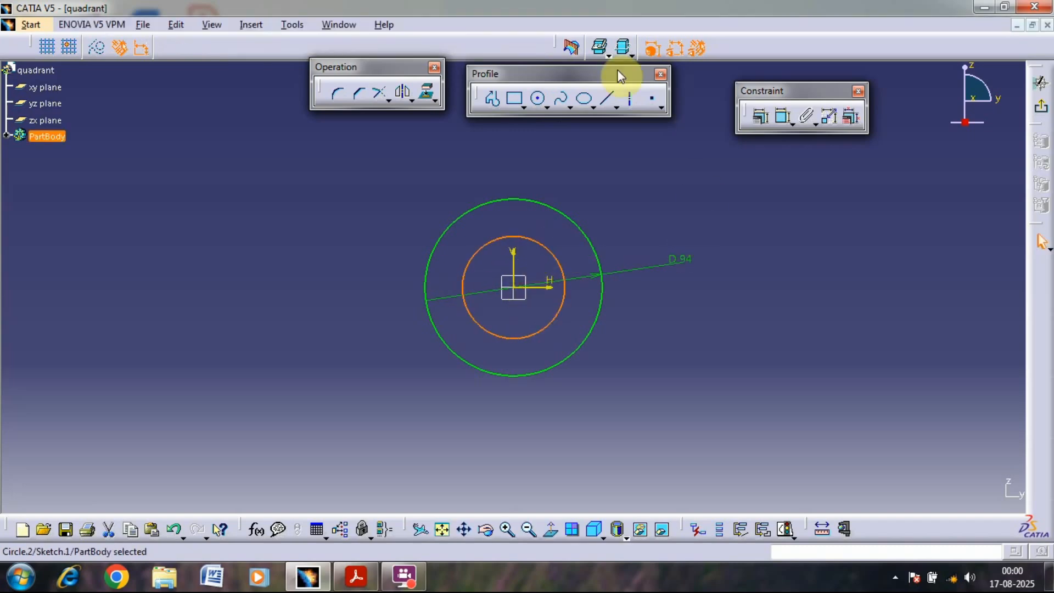
# Step: Add a diameter dimension to the inner concentric circle and set it to 74 mm
pyautogui.click(778, 116)
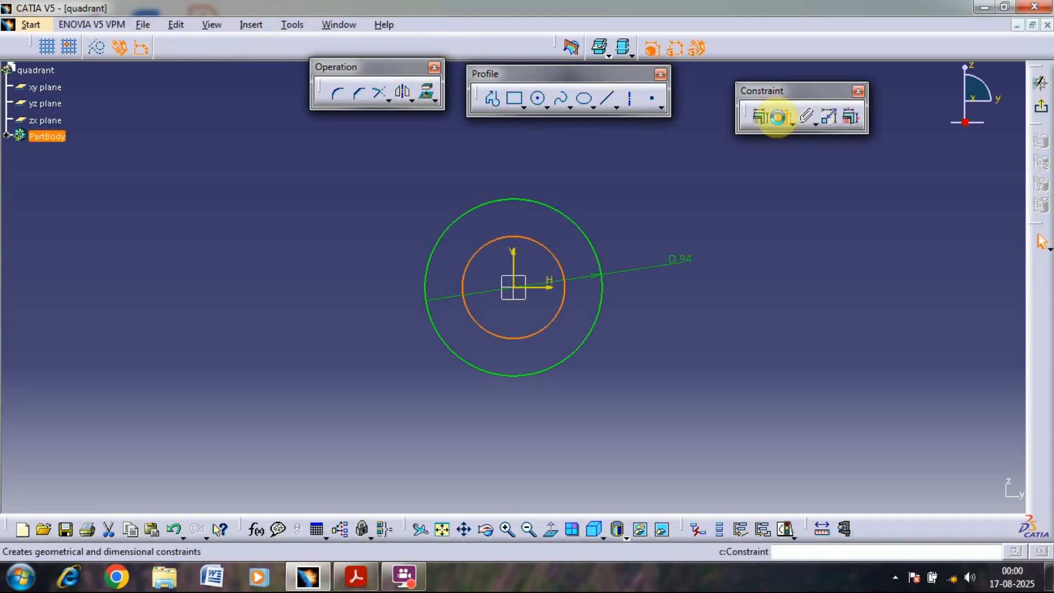
pyautogui.click(665, 207)
pyautogui.doubleClick(666, 205)
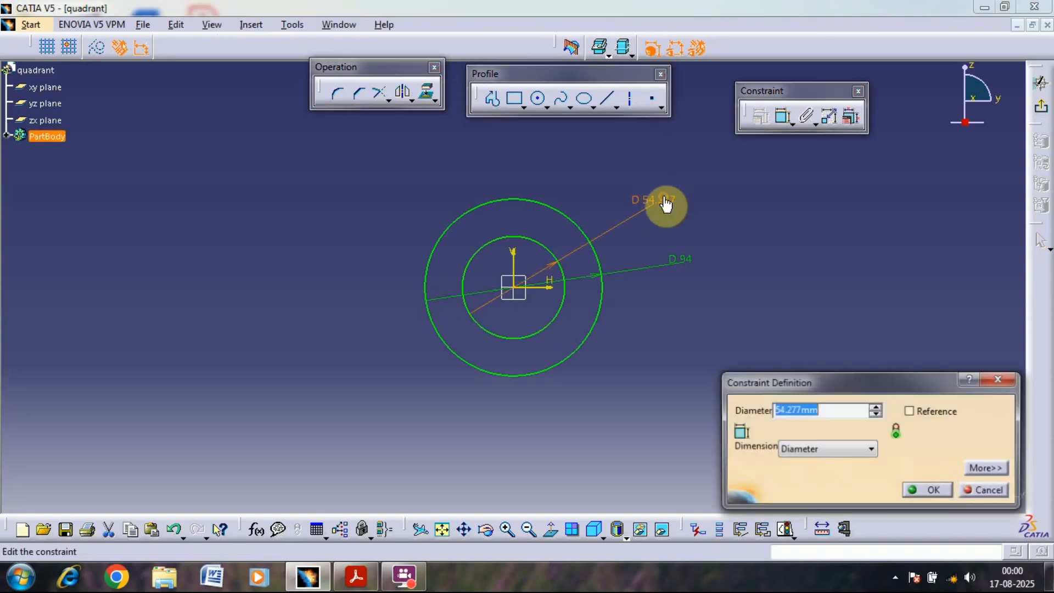
pyautogui.write('74')
pyautogui.press('Return')
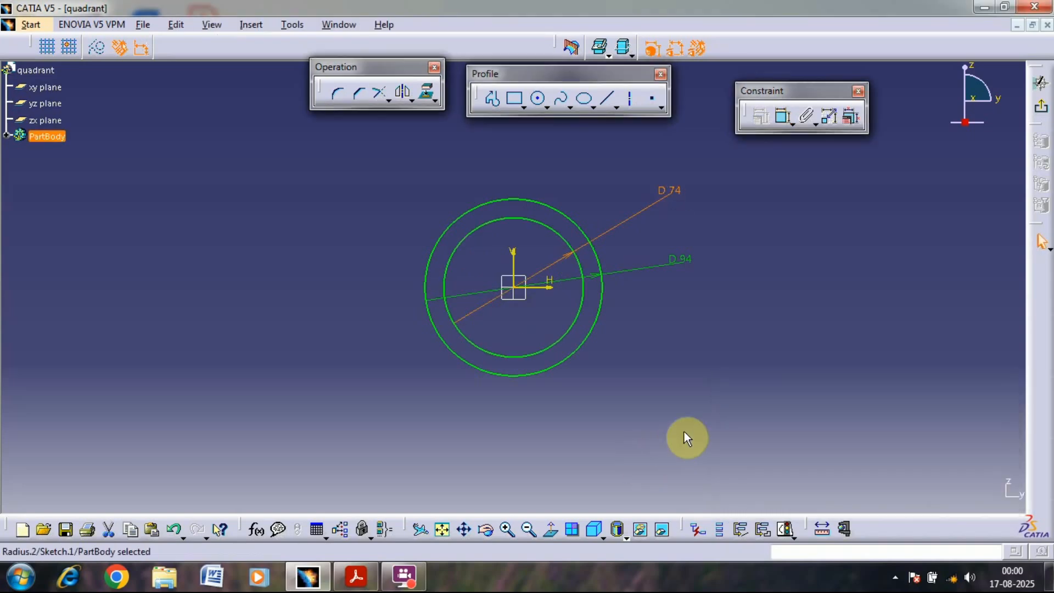
pyautogui.click(677, 418)
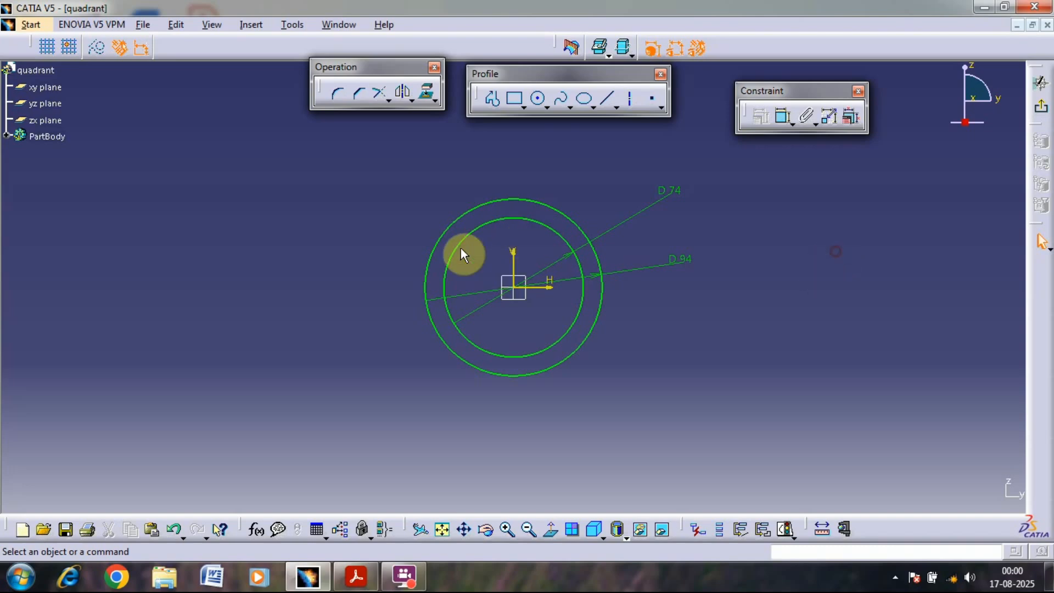
# Step: Convert the 74 mm circle into a construction element
pyautogui.click(479, 233)
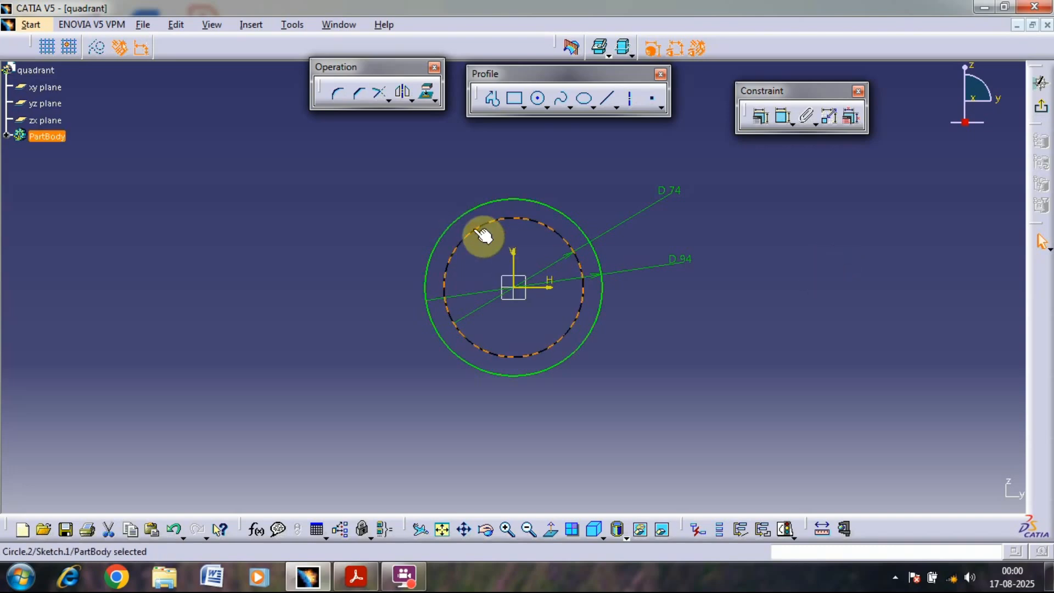
pyautogui.click(94, 51)
pyautogui.click(186, 313)
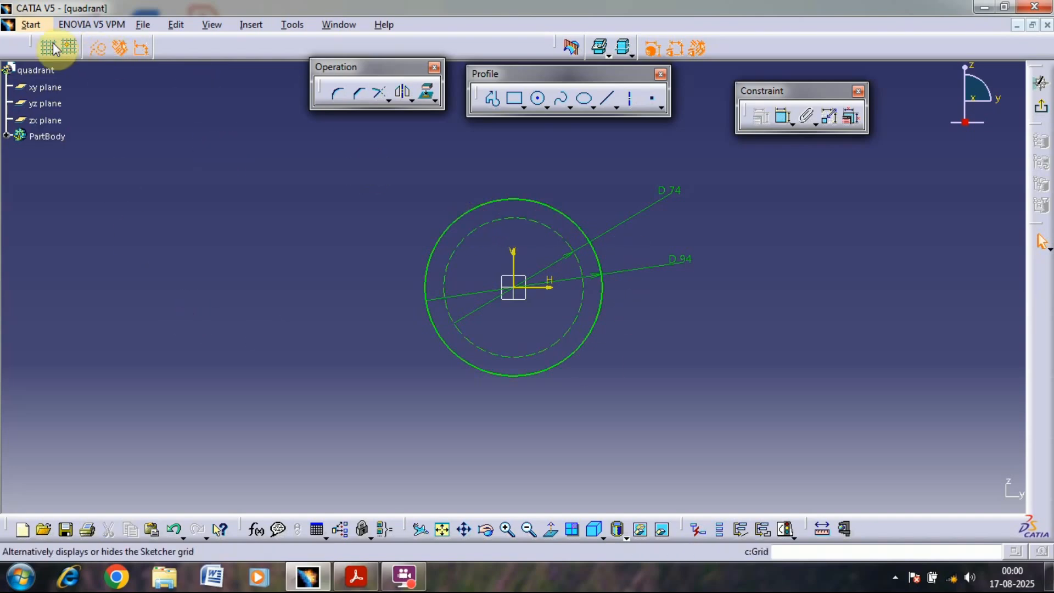
pyautogui.click(99, 52)
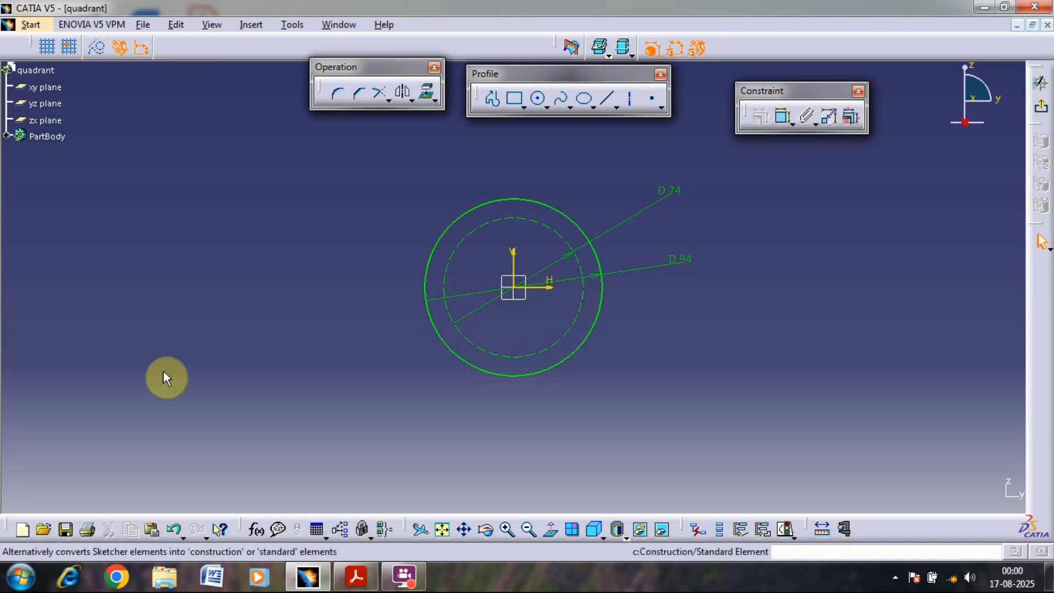
# Step: Check the Quadrant drawing in the PDF and sketch a diagonal axis line through the origin in CATIA, about 53° from the vertical axis
pyautogui.moveTo(319, 585)
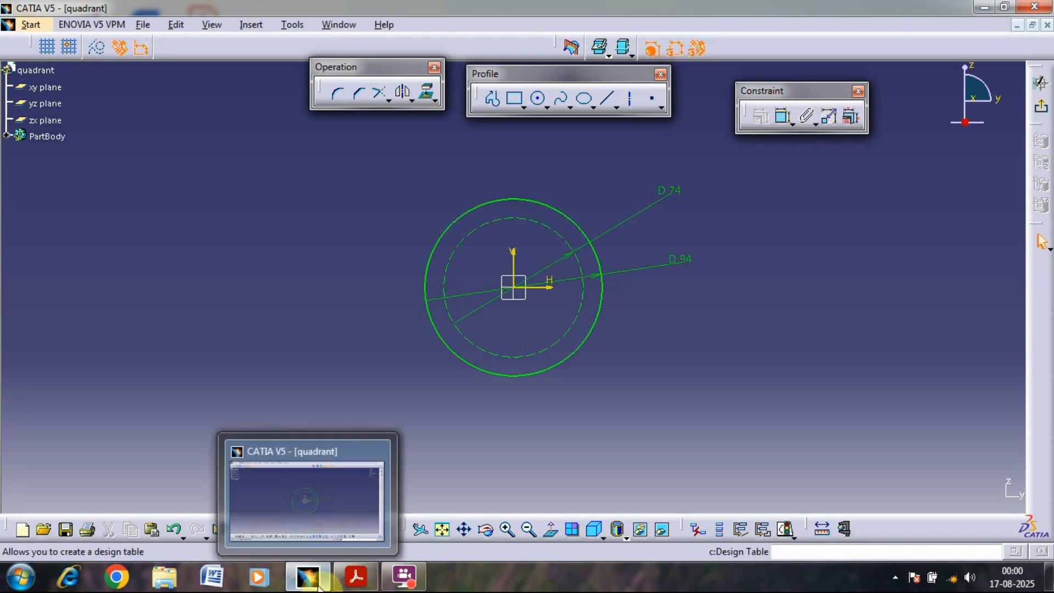
pyautogui.click(356, 576)
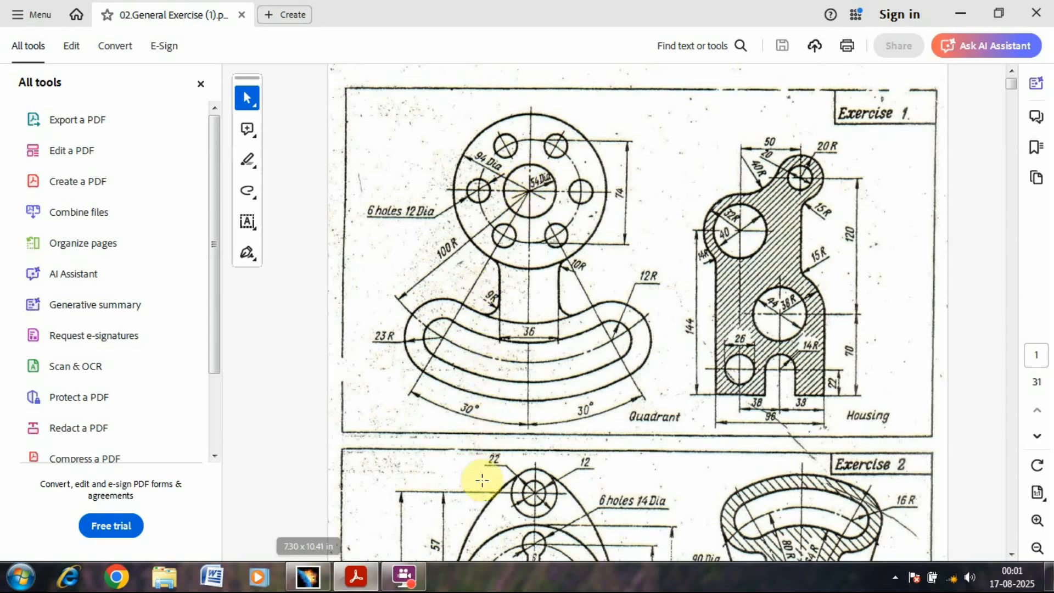
pyautogui.click(308, 583)
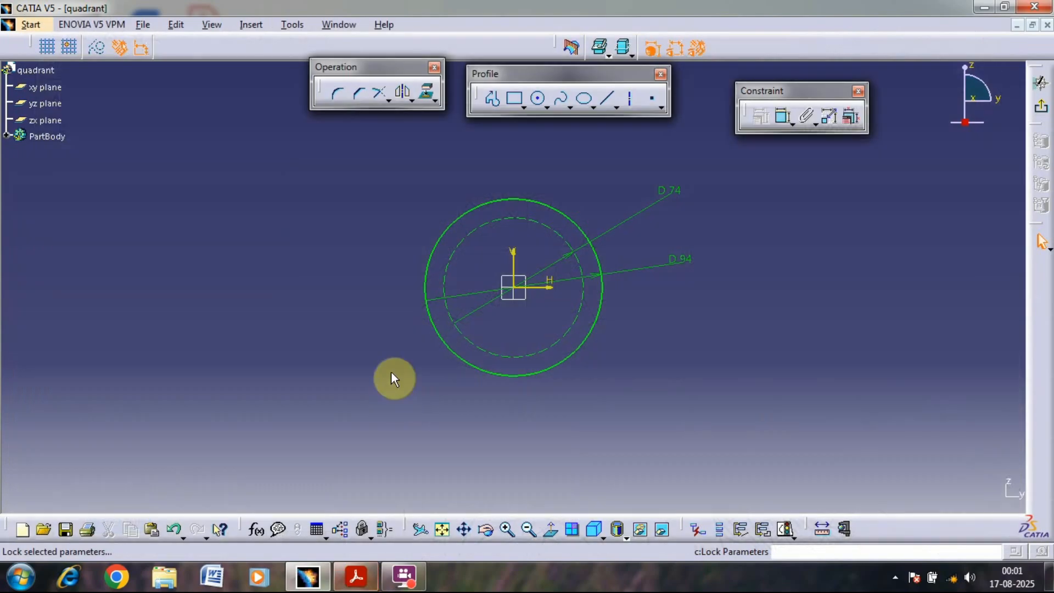
pyautogui.click(631, 100)
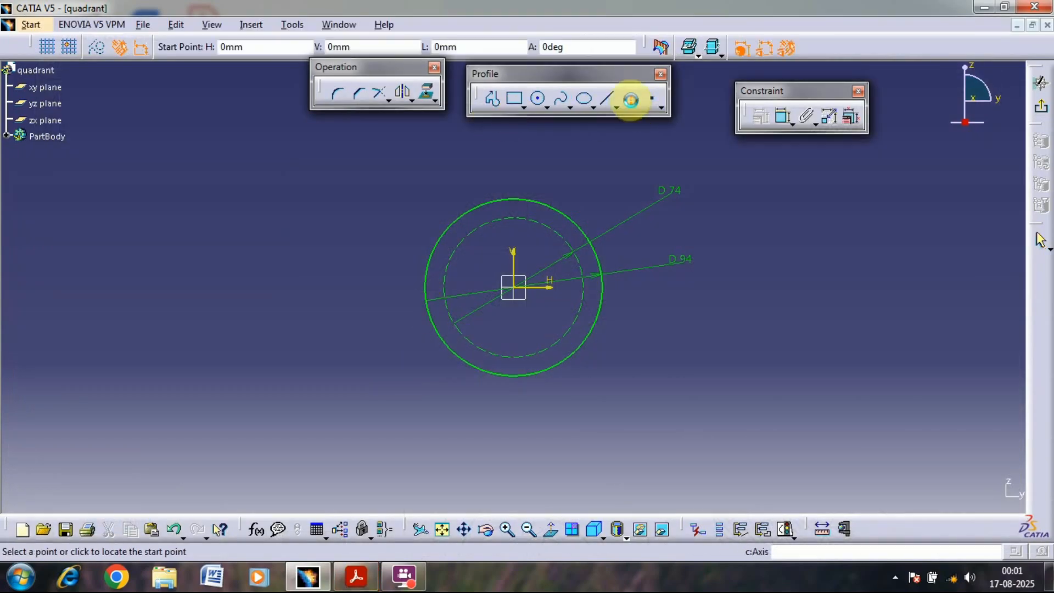
pyautogui.click(318, 141)
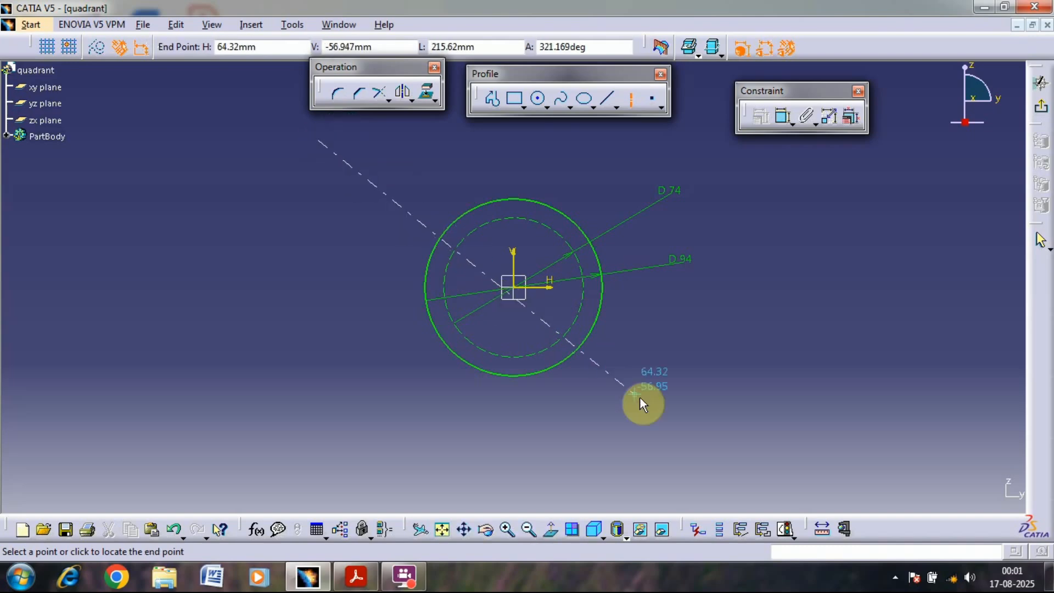
pyautogui.click(712, 437)
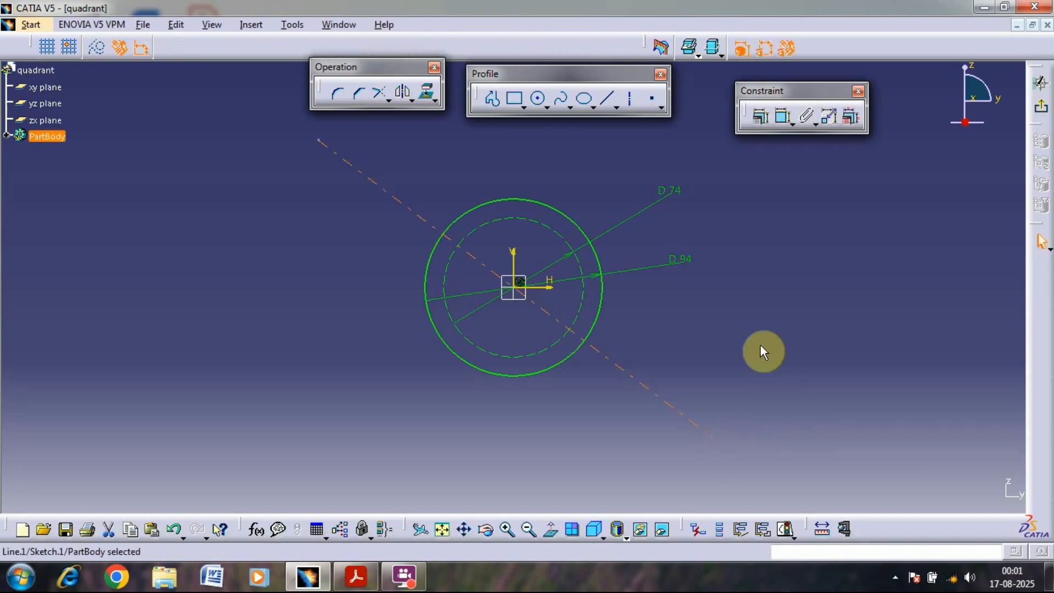
pyautogui.click(753, 325)
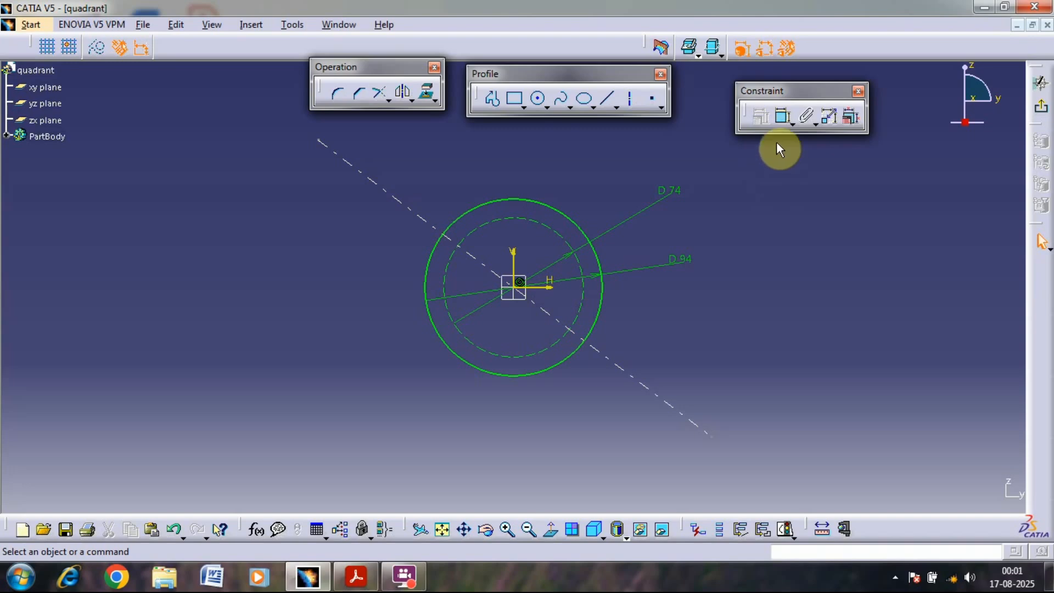
# Step: Add an angular dimension between the diagonal axis line and the vertical sketch axis and set it to 30°
pyautogui.click(783, 115)
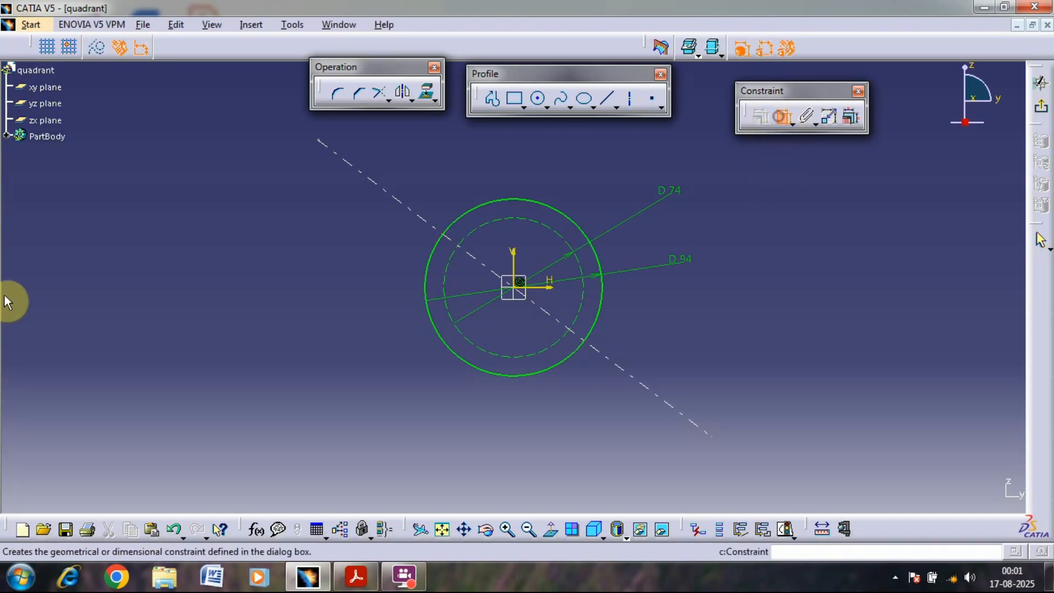
pyautogui.click(414, 204)
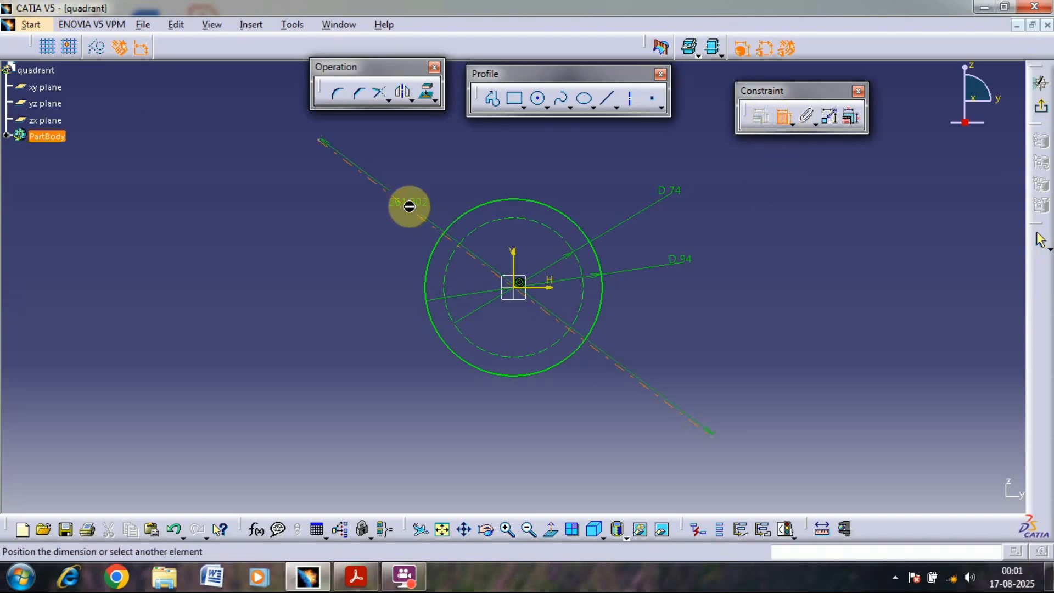
pyautogui.click(516, 263)
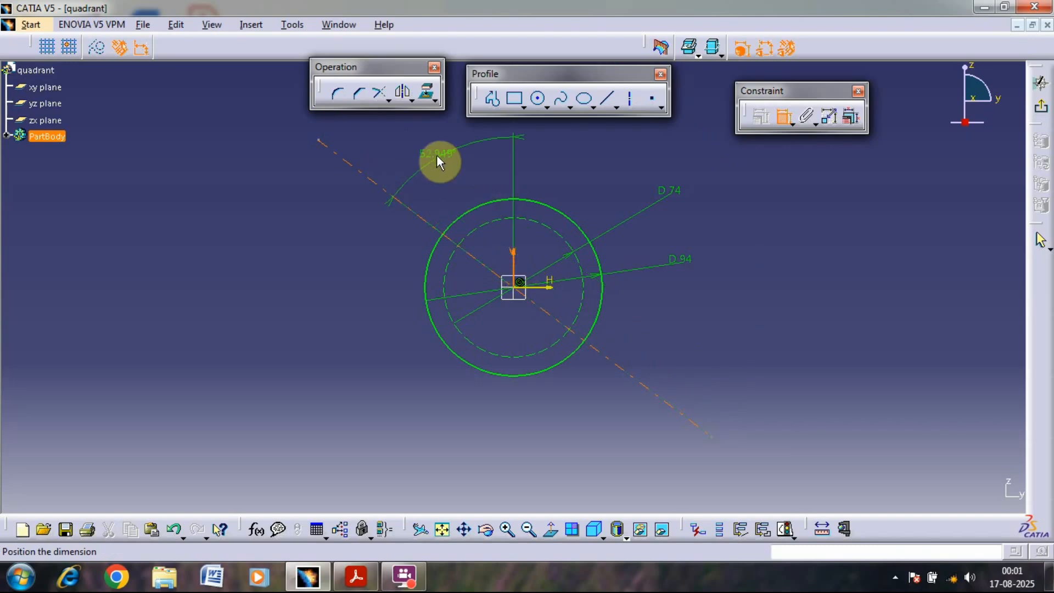
pyautogui.click(437, 157)
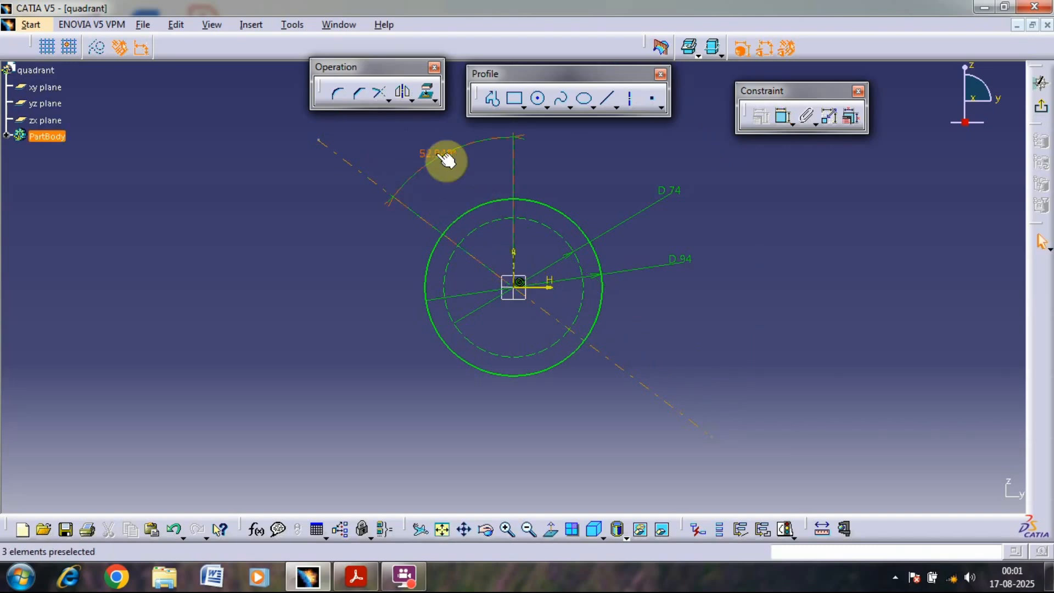
pyautogui.click(434, 154)
pyautogui.doubleClick(434, 154)
pyautogui.write('30')
pyautogui.press('Return')
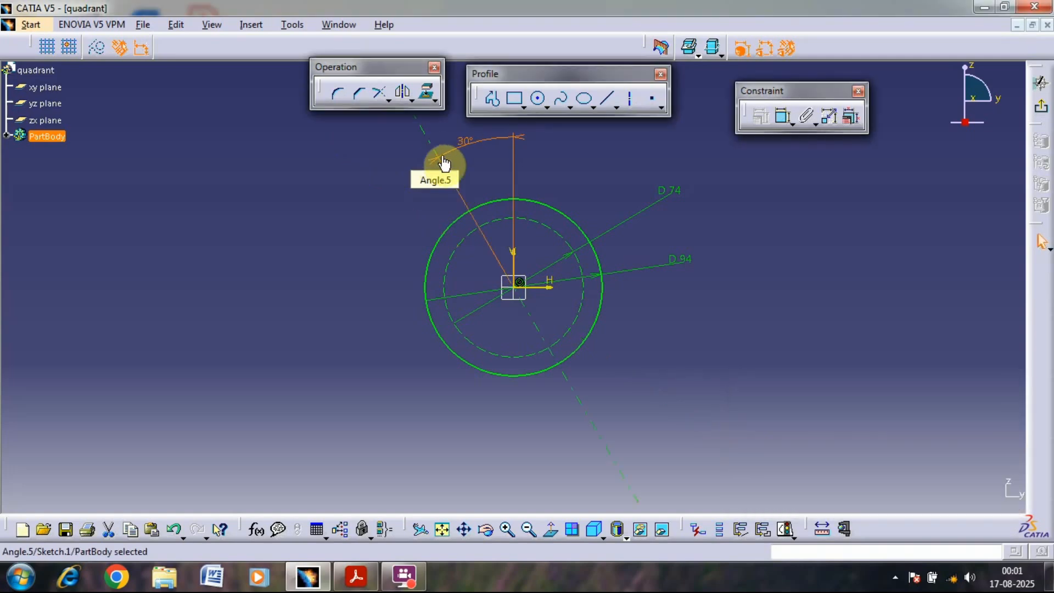
pyautogui.click(925, 375)
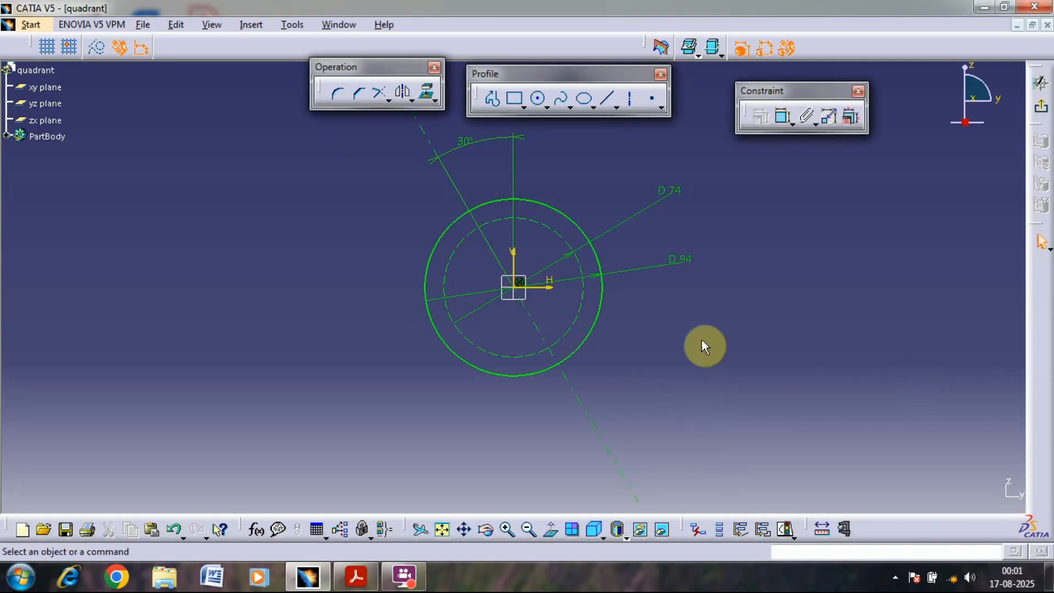
# Step: Mirror the 30° axis line about the vertical sketch axis
pyautogui.click(404, 100)
pyautogui.click(406, 92)
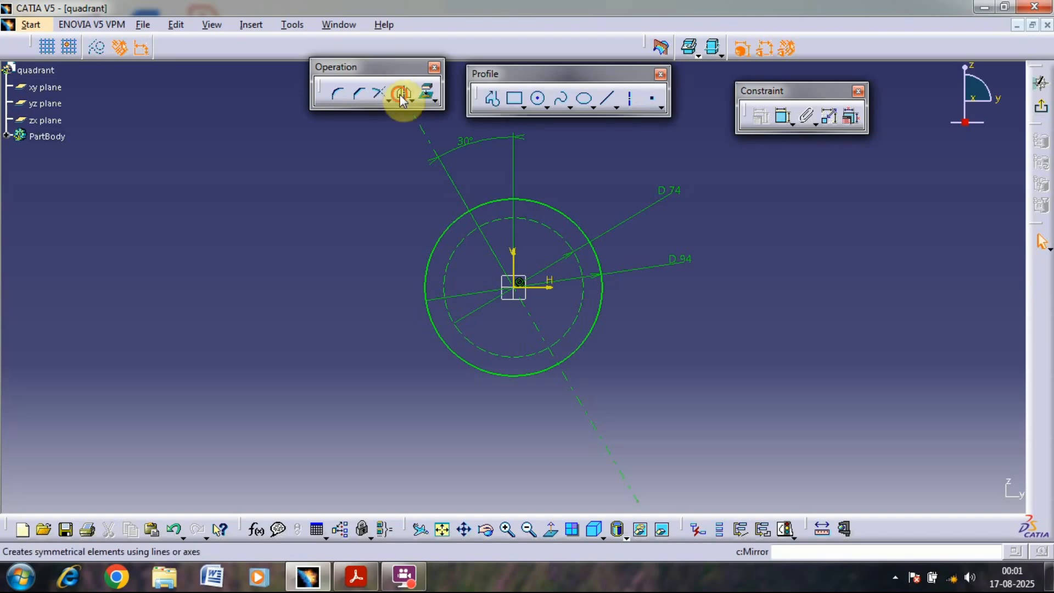
pyautogui.click(464, 196)
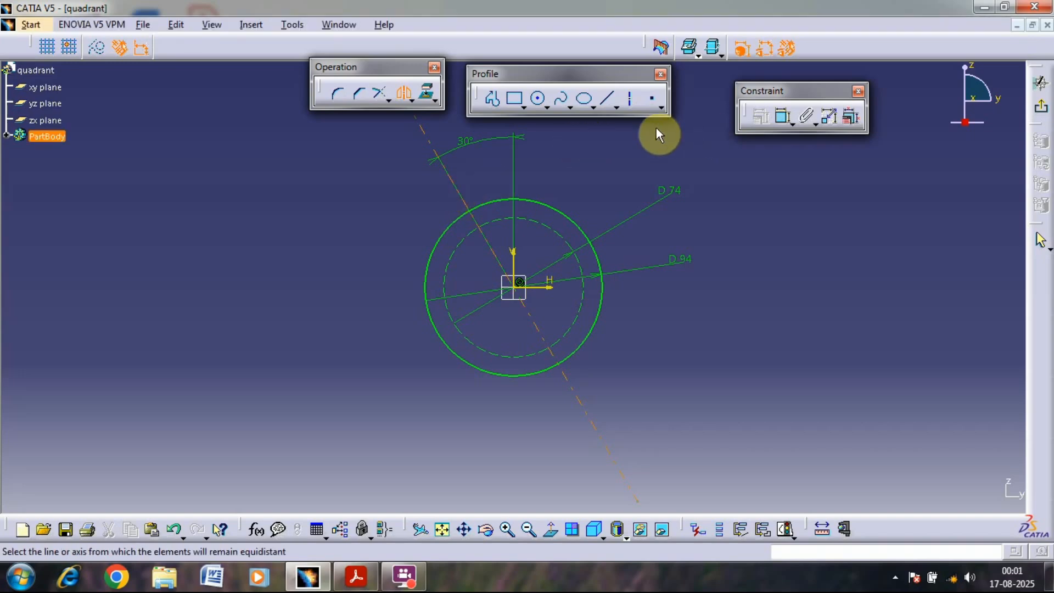
pyautogui.click(513, 258)
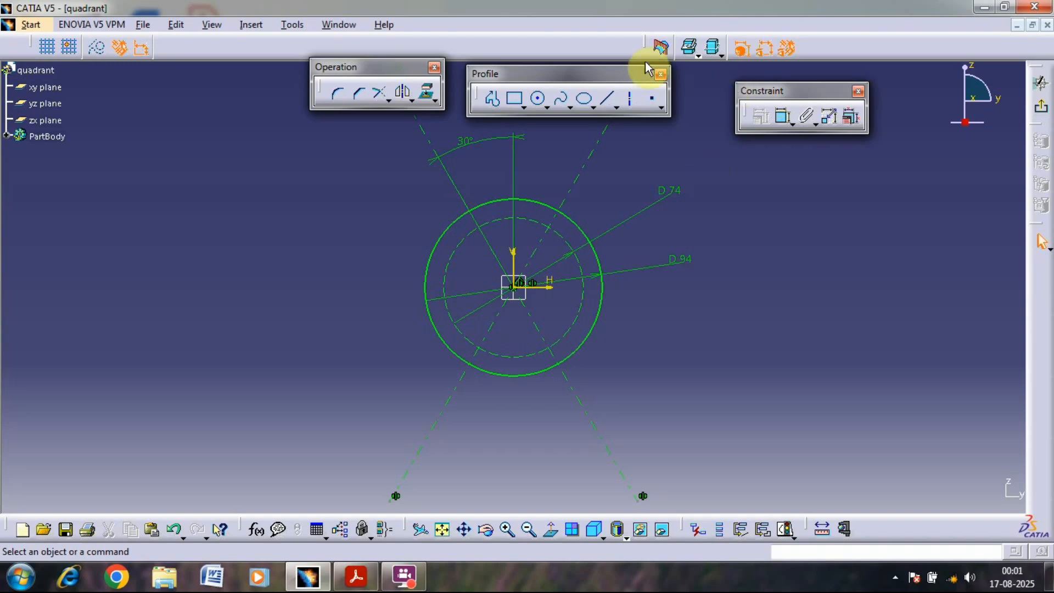
# Step: Check the centre hole in the PDF drawing and sketch a circle about 52 mm in diameter at the origin in CATIA
pyautogui.click(539, 99)
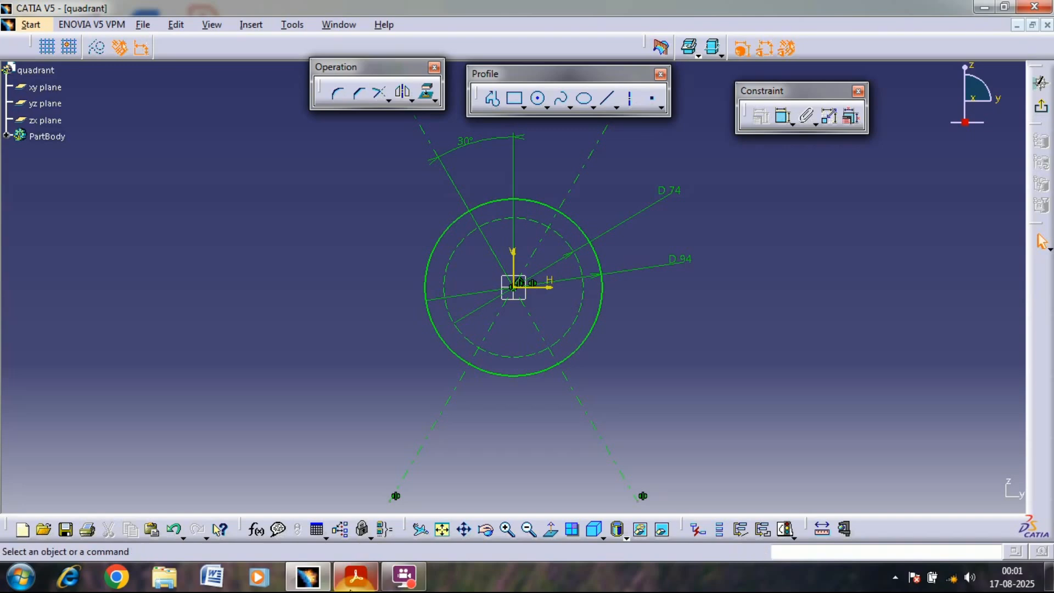
pyautogui.click(358, 580)
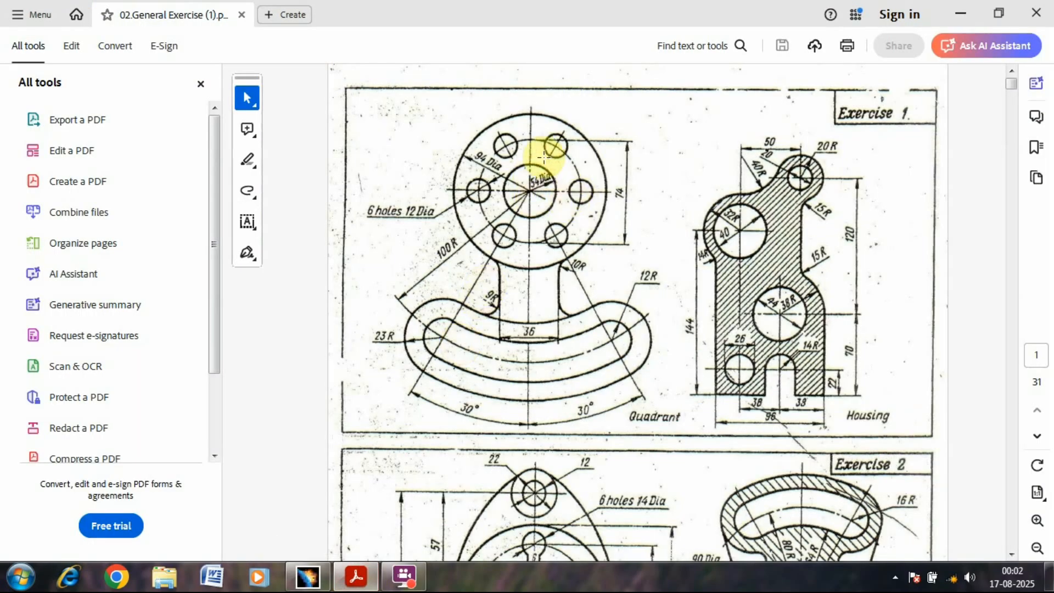
pyautogui.click(332, 574)
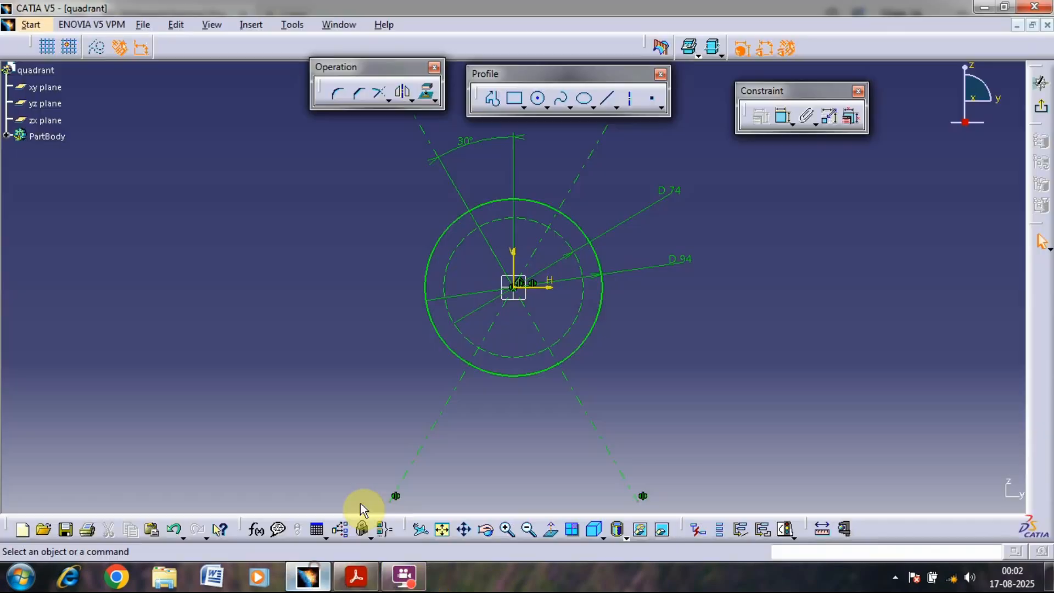
pyautogui.click(541, 99)
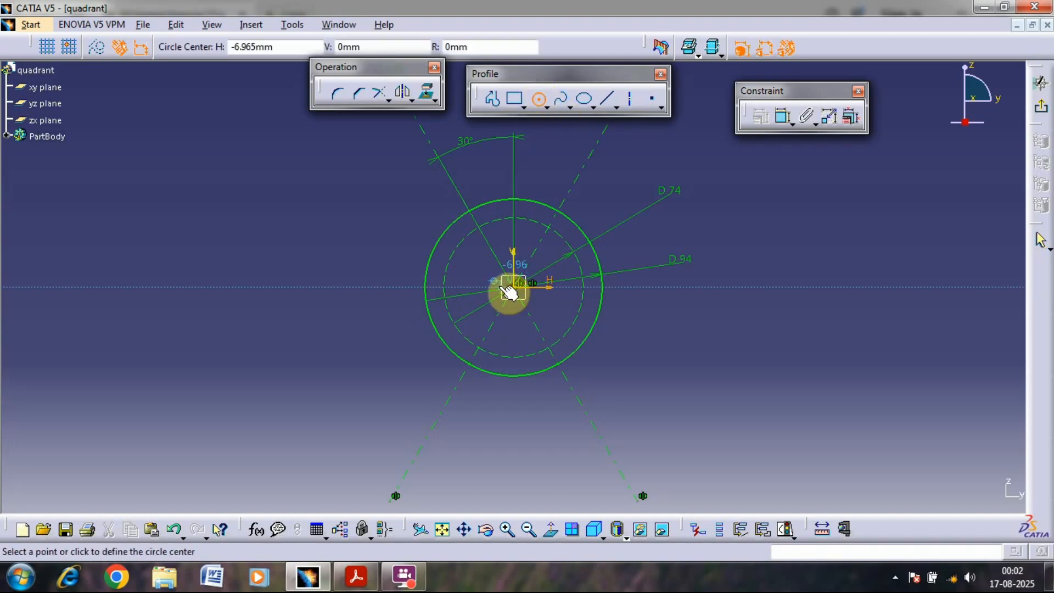
pyautogui.click(526, 295)
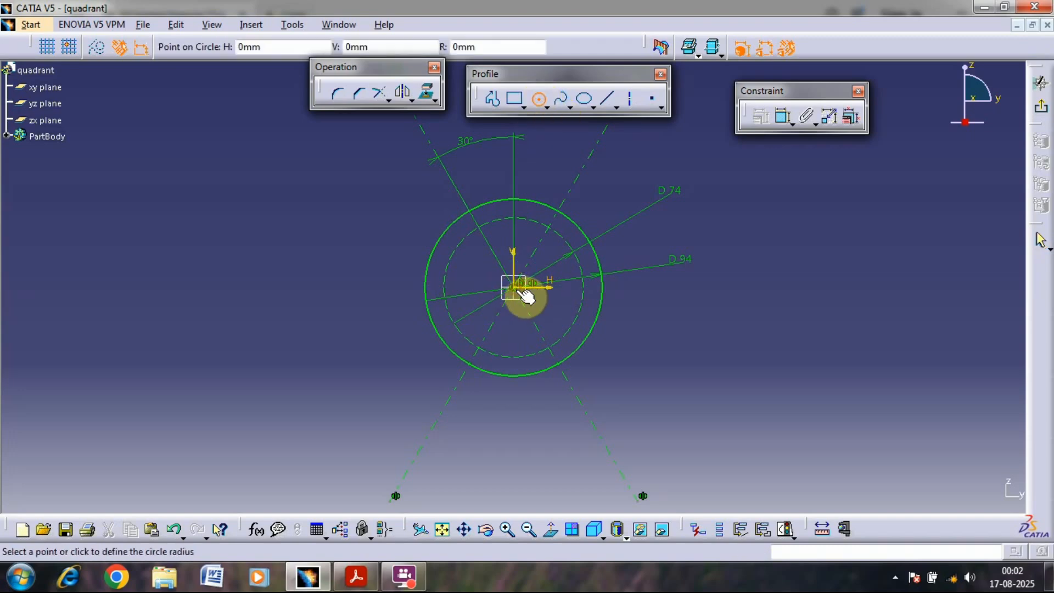
pyautogui.click(538, 244)
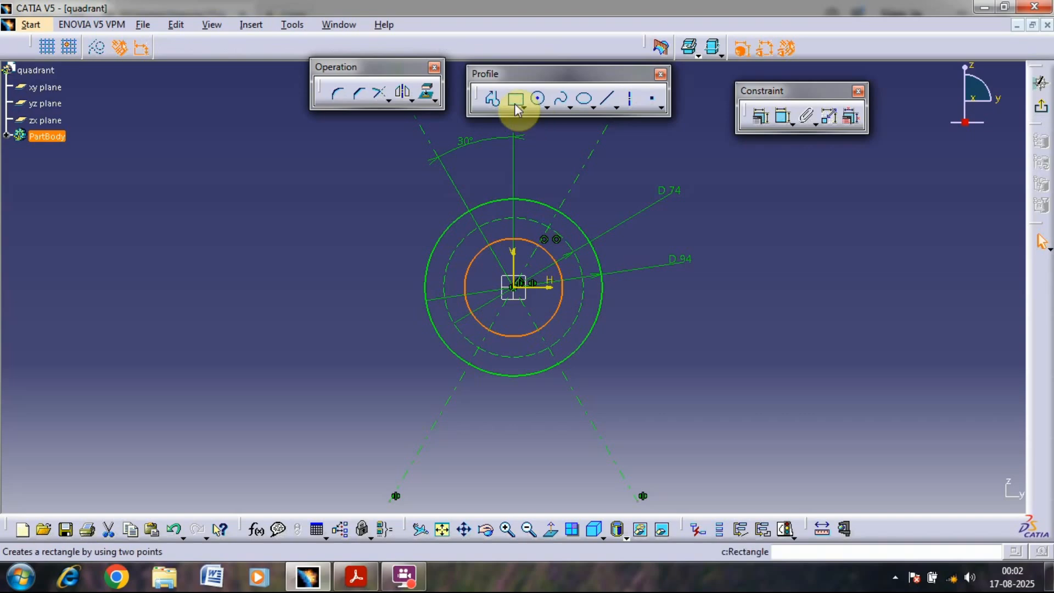
pyautogui.click(827, 396)
# Step: Add a diameter dimension to the innermost circle and set it to 54 mm
pyautogui.click(783, 115)
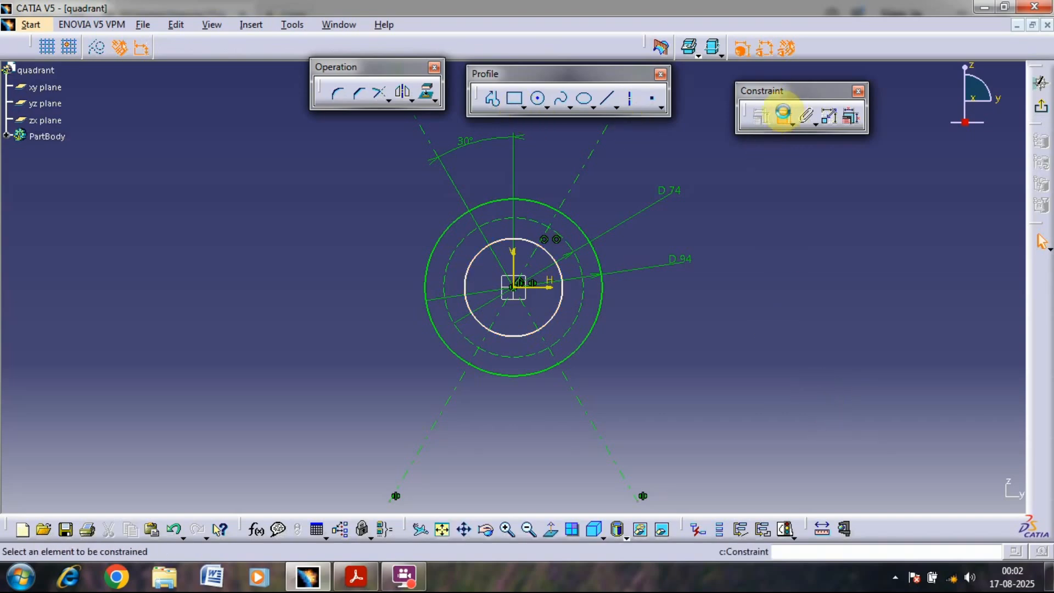
pyautogui.click(561, 267)
pyautogui.click(694, 245)
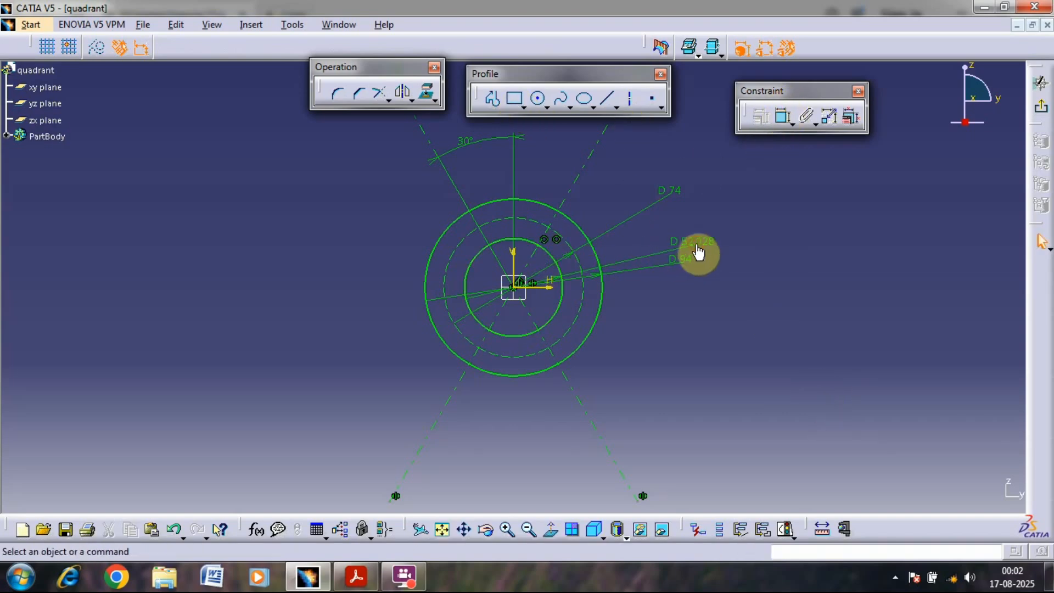
pyautogui.doubleClick(700, 246)
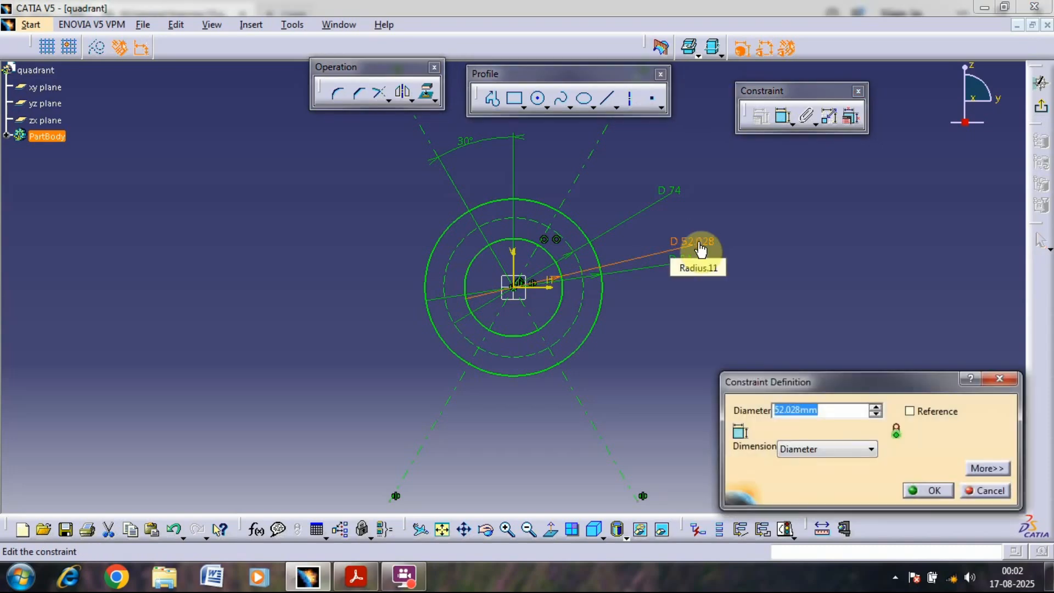
pyautogui.write('54')
pyautogui.press('Return')
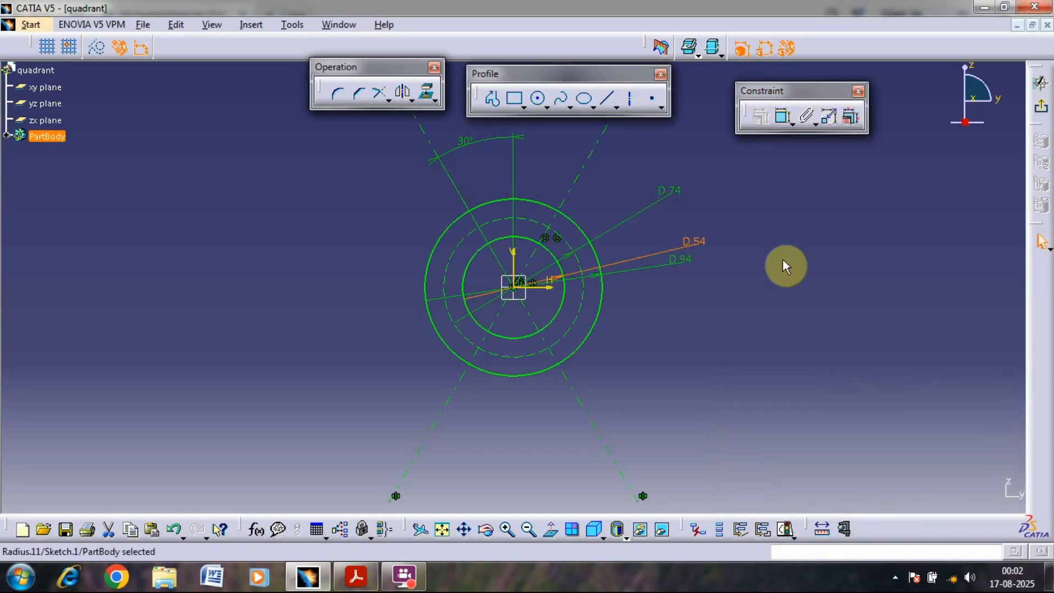
pyautogui.click(783, 267)
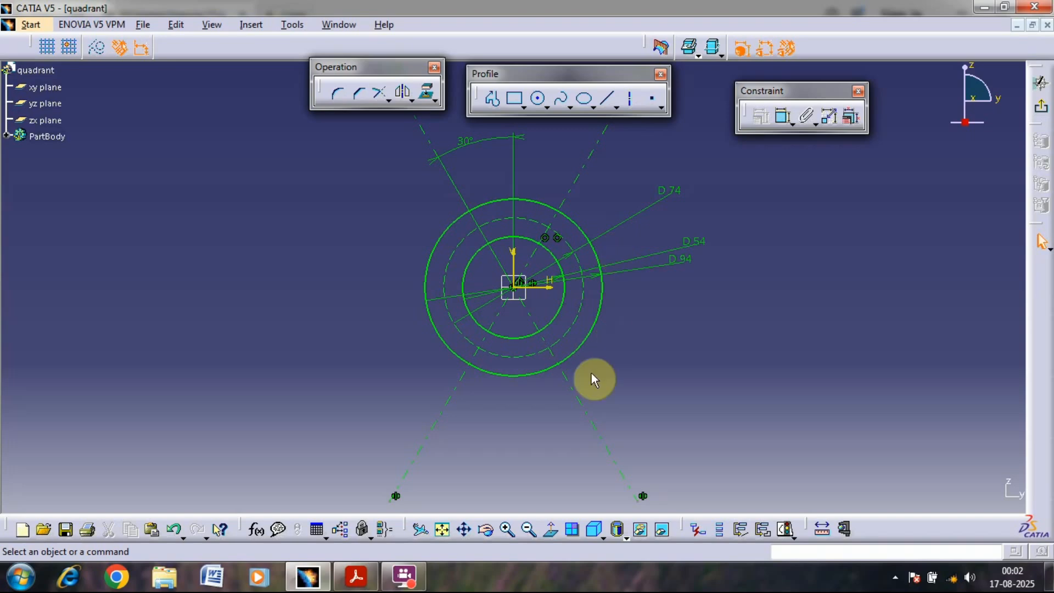
pyautogui.moveTo(654, 375); pyautogui.dragTo(644, 285, button='middle')
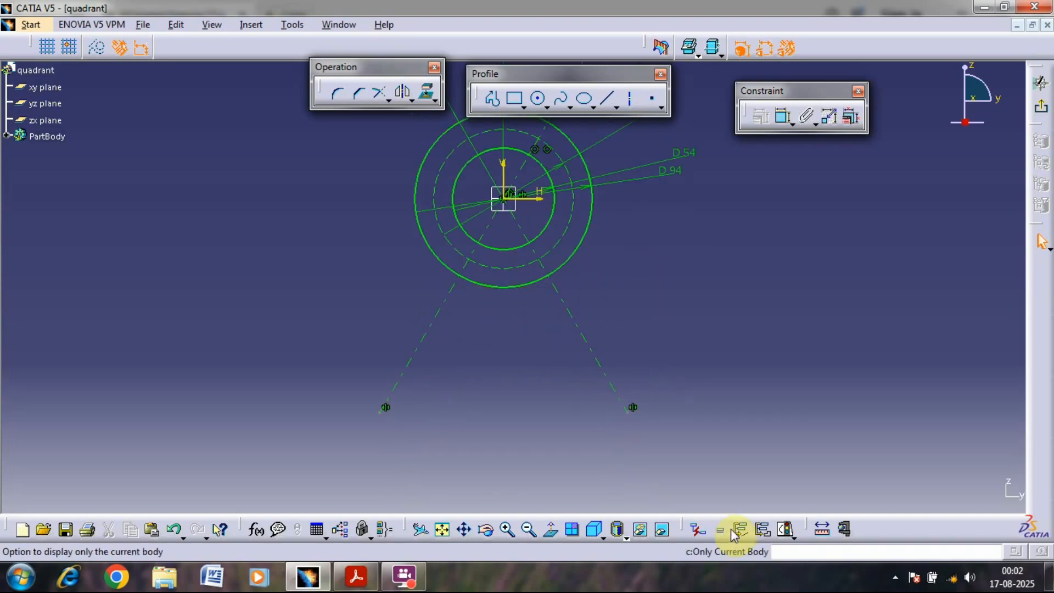
# Step: Lengthen the two 30° axis lines and sketch a cylindrical elongated hole between them, centred on the origin, about 103 mm centre-arc radius and 19.5 mm end radius
pyautogui.moveTo(634, 408); pyautogui.dragTo(676, 481)
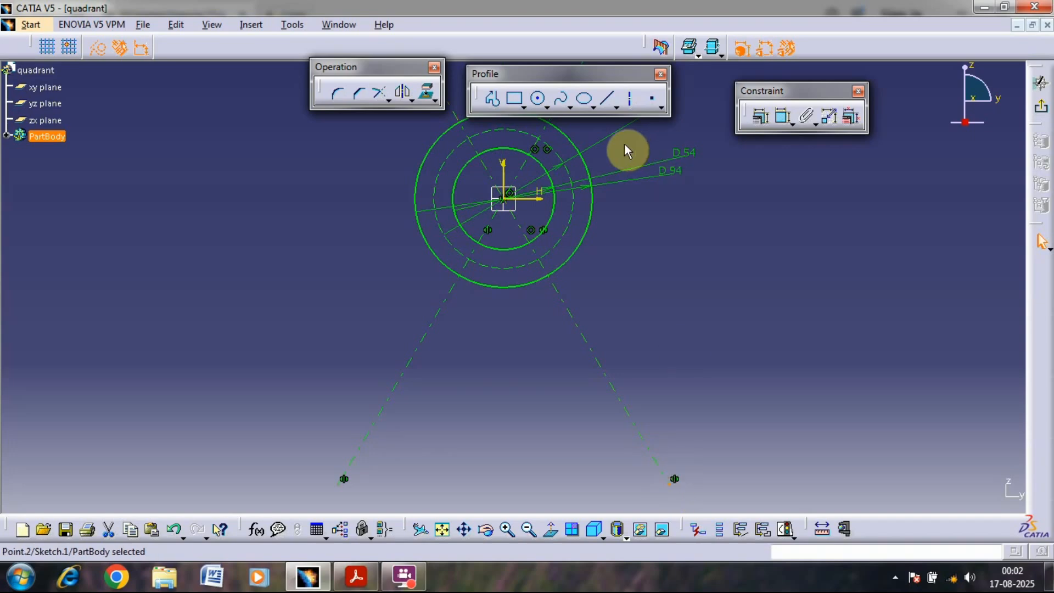
pyautogui.click(522, 105)
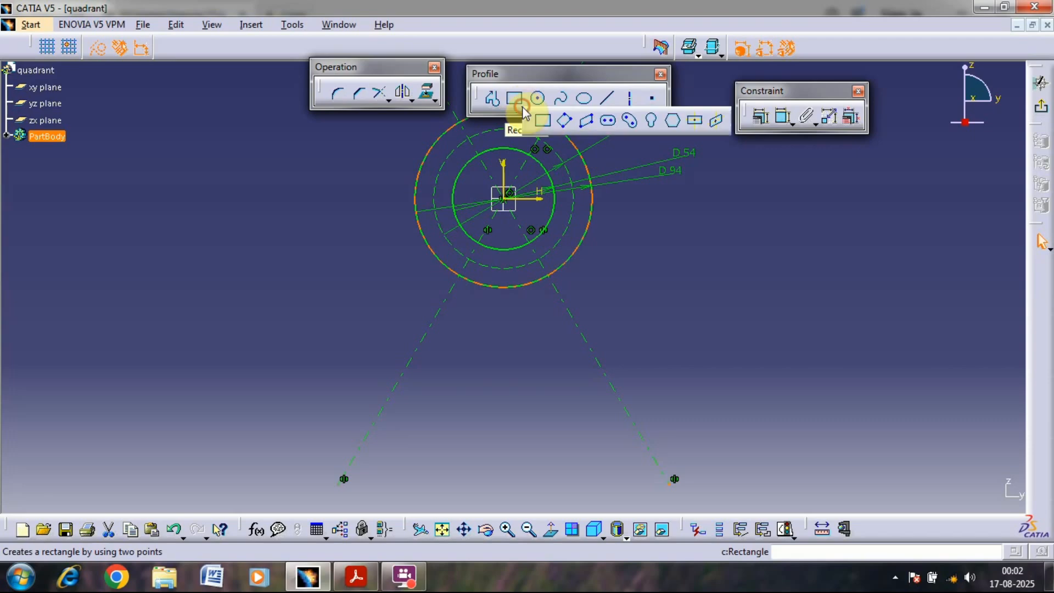
pyautogui.click(630, 125)
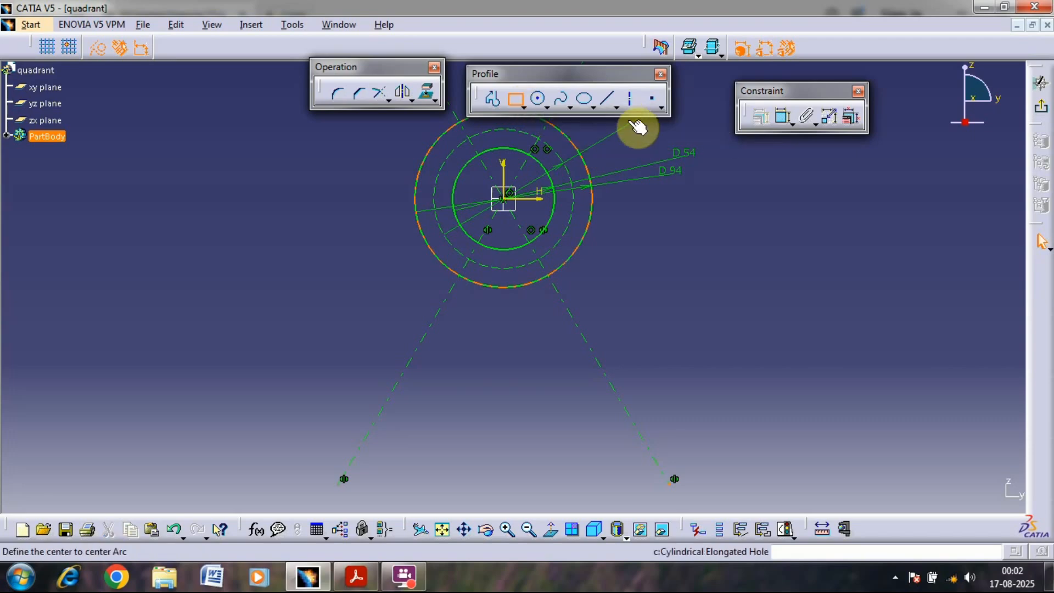
pyautogui.click(514, 204)
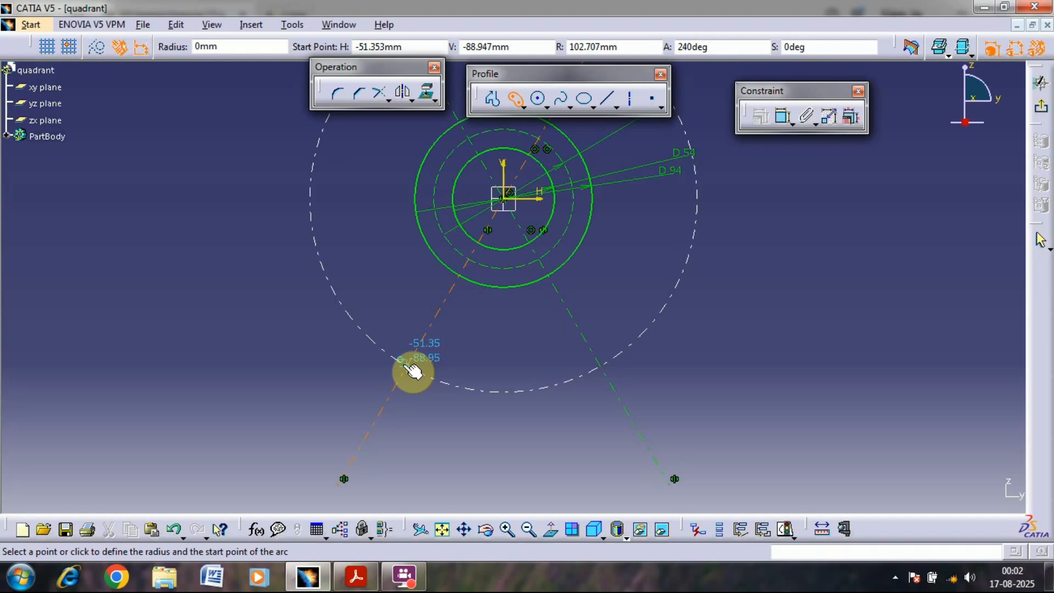
pyautogui.click(409, 366)
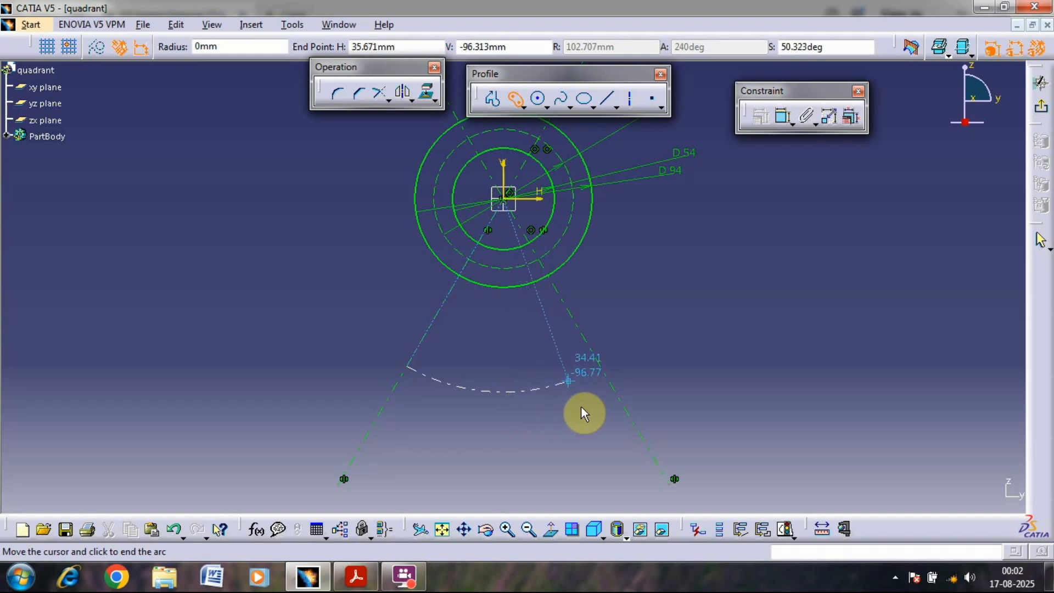
pyautogui.click(618, 396)
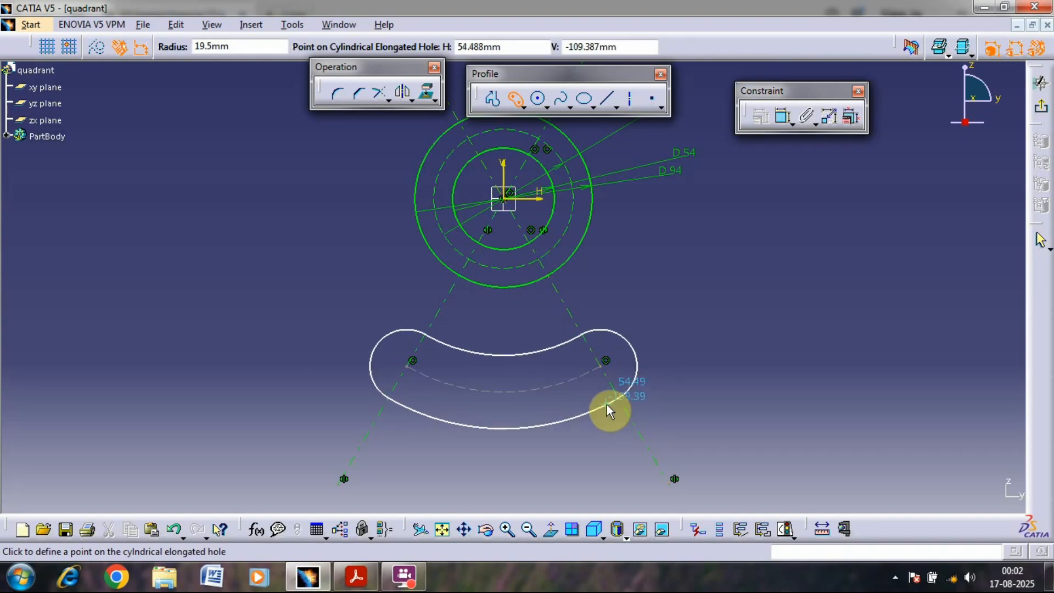
pyautogui.click(608, 405)
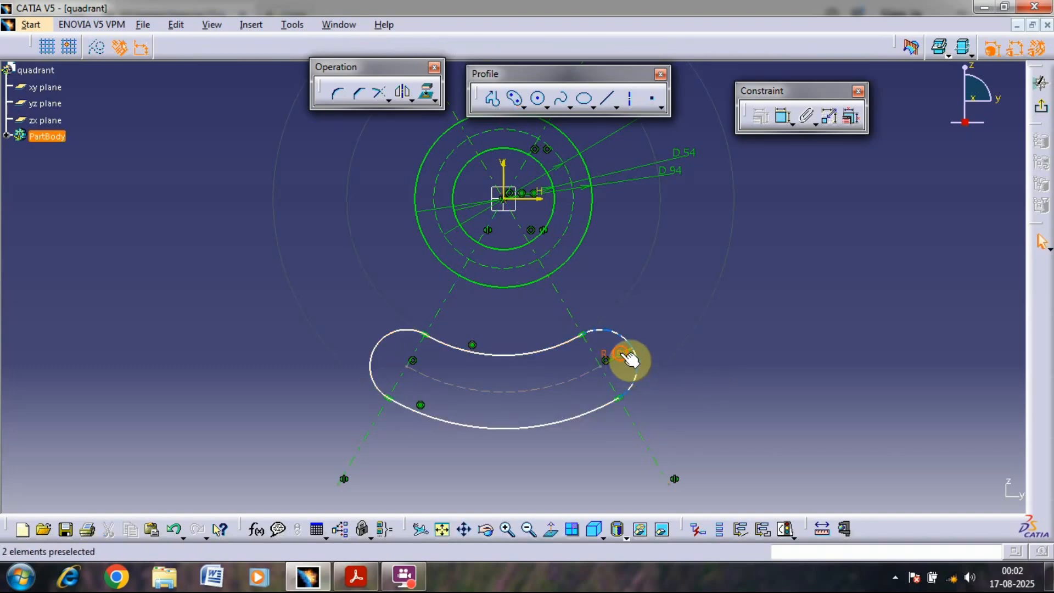
# Step: Move the slot's end-radius dimension clear of the geometry and check the Quadrant's slot radii in the PDF drawing
pyautogui.moveTo(630, 360); pyautogui.dragTo(758, 358)
pyautogui.click(307, 577)
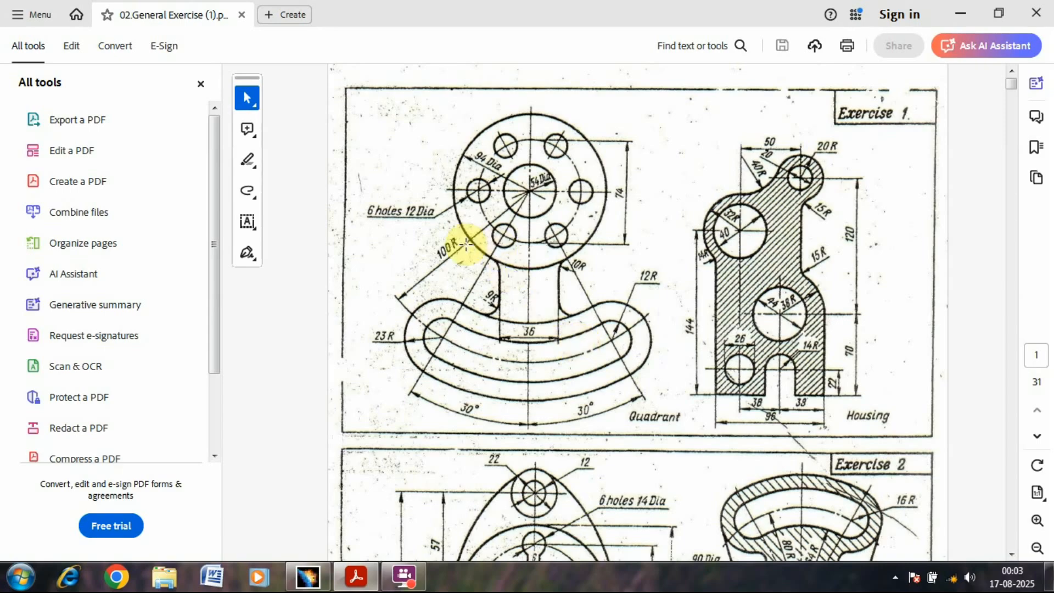
pyautogui.click(320, 565)
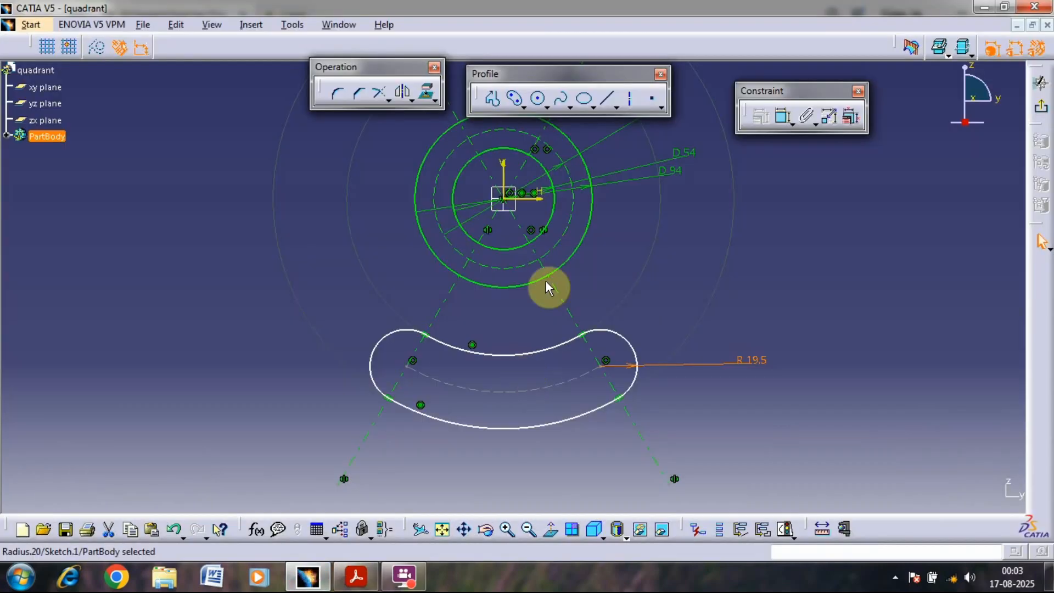
# Step: Add a radius dimension of 100 mm to the slot's dashed centre arc and set the slot's end radius to 23 mm
pyautogui.click(784, 115)
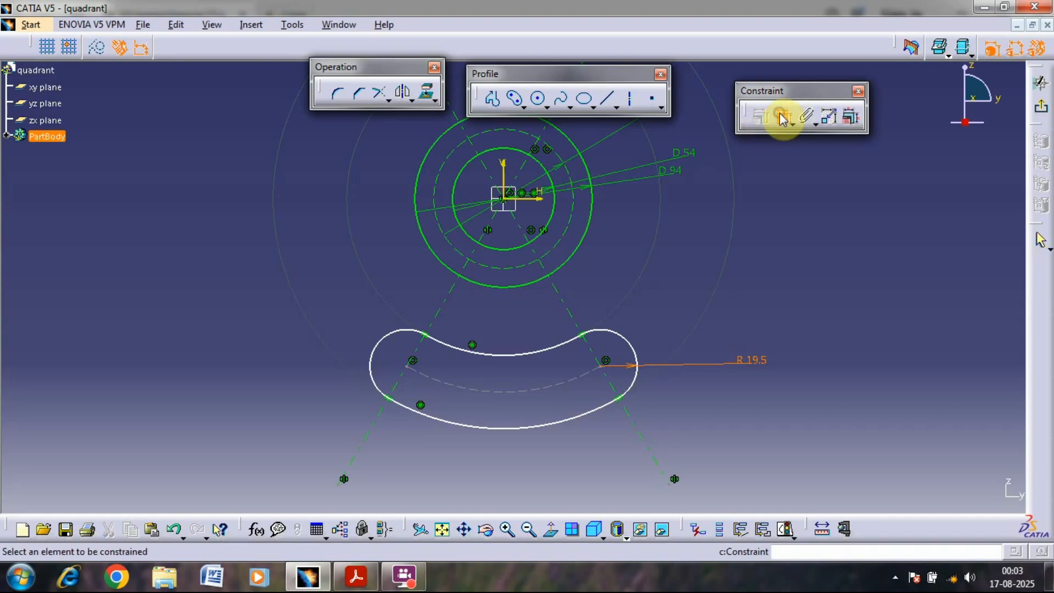
pyautogui.click(555, 387)
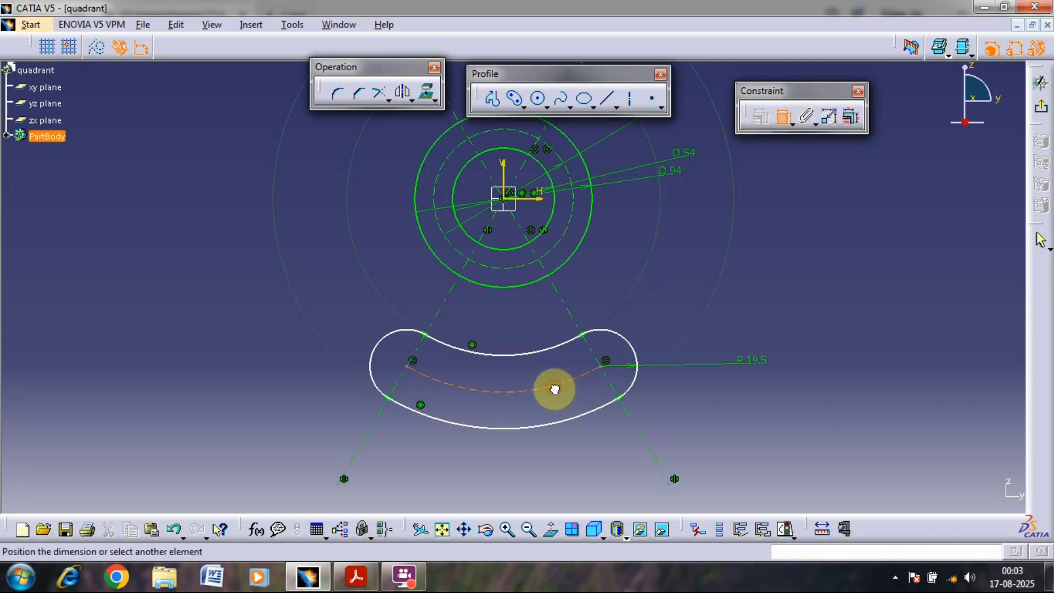
pyautogui.click(589, 465)
pyautogui.doubleClick(588, 461)
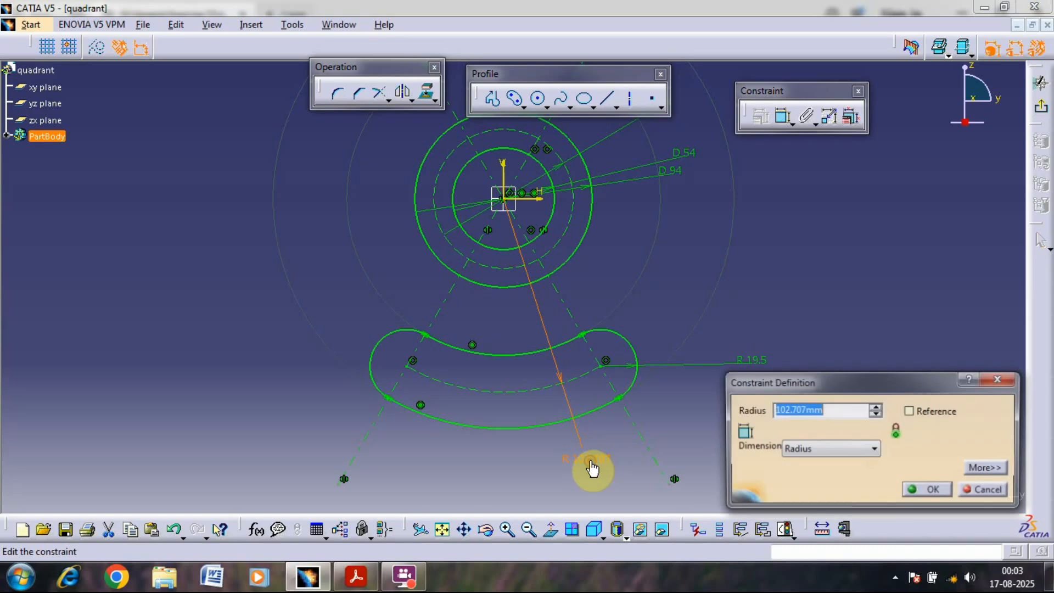
pyautogui.write('100')
pyautogui.press('Return')
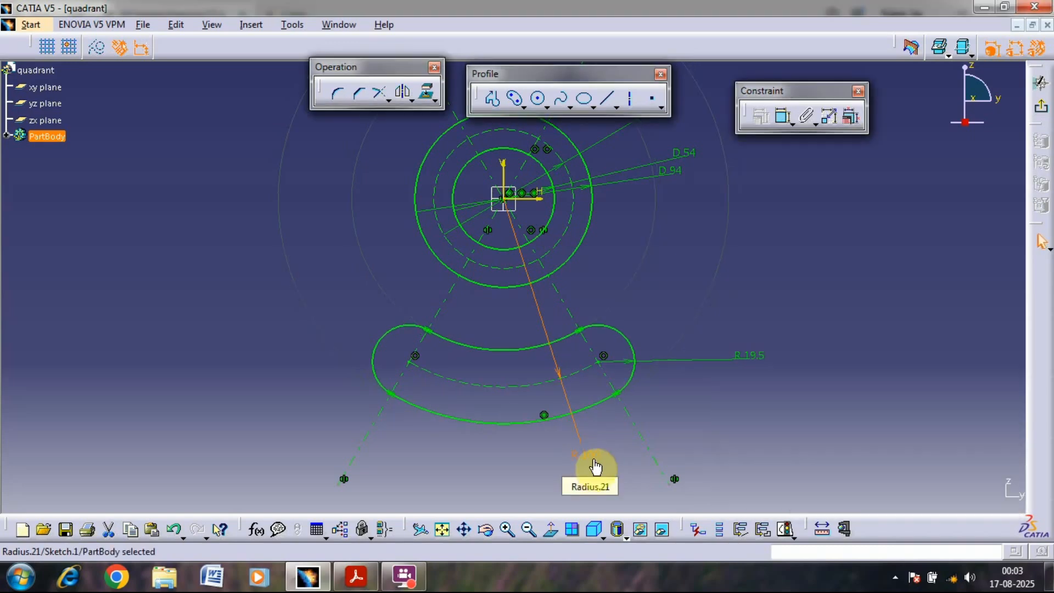
pyautogui.doubleClick(758, 356)
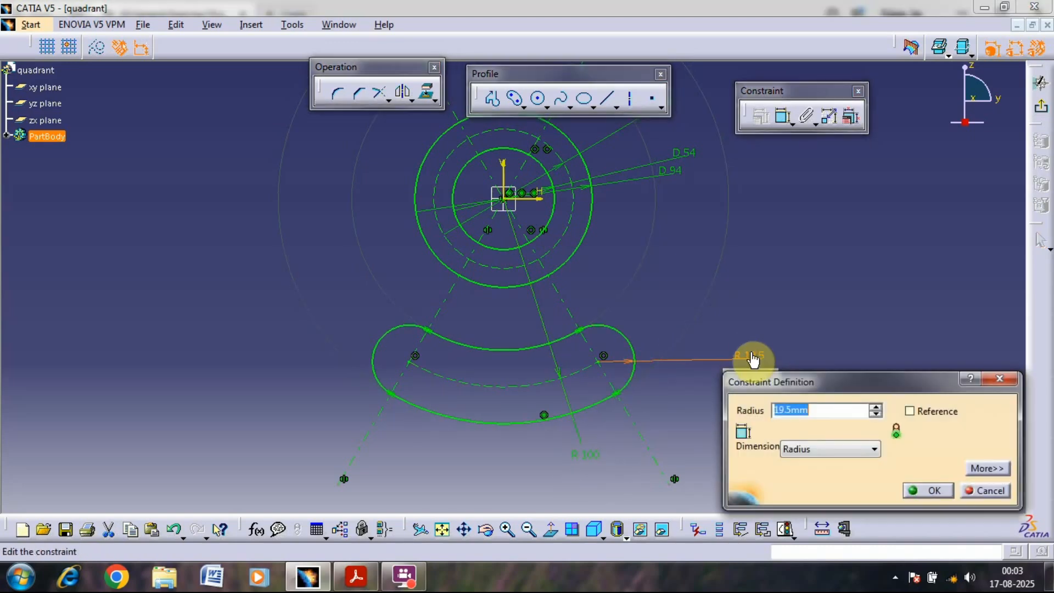
pyautogui.press('Return')
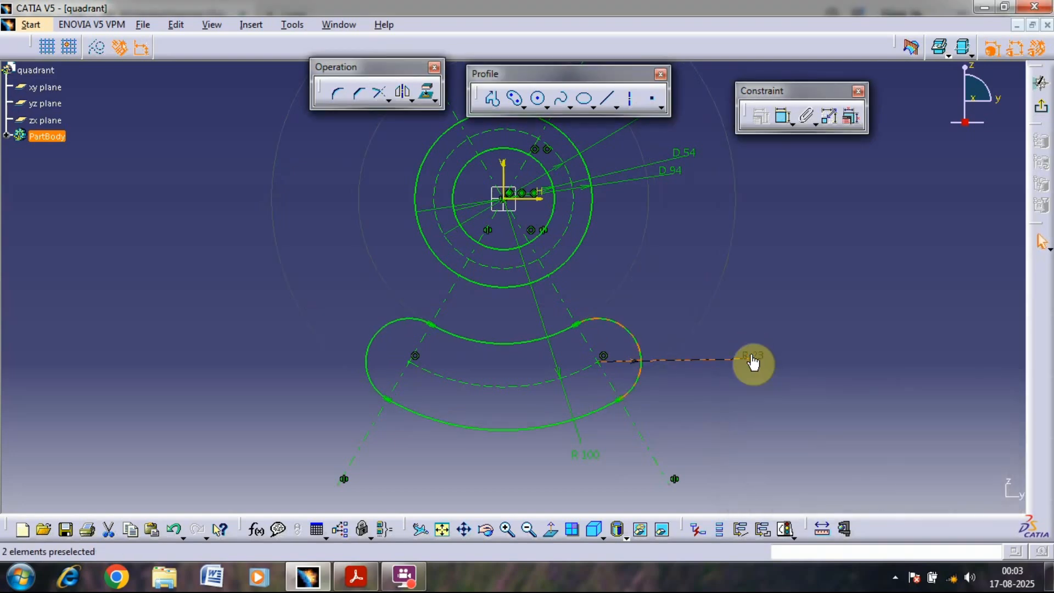
# Step: Sketch a smaller cylindrical elongated hole about the origin between the axis lines, about 63 mm centre-arc radius and 9.7 mm end radius
pyautogui.click(517, 99)
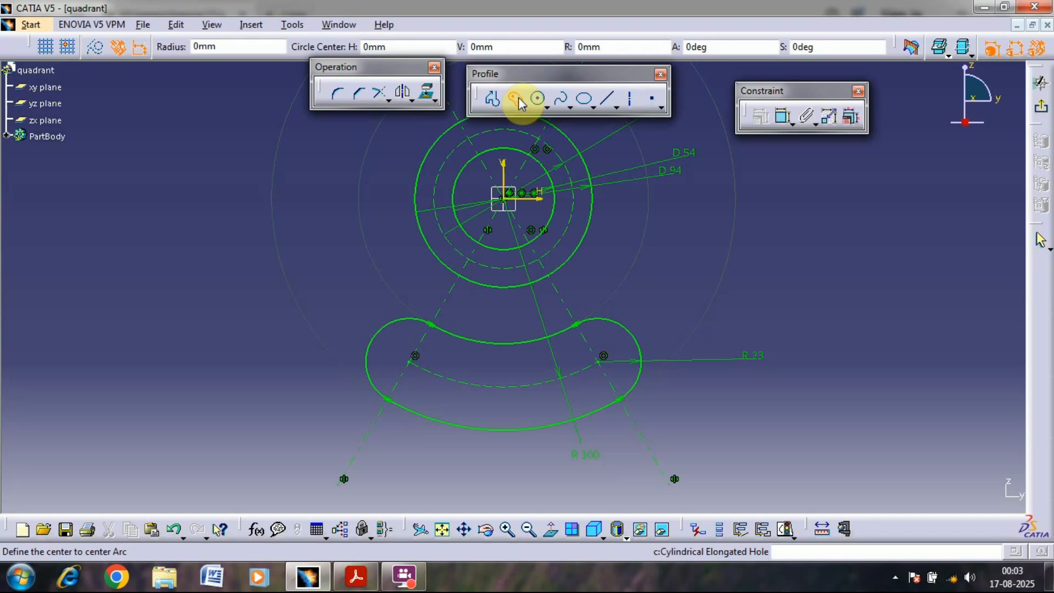
pyautogui.click(512, 205)
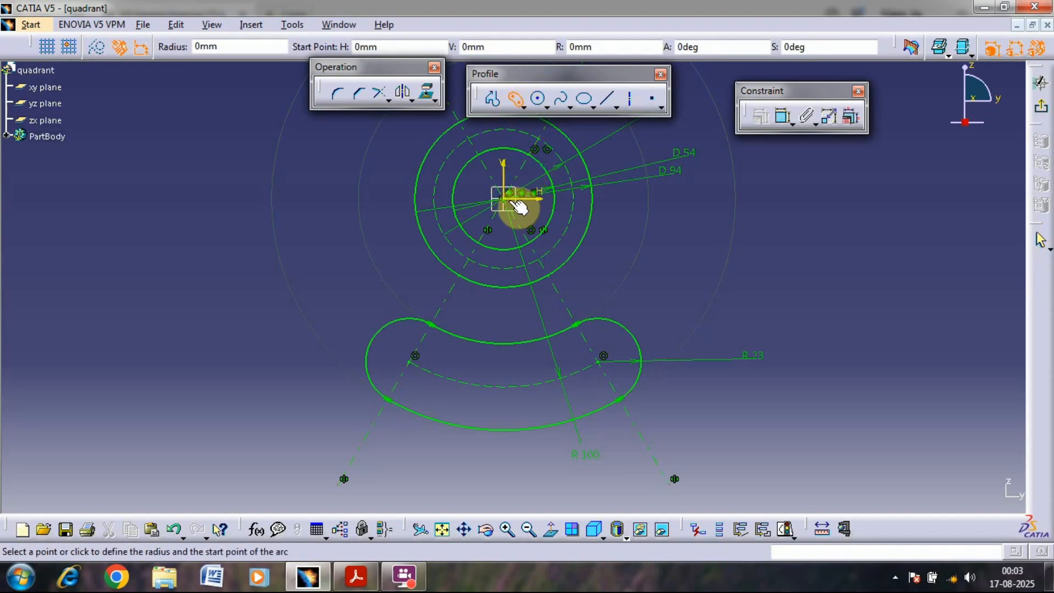
pyautogui.click(446, 304)
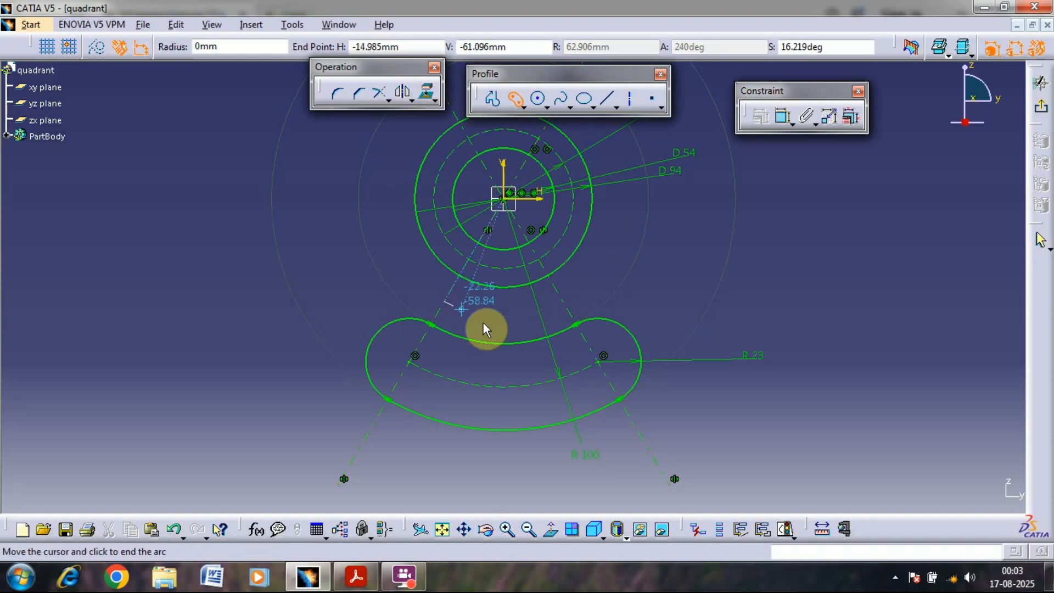
pyautogui.click(566, 307)
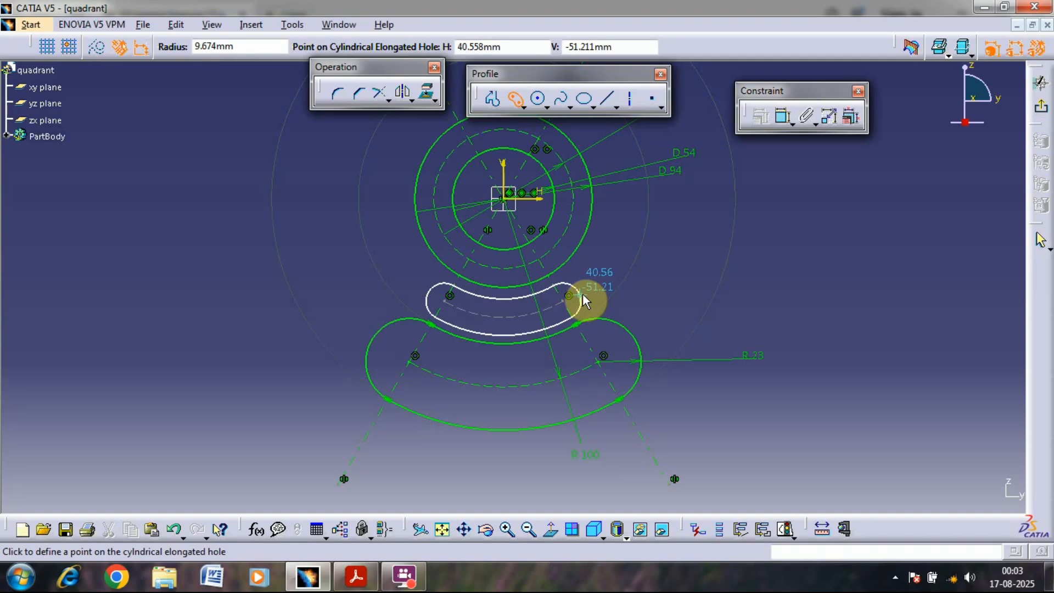
pyautogui.click(582, 295)
pyautogui.click(748, 294)
# Step: Move the smaller slot's end-radius dimension outside the slot and set it to 12 mm
pyautogui.click(571, 294)
pyautogui.moveTo(571, 294); pyautogui.dragTo(695, 287)
pyautogui.doubleClick(695, 289)
pyautogui.write('12')
pyautogui.press('Return')
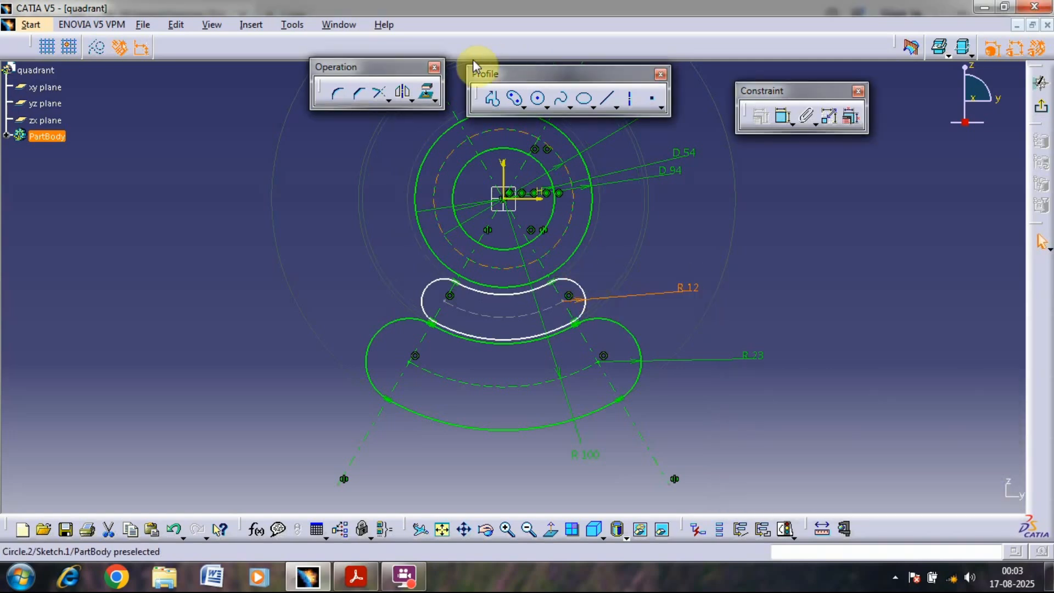
# Step: Add a radius dimension to the smaller slot's dashed centre arc and set it to 100 mm
pyautogui.click(784, 116)
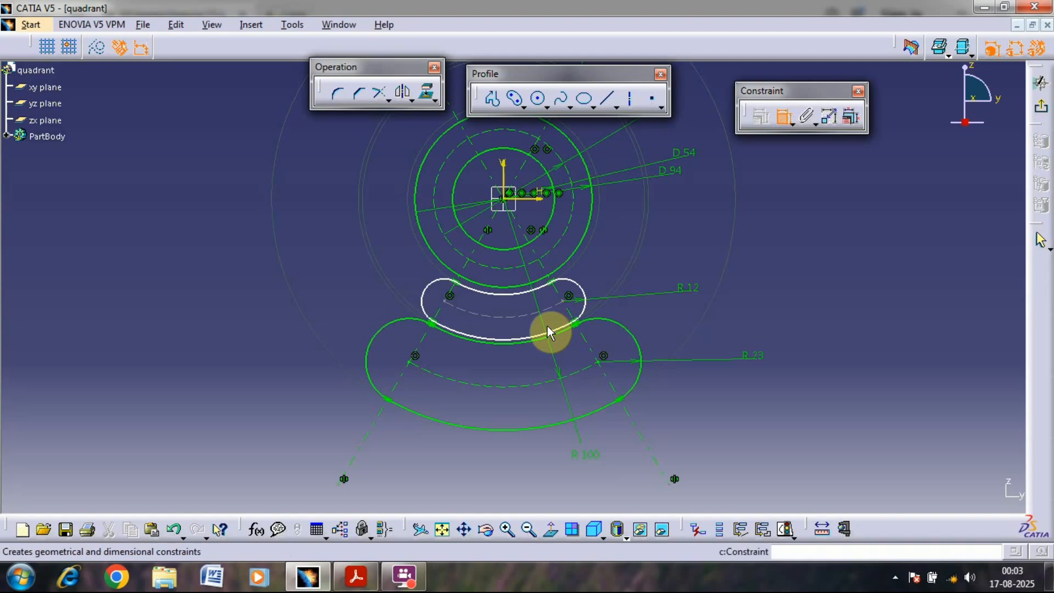
pyautogui.click(529, 314)
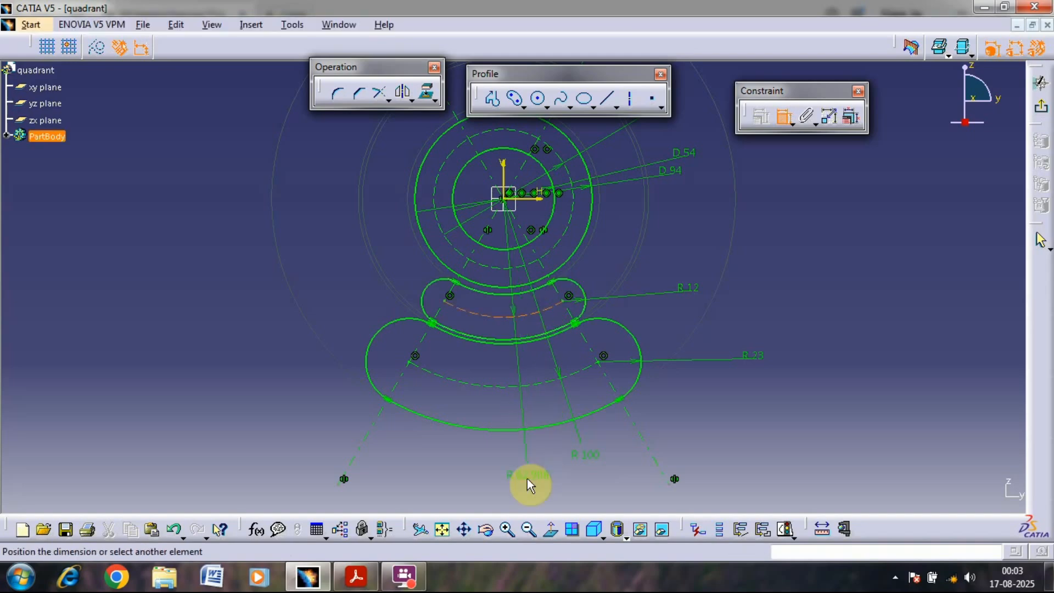
pyautogui.click(527, 479)
pyautogui.doubleClick(536, 477)
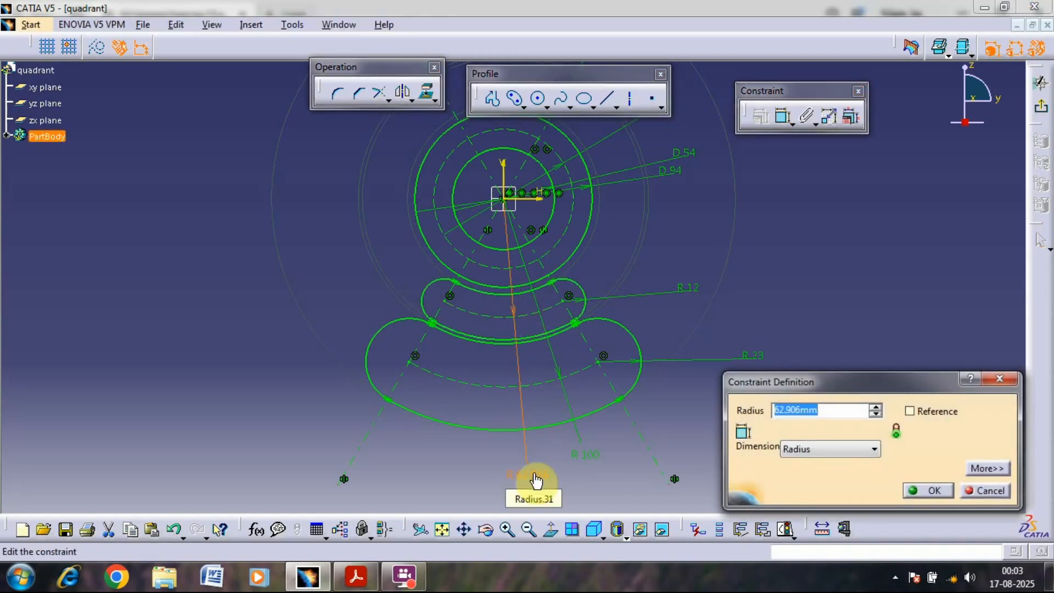
pyautogui.write('100')
pyautogui.press('Return')
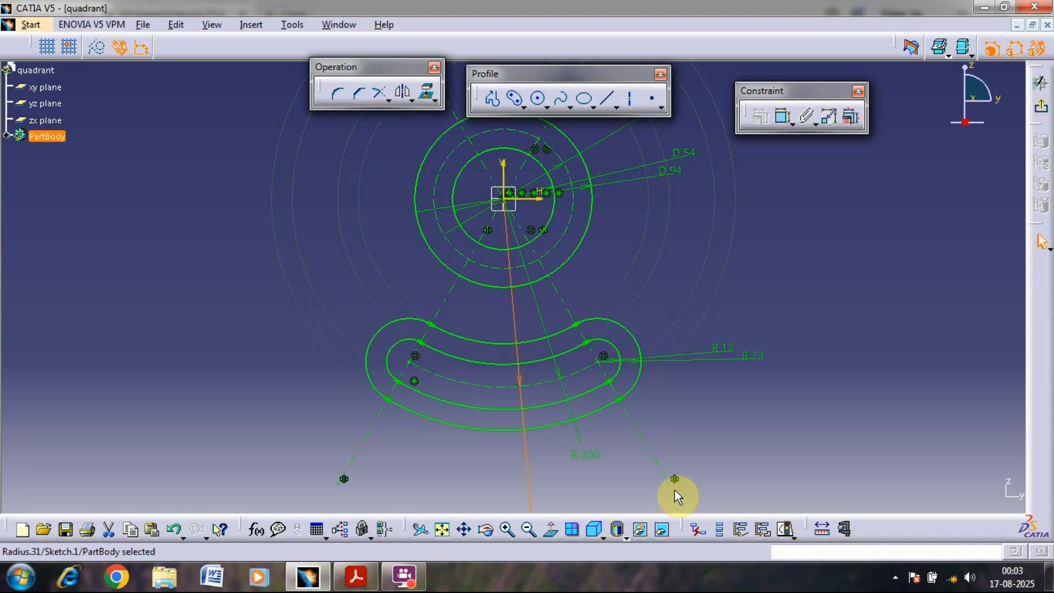
# Step: Check the neck in the PDF drawing and sketch a vertical line about 32 mm long from the outer circle down to the large slot's upper arc
pyautogui.click(355, 577)
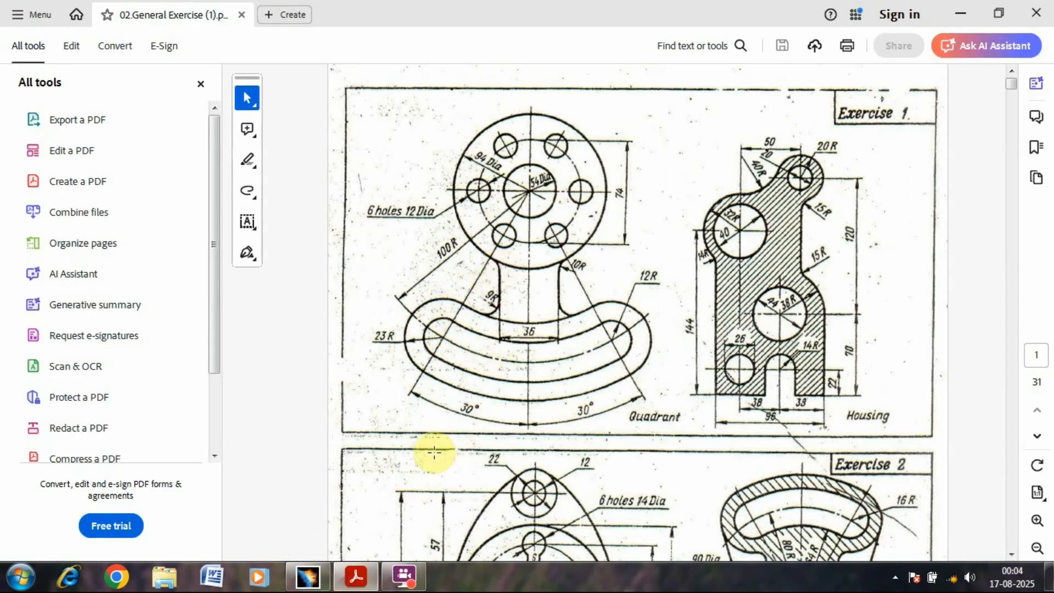
pyautogui.click(356, 576)
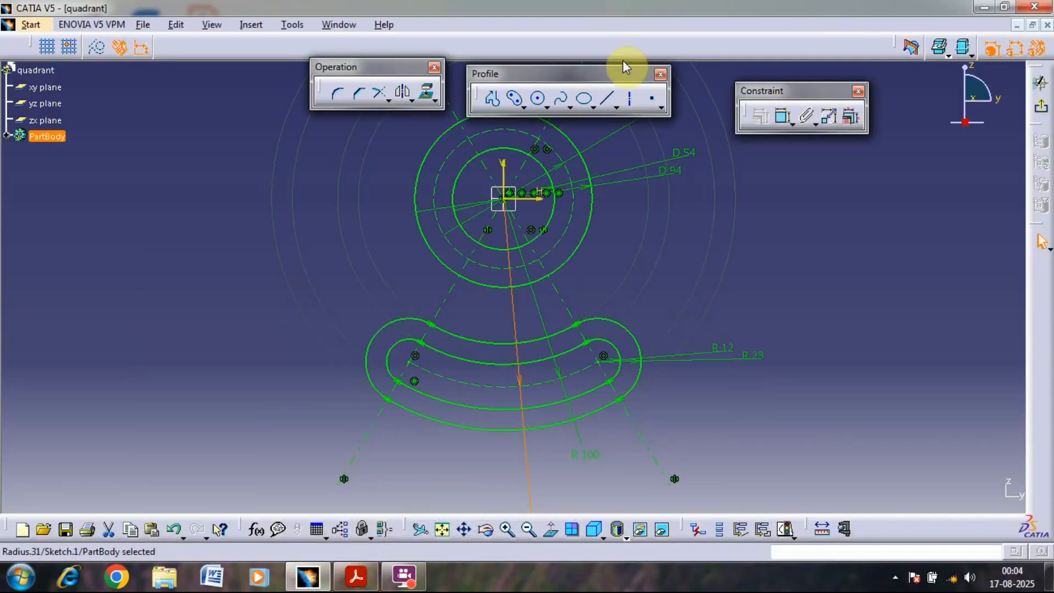
pyautogui.click(610, 99)
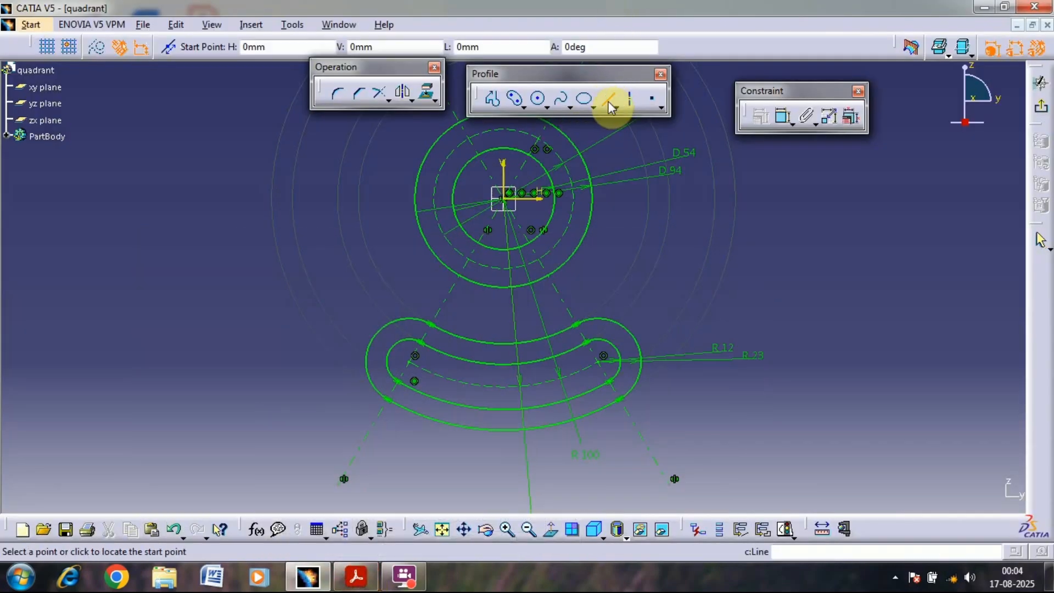
pyautogui.click(464, 280)
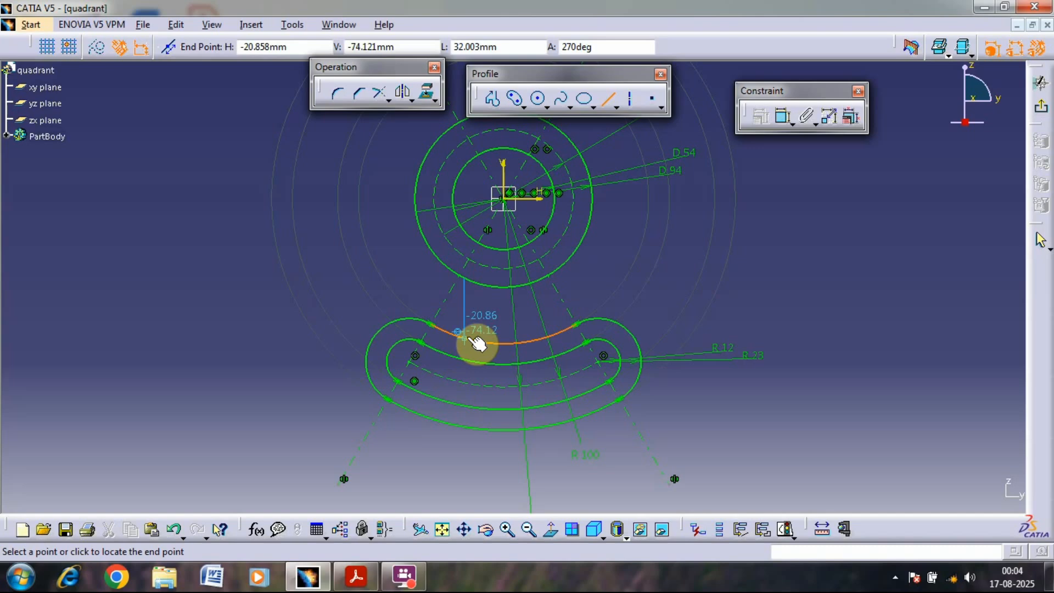
pyautogui.click(476, 342)
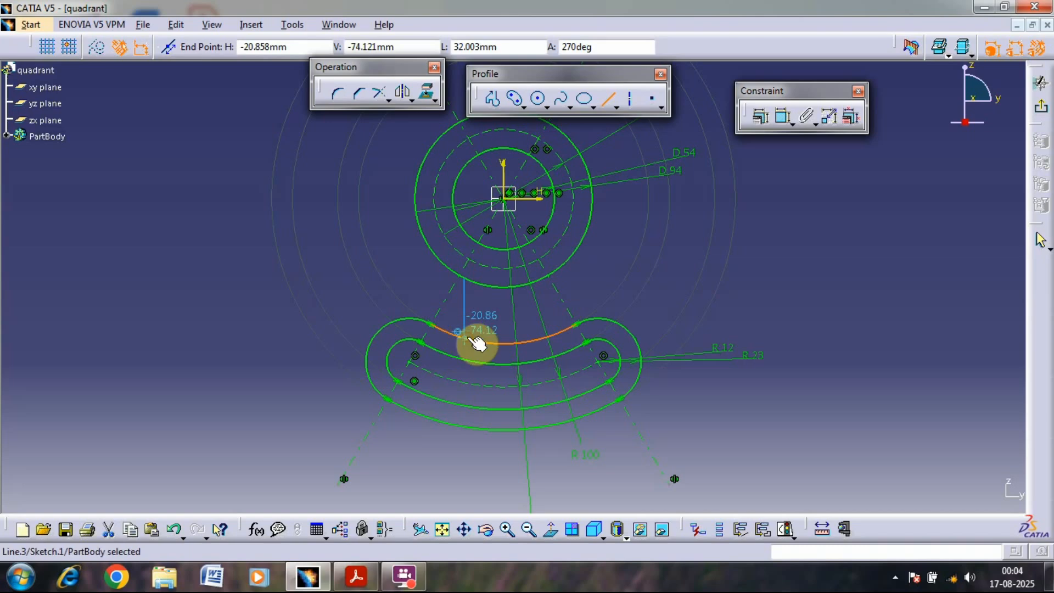
pyautogui.click(855, 296)
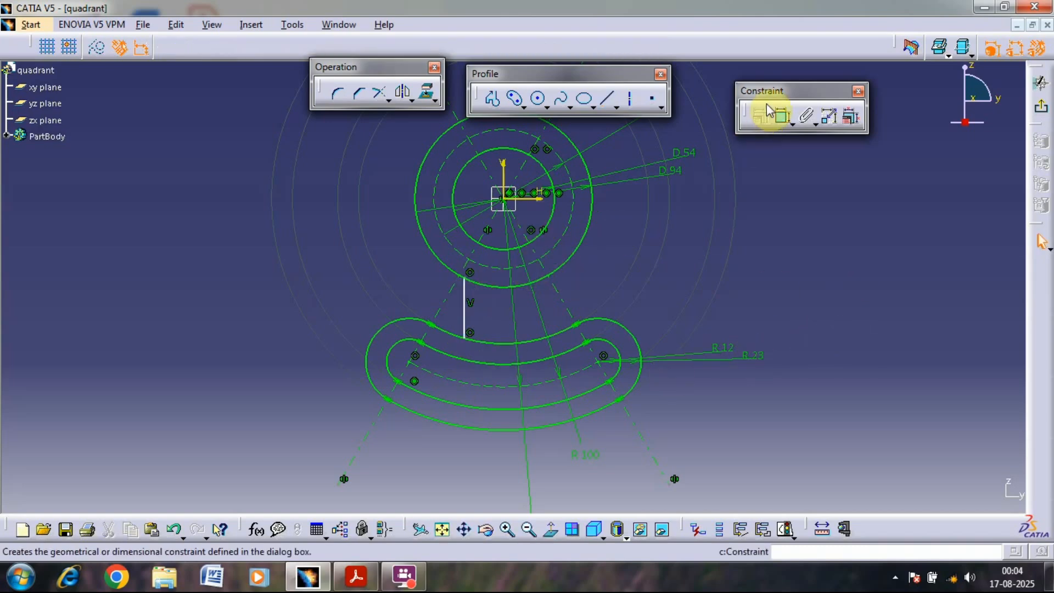
# Step: Mirror the vertical neck line about the vertical sketch axis
pyautogui.click(408, 90)
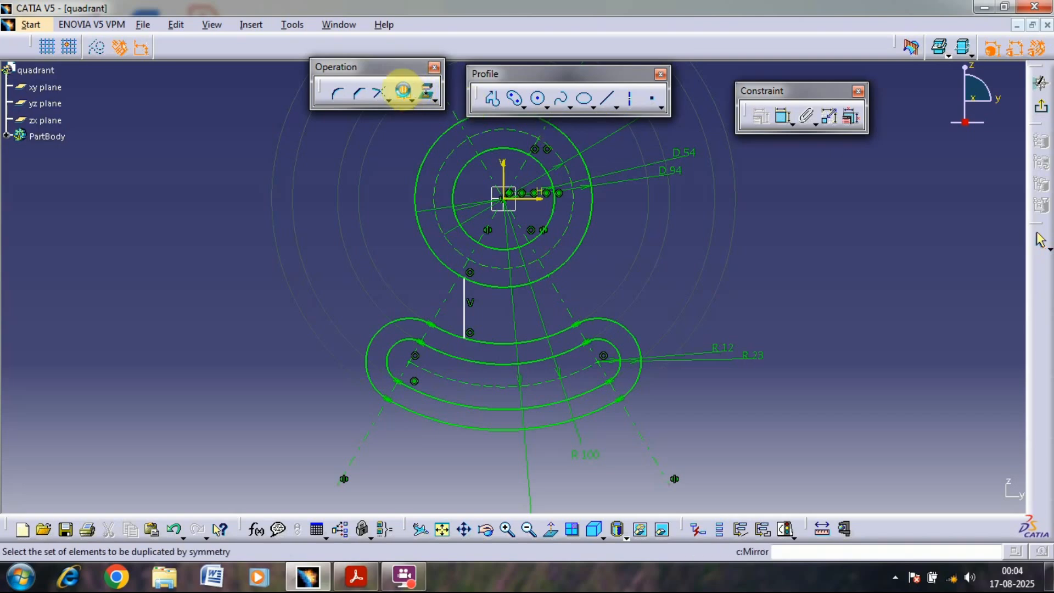
pyautogui.click(467, 297)
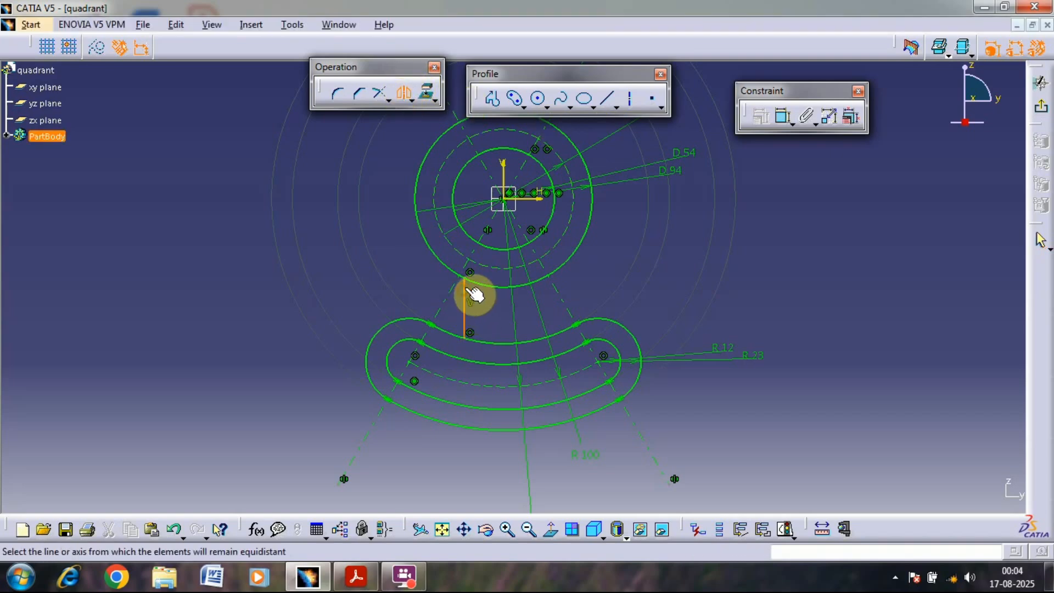
pyautogui.click(504, 169)
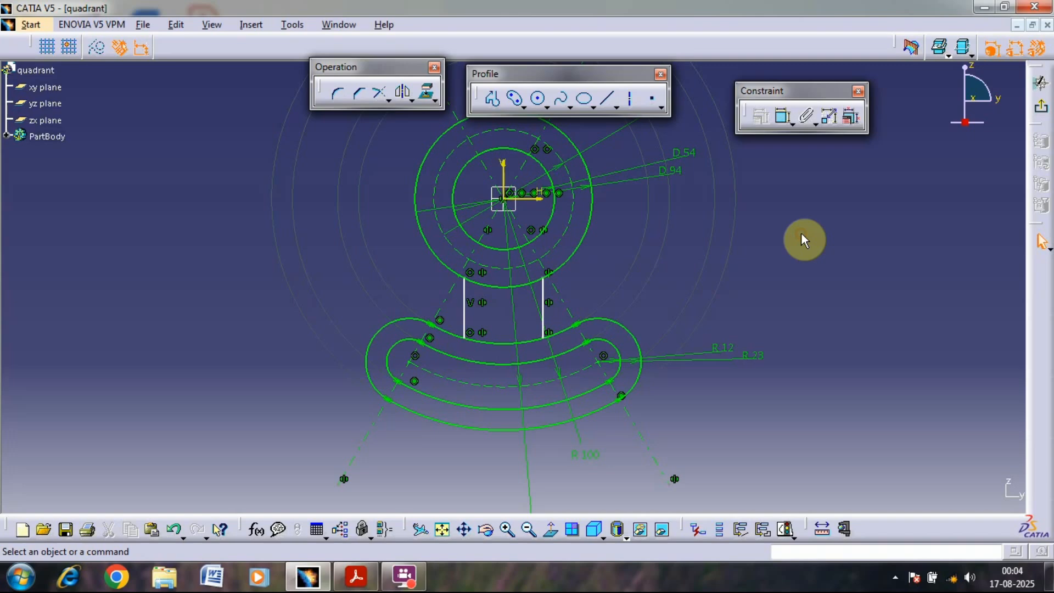
# Step: Dimension the distance between the two vertical neck lines below the slot and set it to 32 mm
pyautogui.click(783, 116)
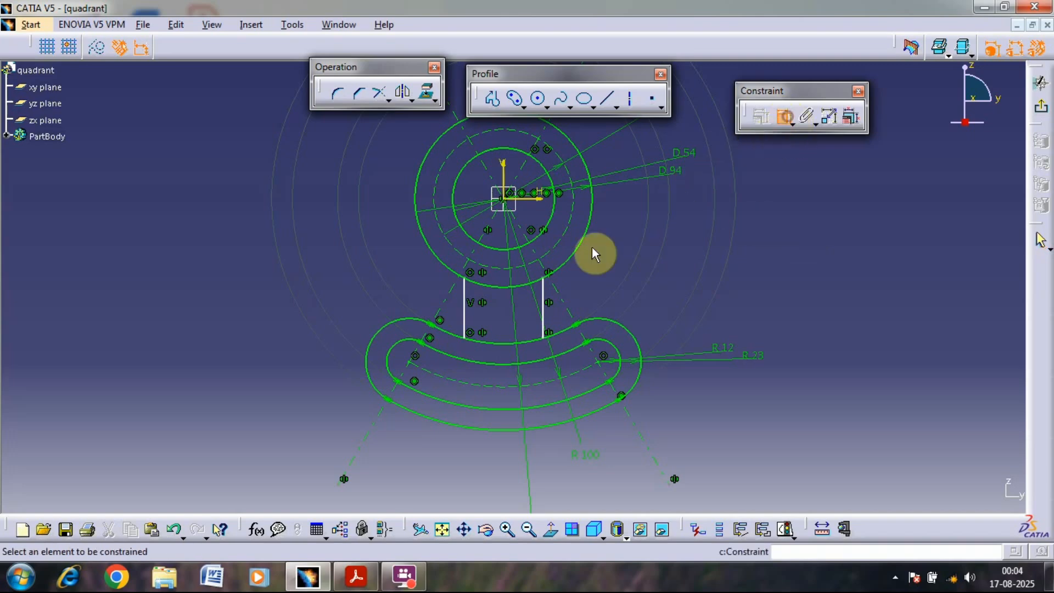
pyautogui.click(468, 299)
pyautogui.click(548, 313)
pyautogui.click(466, 454)
pyautogui.doubleClick(477, 457)
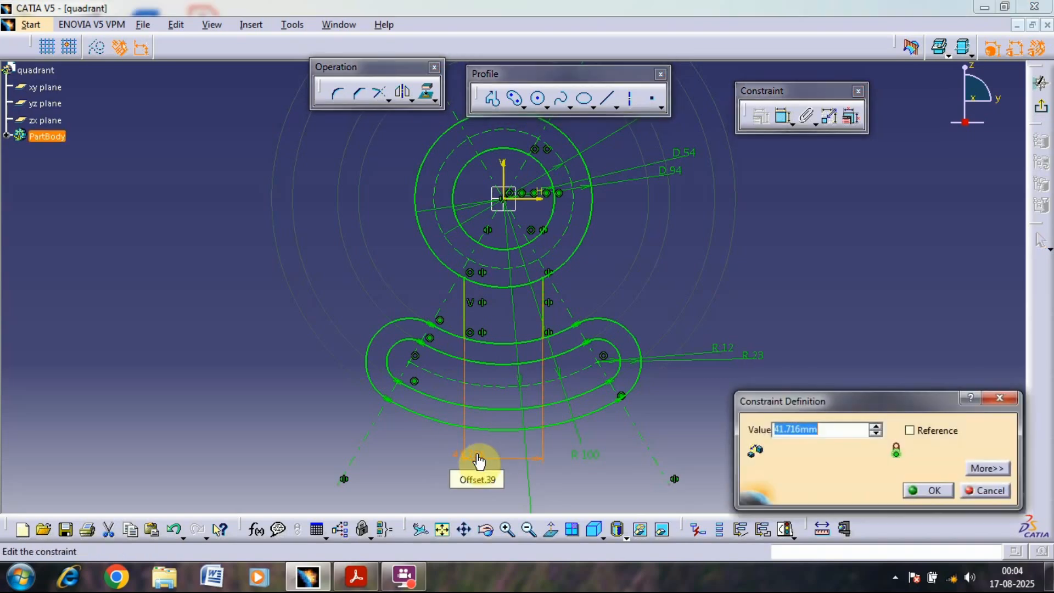
pyautogui.write('32')
pyautogui.press('Return')
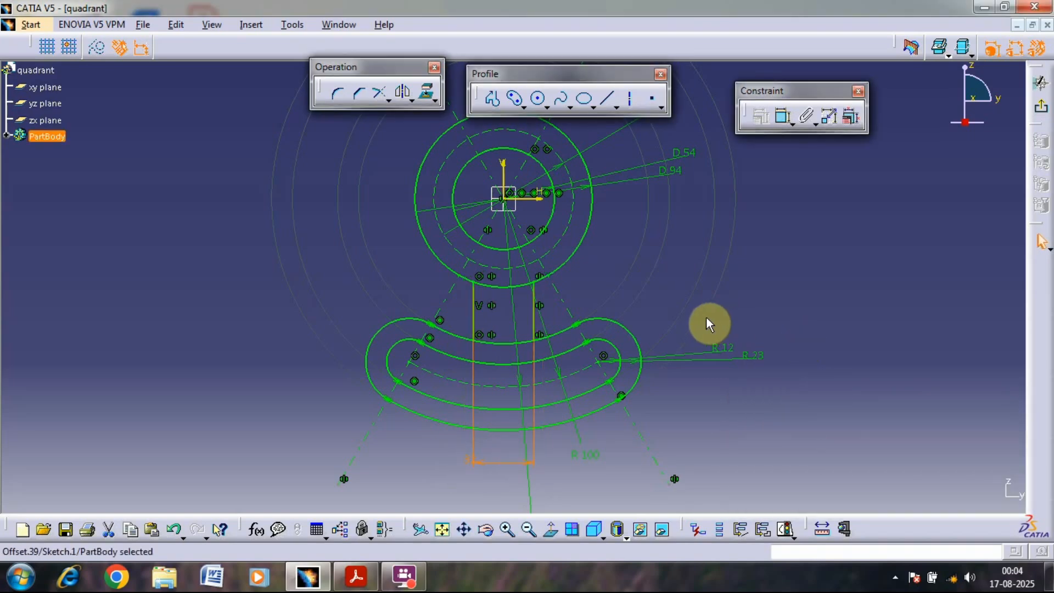
pyautogui.click(717, 287)
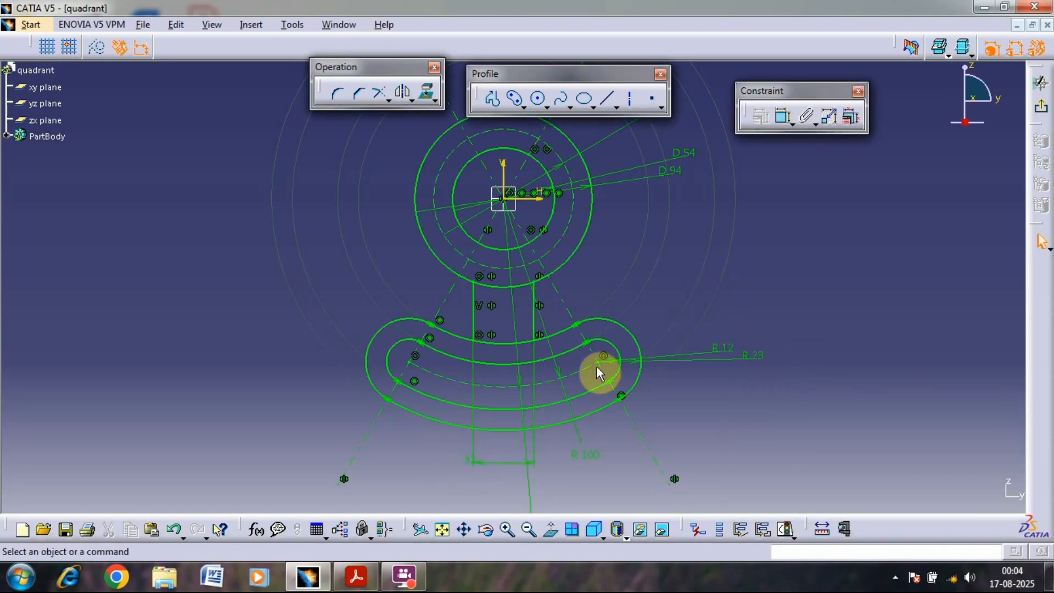
# Step: Check the neck radii in the PDF drawing and round the left neck line into the outer circle with a first-element-trim corner of about 50 mm
pyautogui.click(347, 571)
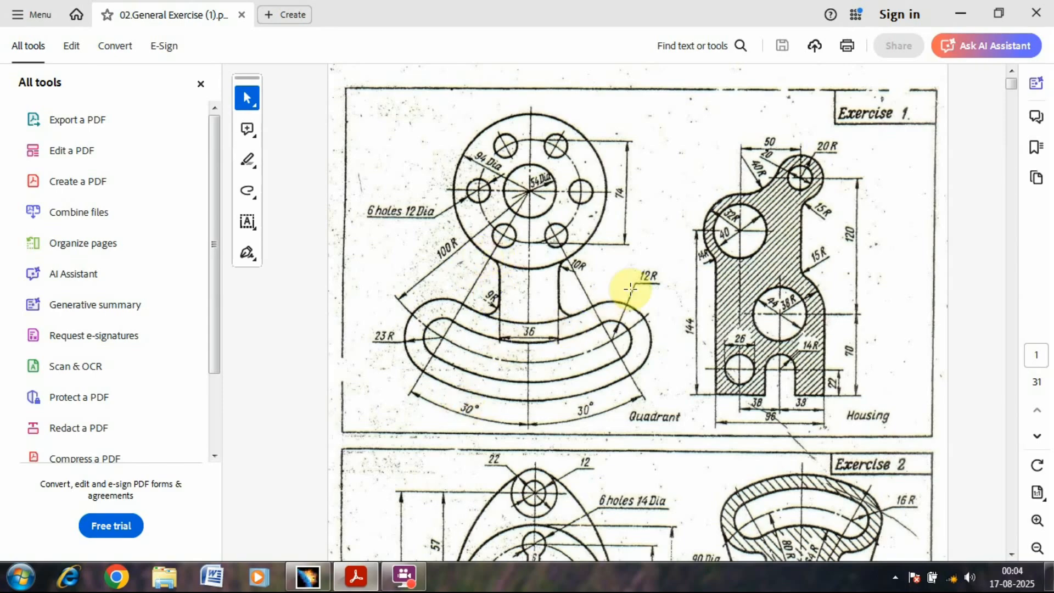
pyautogui.click(357, 580)
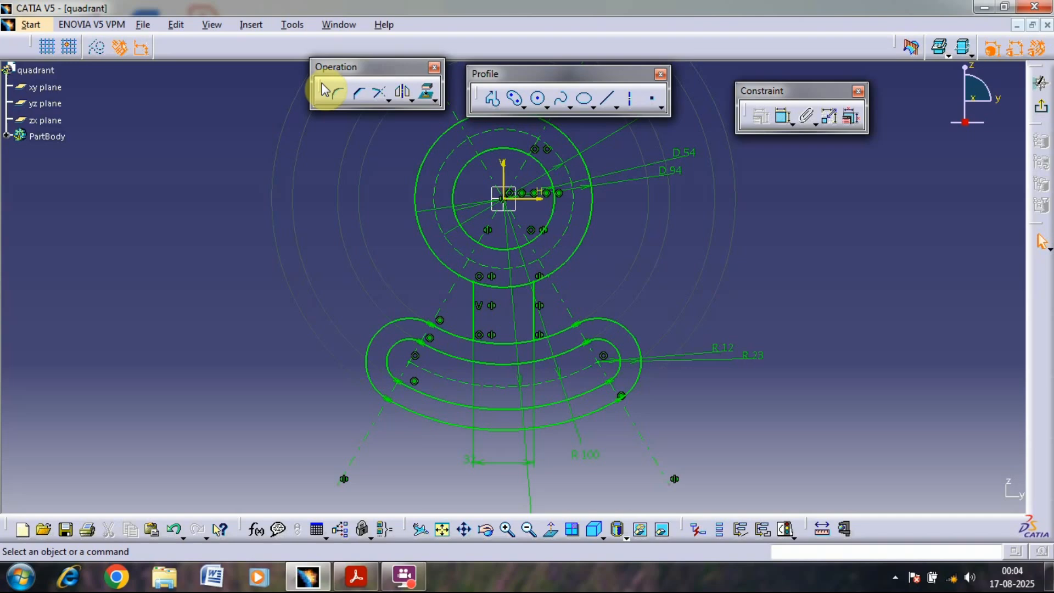
pyautogui.click(340, 95)
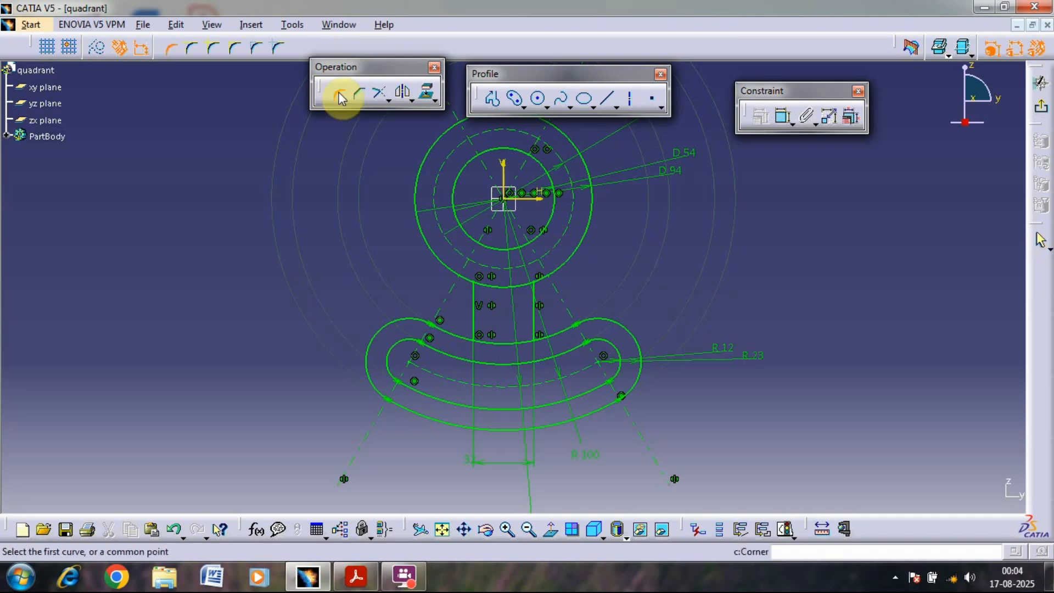
pyautogui.click(192, 50)
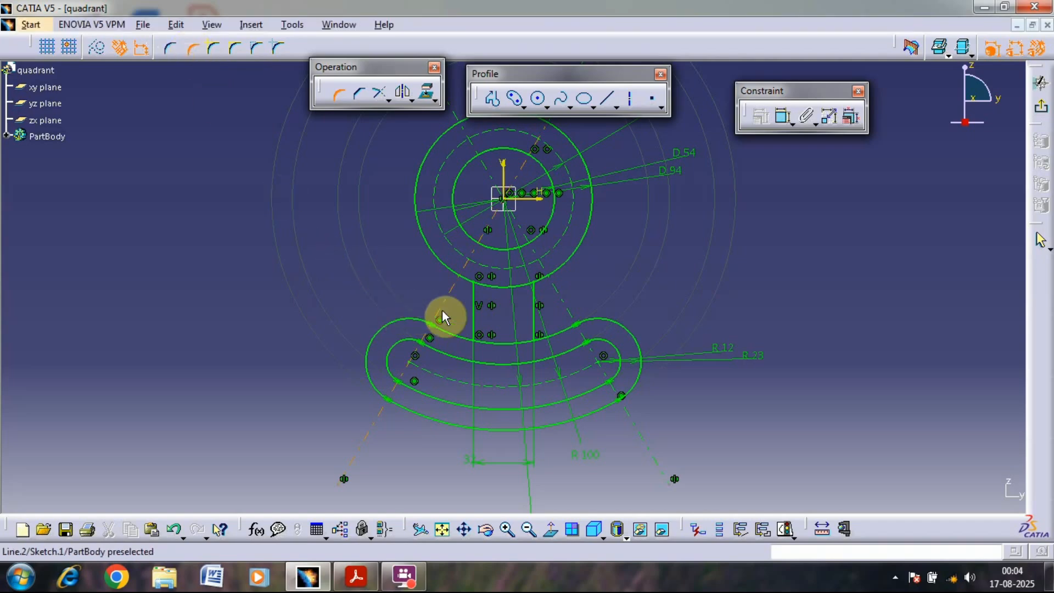
pyautogui.click(472, 306)
pyautogui.click(455, 275)
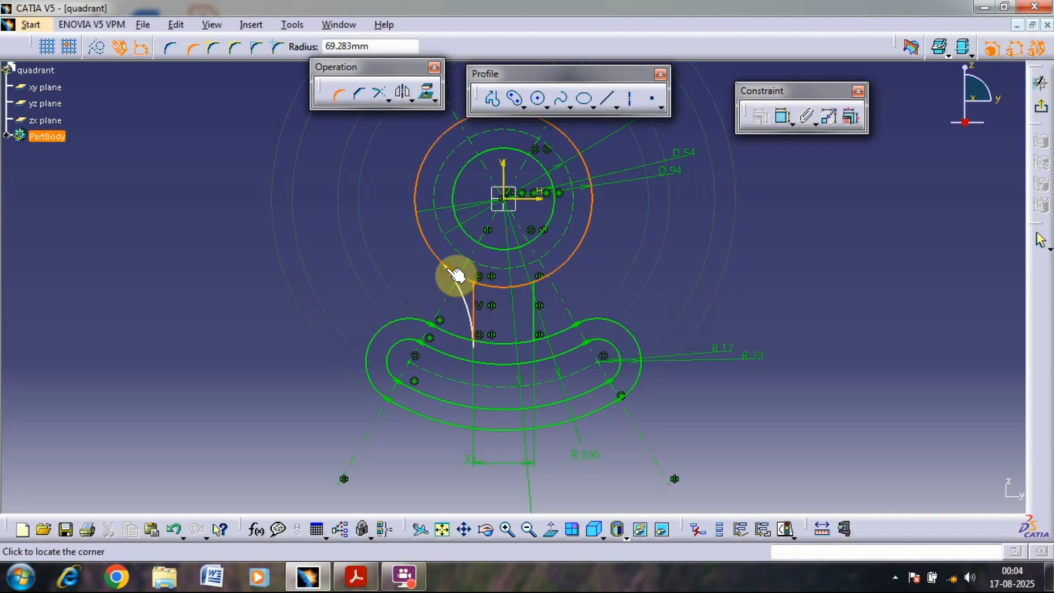
pyautogui.click(466, 297)
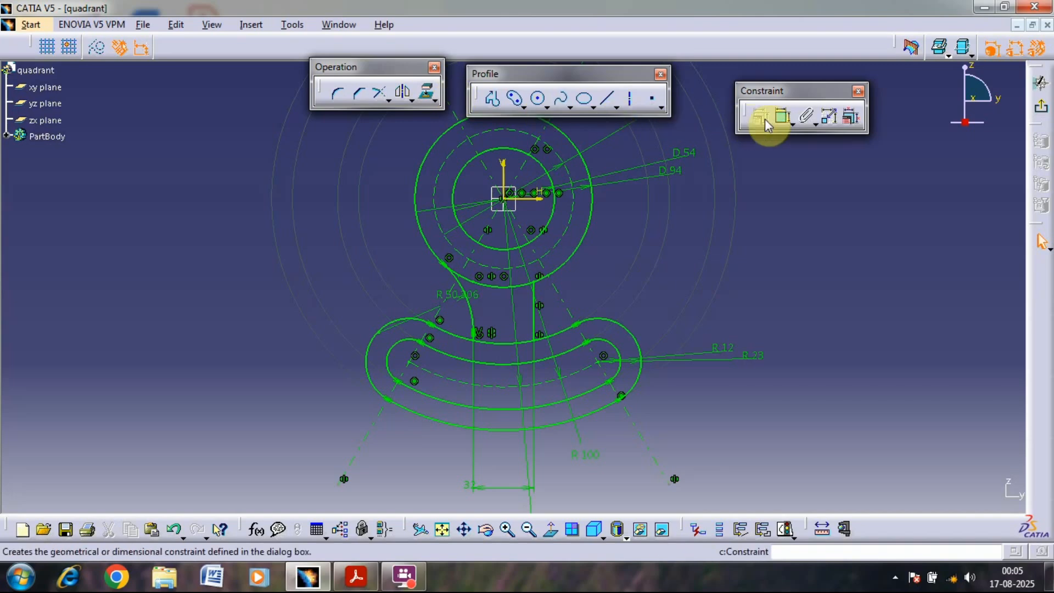
# Step: Set the radius of the corner between the left neck line and the outer circle to 10 mm
pyautogui.doubleClick(455, 297)
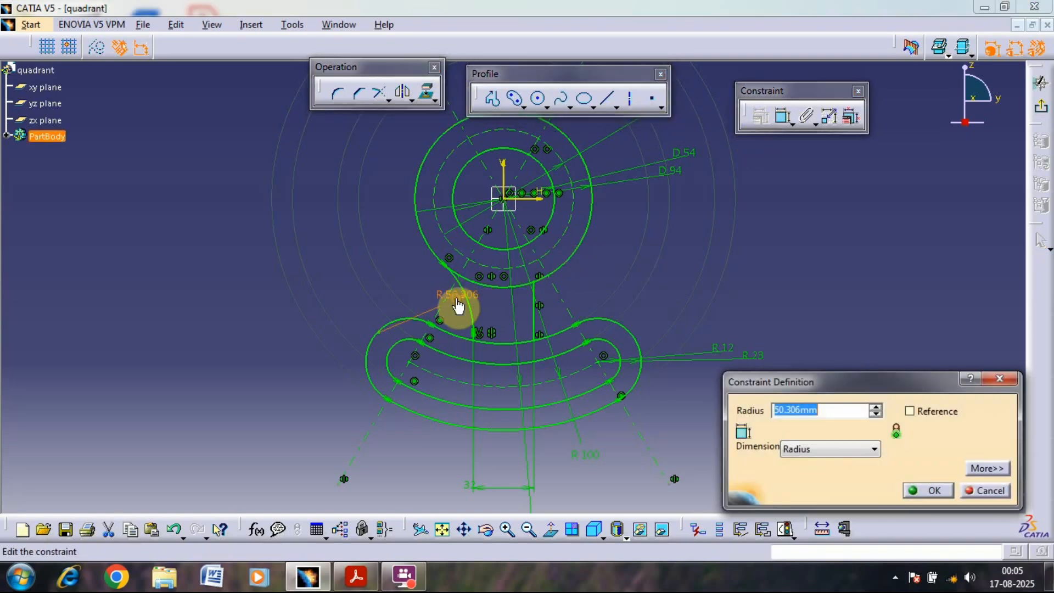
pyautogui.write('10')
pyautogui.press('Return')
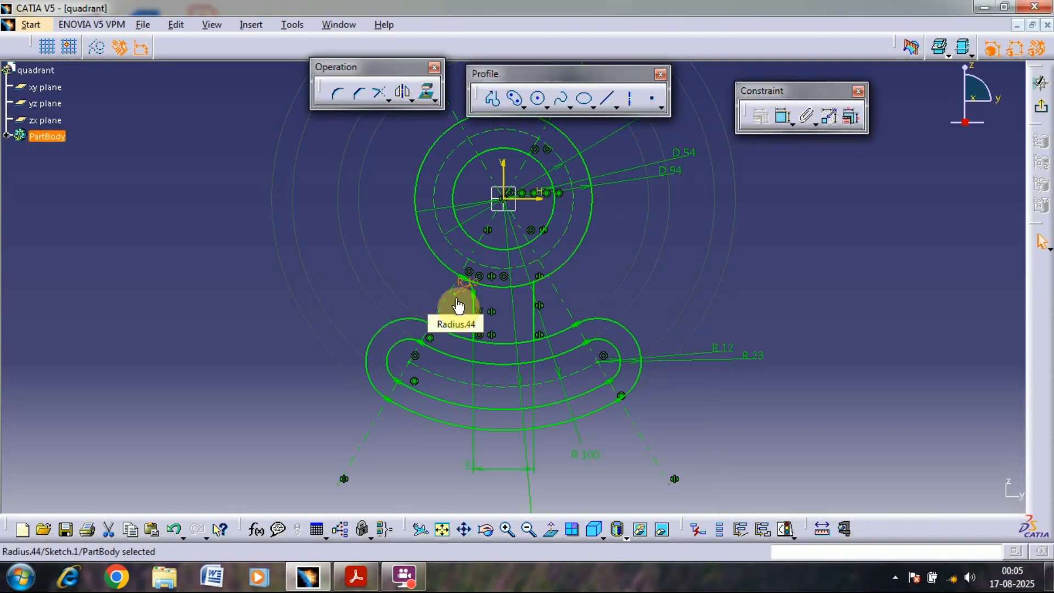
pyautogui.click(624, 269)
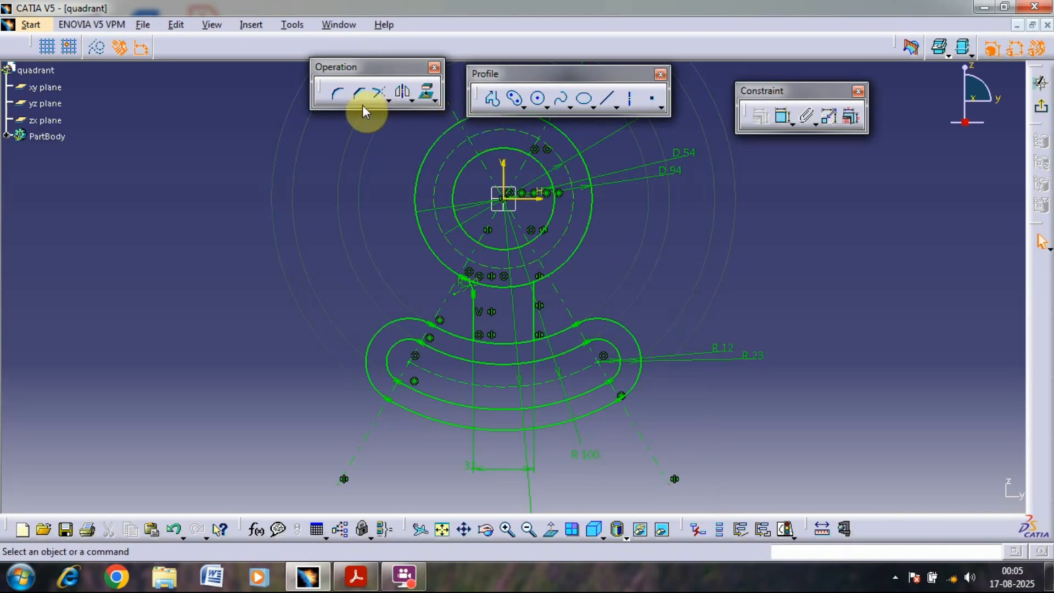
# Step: Add a corner between the right neck line and the outer circle and set its radius to 10 mm
pyautogui.click(338, 94)
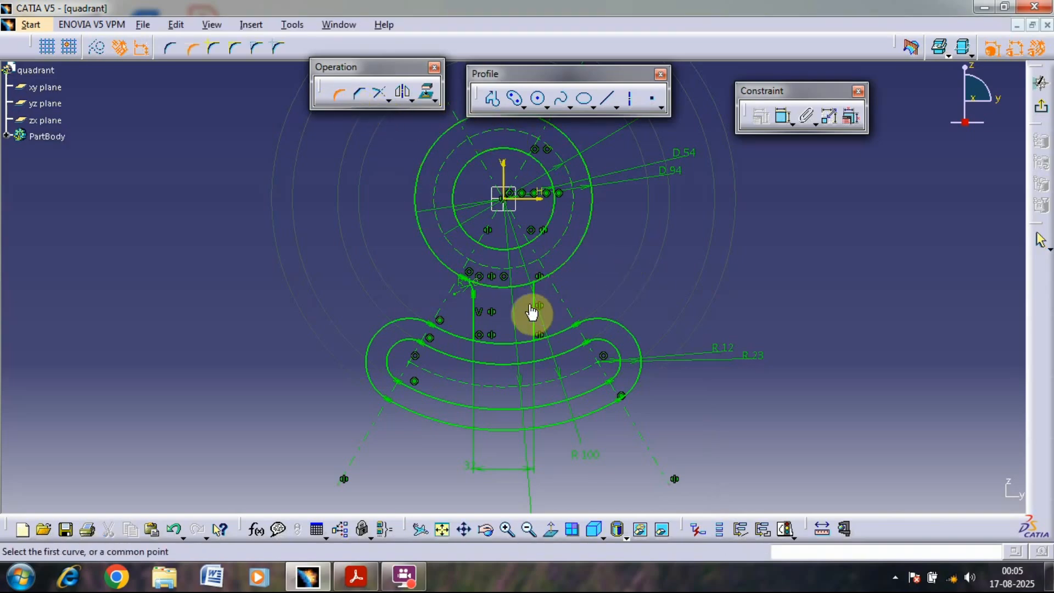
pyautogui.click(567, 264)
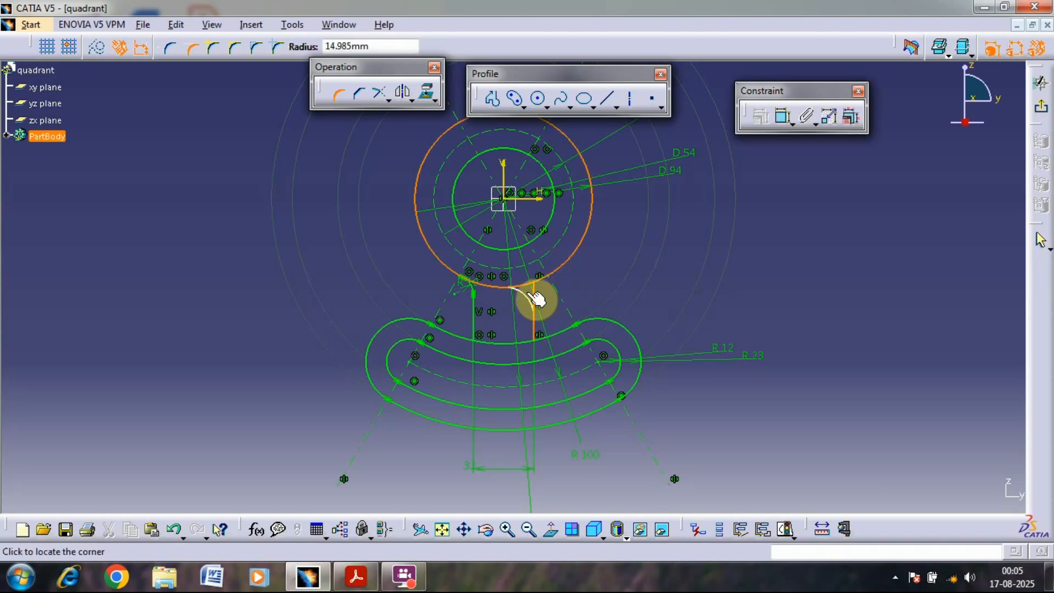
pyautogui.click(548, 297)
pyautogui.click(550, 297)
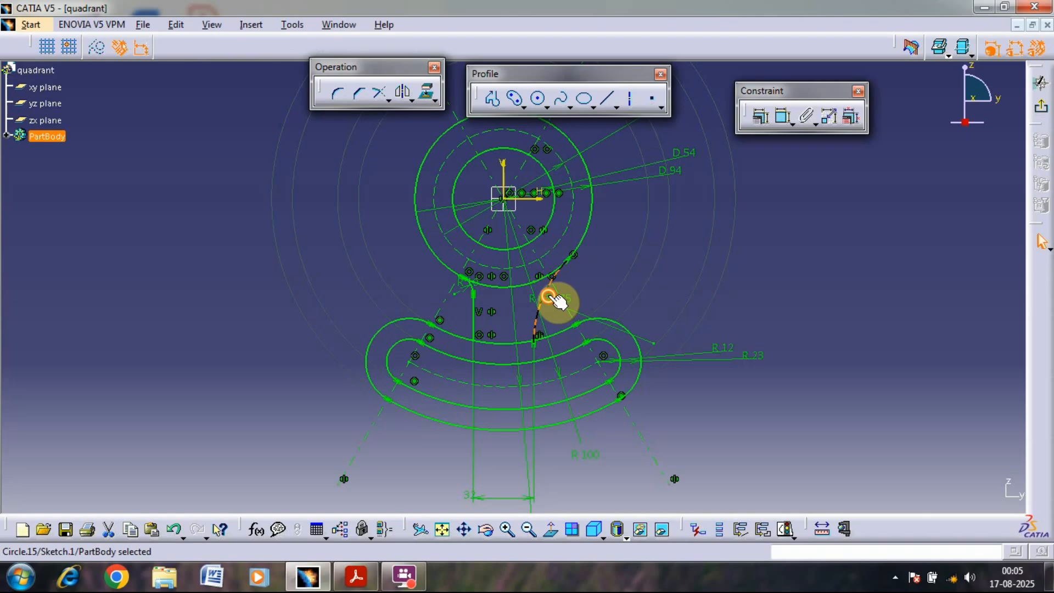
pyautogui.doubleClick(549, 297)
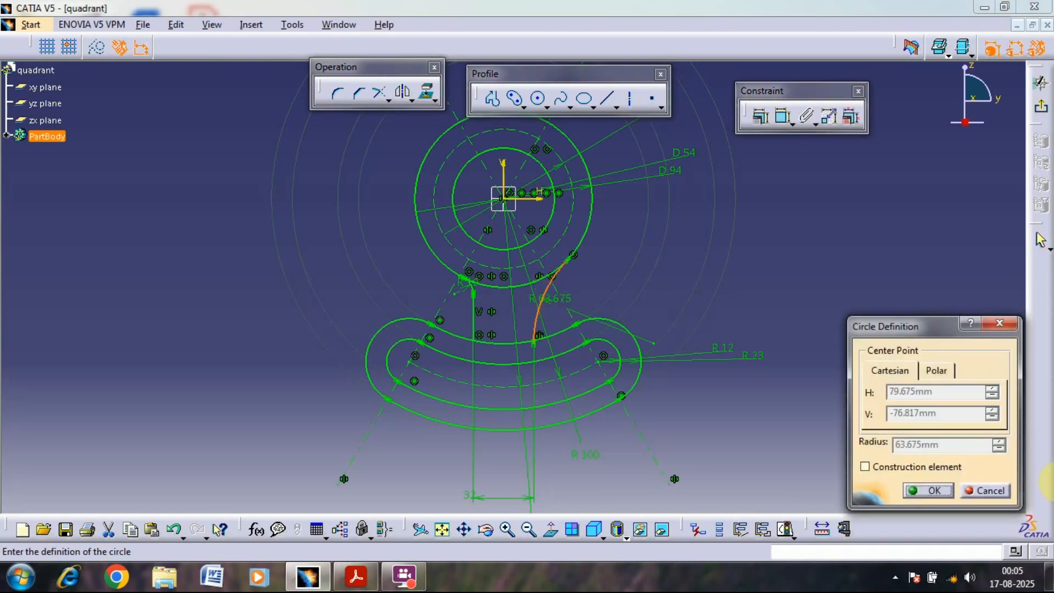
pyautogui.click(986, 490)
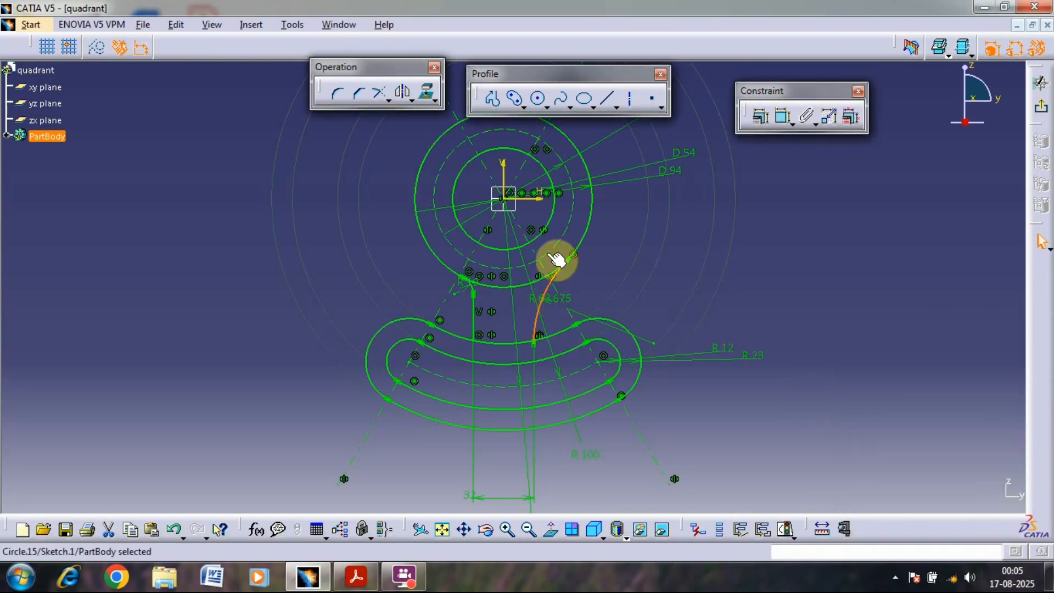
pyautogui.doubleClick(558, 300)
pyautogui.write('10')
pyautogui.press('Return')
# Step: Add a corner between the left neck line and the large slot's upper arc and set its radius to 9 mm
pyautogui.click(339, 95)
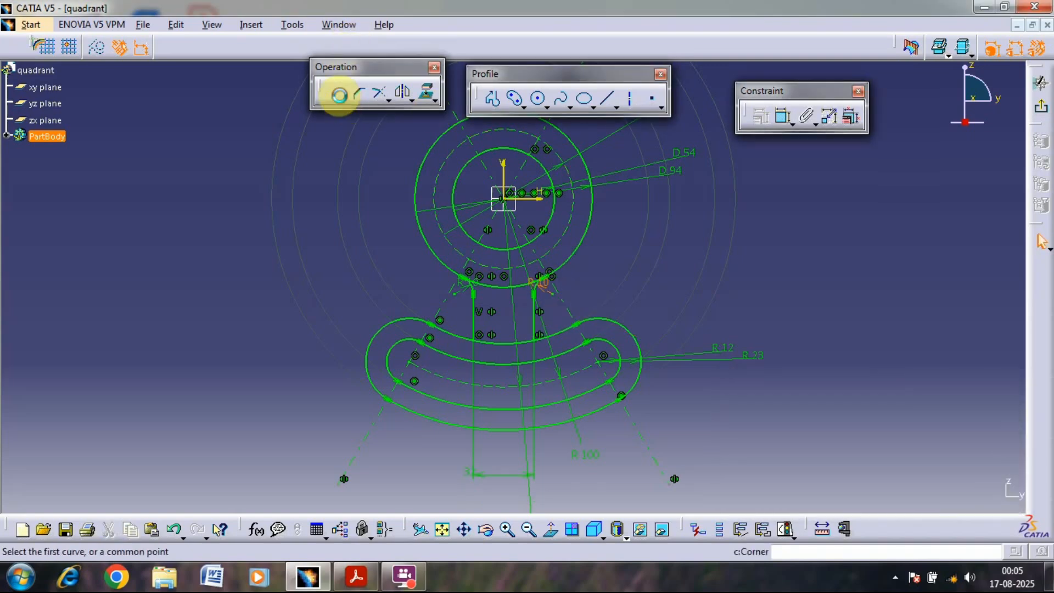
pyautogui.click(475, 326)
pyautogui.click(466, 337)
pyautogui.click(462, 335)
pyautogui.doubleClick(456, 328)
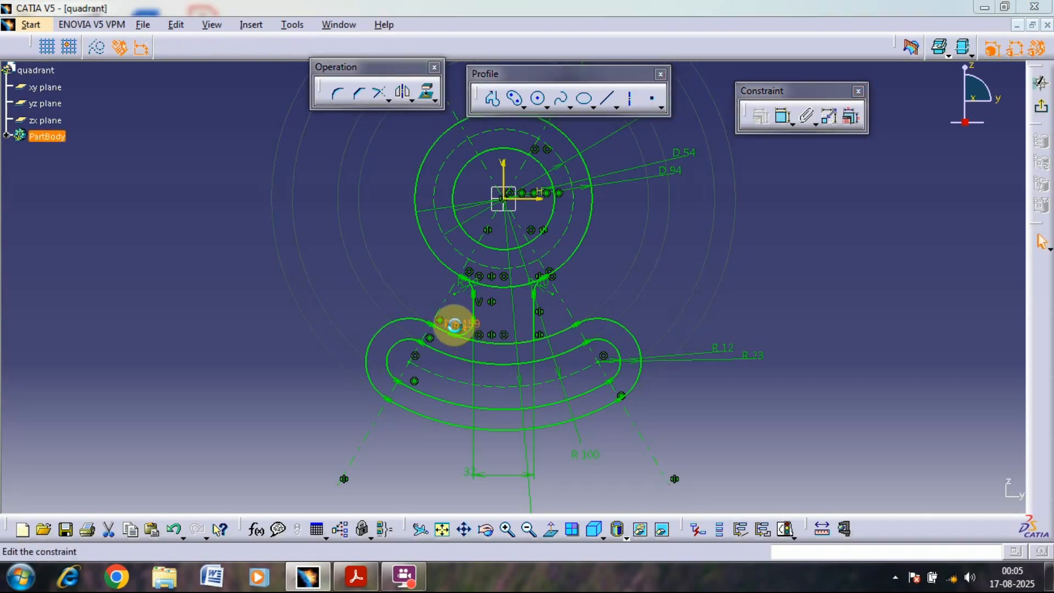
pyautogui.write('9')
pyautogui.press('Return')
# Step: Add a corner between the right neck line and the large slot's upper arc and set its radius to 9 mm
pyautogui.click(339, 95)
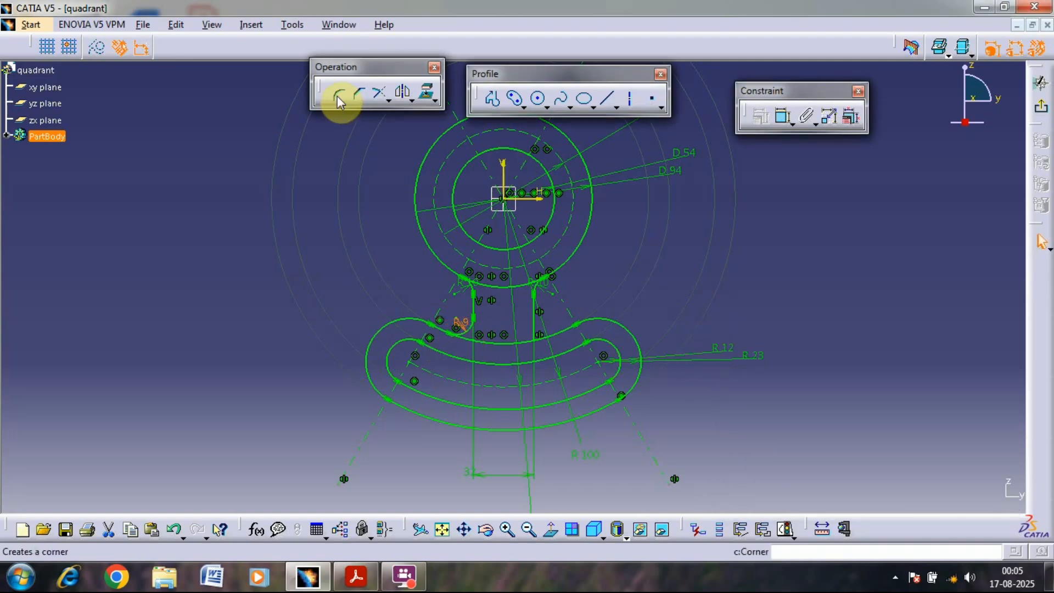
pyautogui.click(549, 336)
pyautogui.click(558, 337)
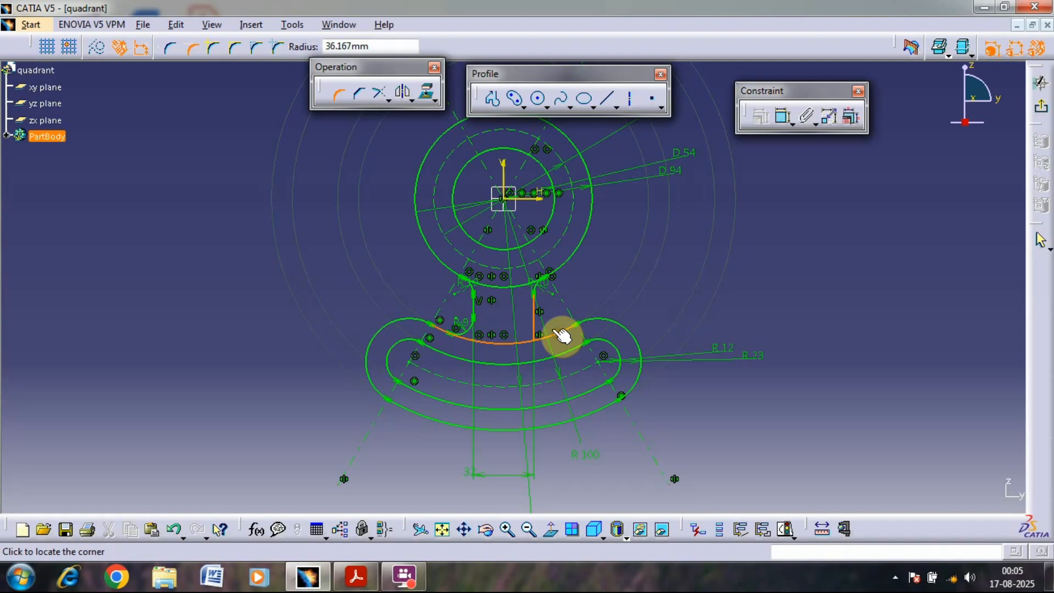
pyautogui.click(550, 324)
pyautogui.doubleClick(567, 314)
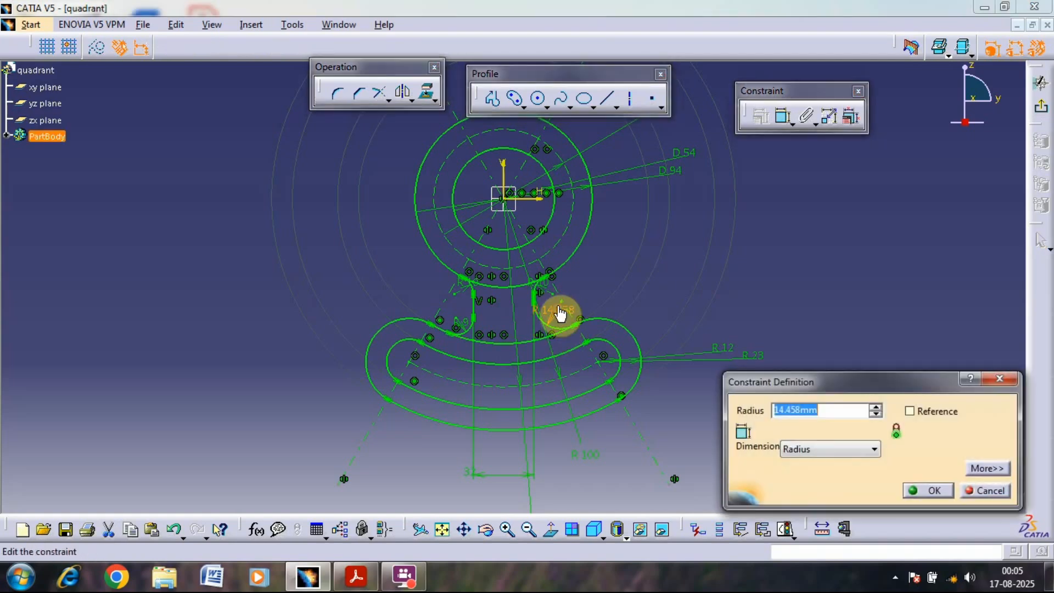
pyautogui.write('9')
pyautogui.press('Return')
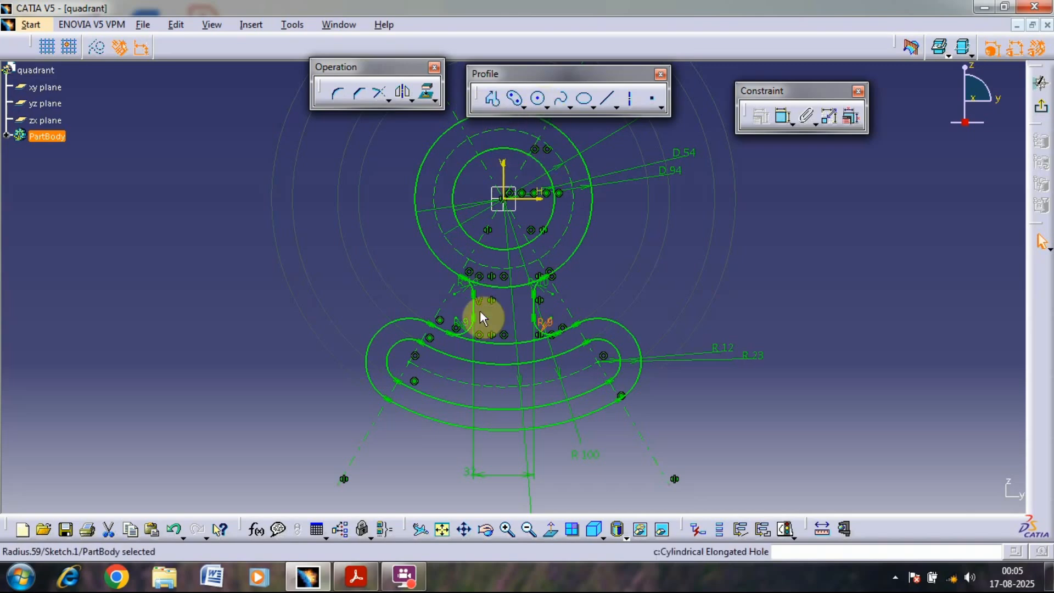
# Step: Check the holes in the PDF drawing and sketch a small circle where the dashed pitch circle crosses the horizontal axis on the right
pyautogui.click(354, 578)
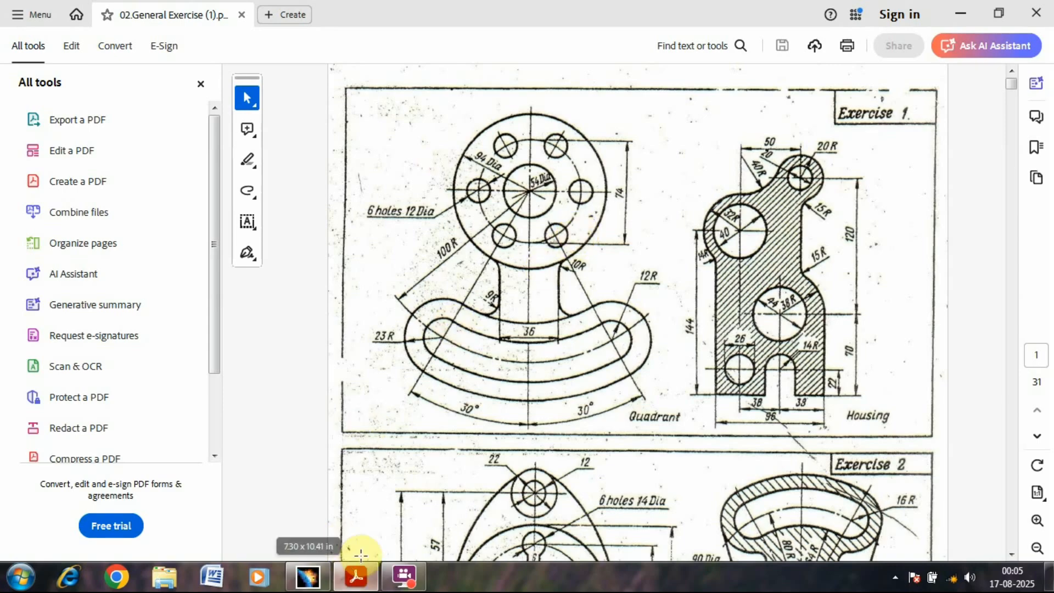
pyautogui.click(309, 576)
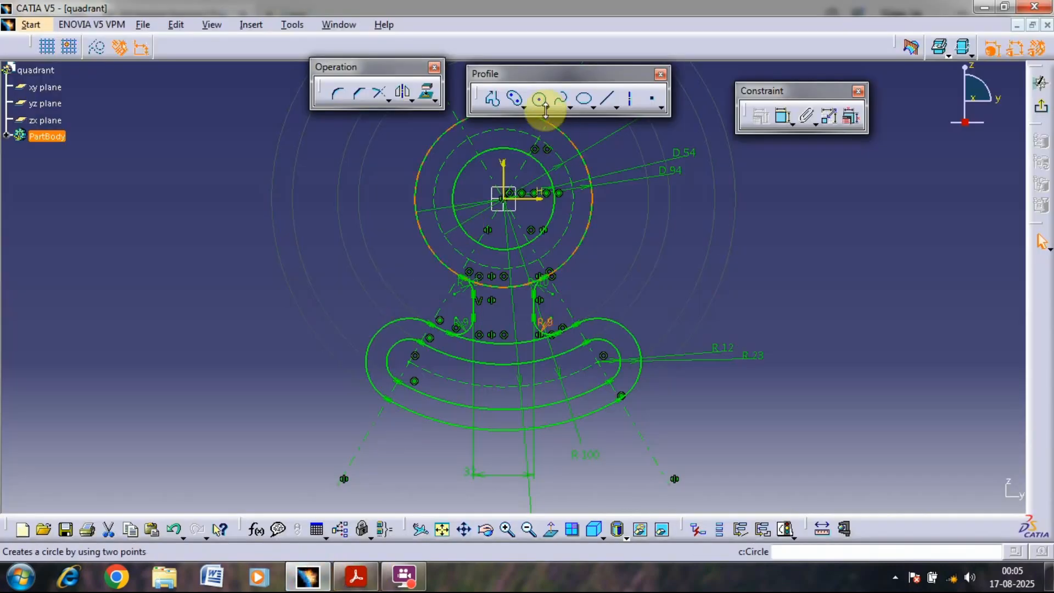
pyautogui.click(532, 98)
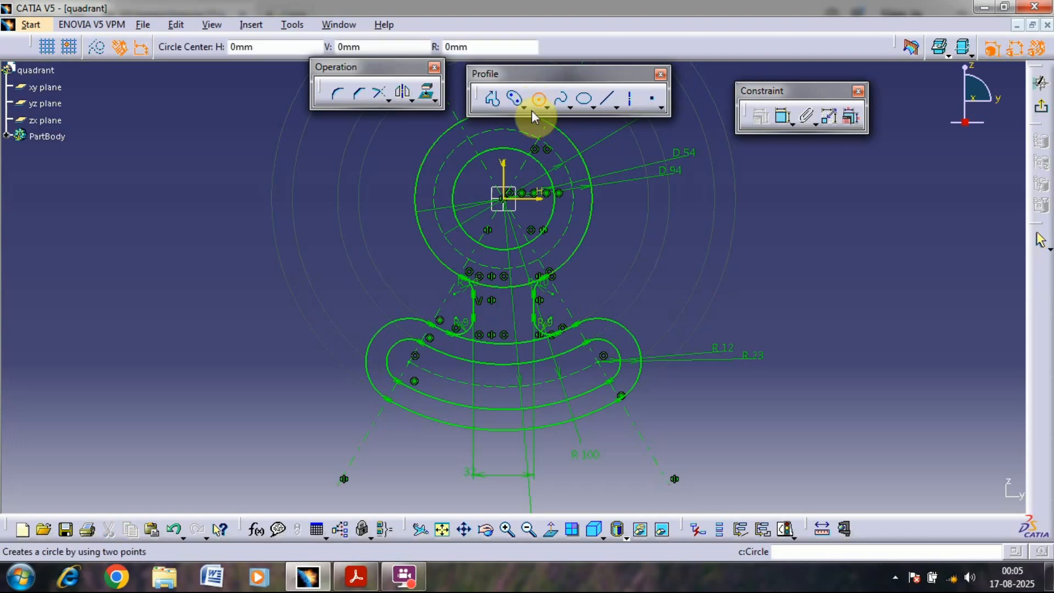
pyautogui.click(575, 200)
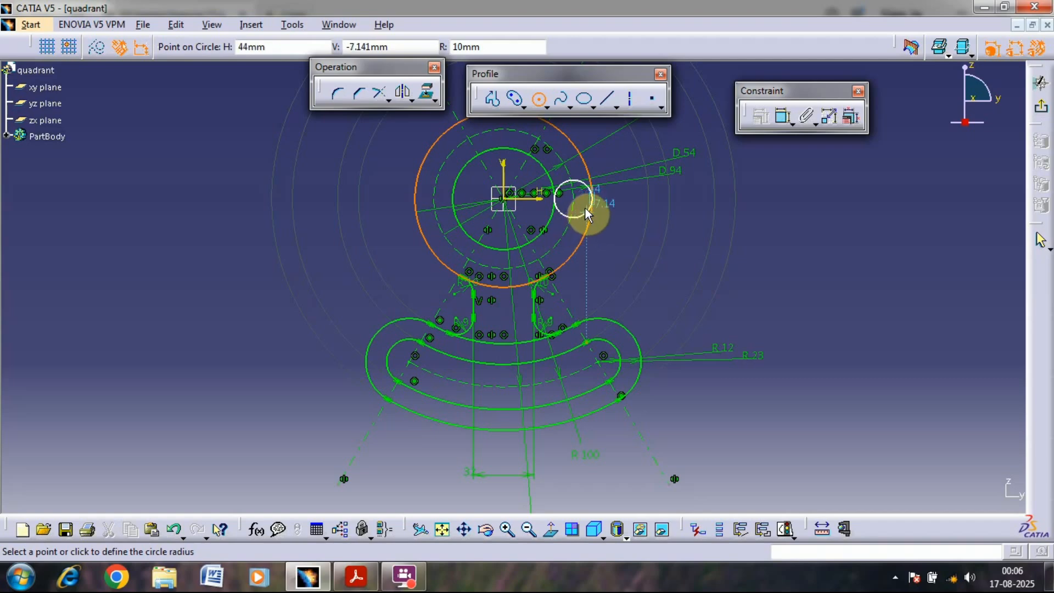
pyautogui.click(581, 207)
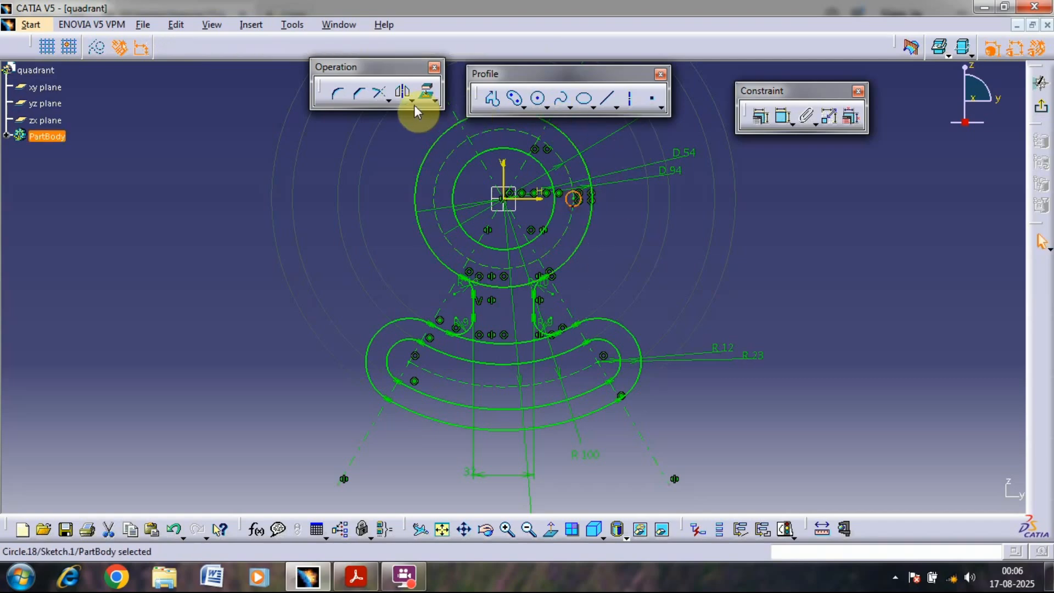
# Step: Add a diameter dimension to the small hole circle and set it to 12 mm
pyautogui.click(784, 115)
pyautogui.click(645, 199)
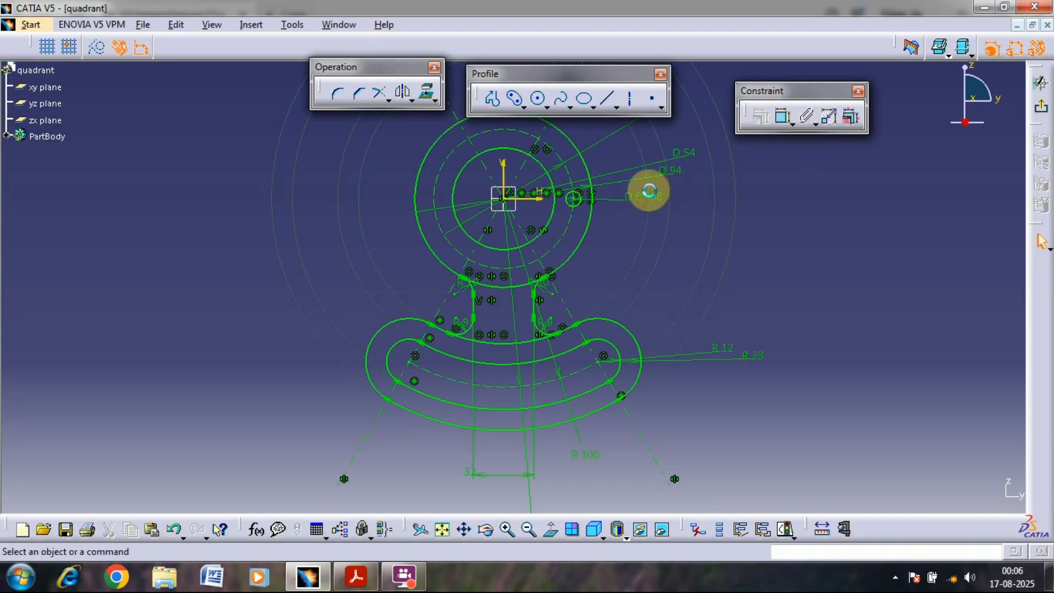
pyautogui.click(650, 196)
pyautogui.doubleClick(649, 196)
pyautogui.write('12')
pyautogui.press('Return')
# Step: Check the hole layout in the PDF drawing and sketch a circle about 360 mm in diameter centred where the pitch circle crosses the upper-right inclined axis
pyautogui.moveTo(546, 170)
pyautogui.mouseDown(button='middle')
pyautogui.moveTo(539, 266)
pyautogui.moveTo(562, 256)
pyautogui.mouseUp(button='middle')
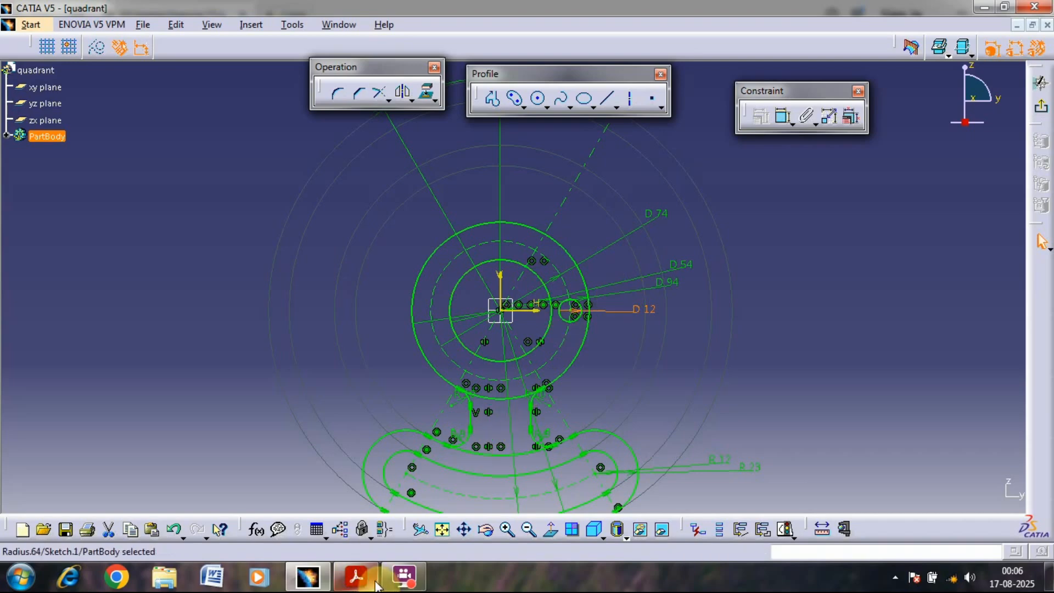
pyautogui.click(356, 577)
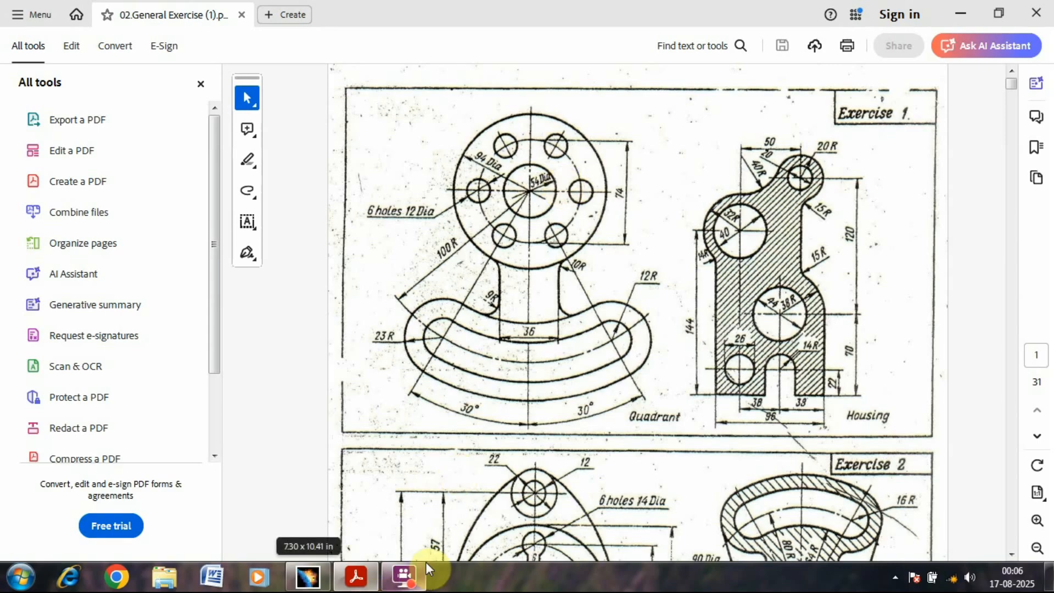
pyautogui.click(356, 577)
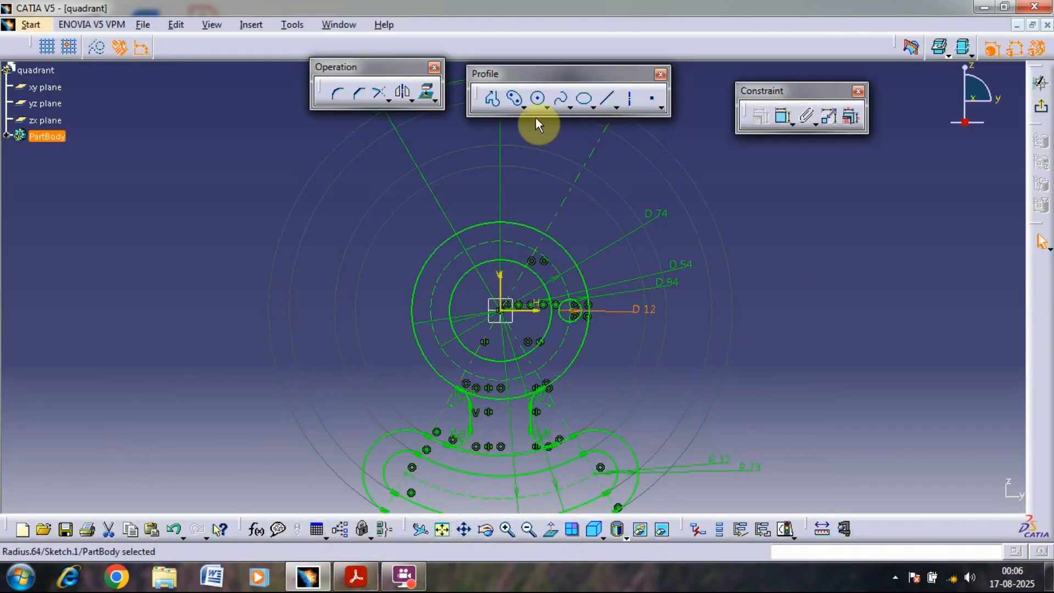
pyautogui.click(540, 104)
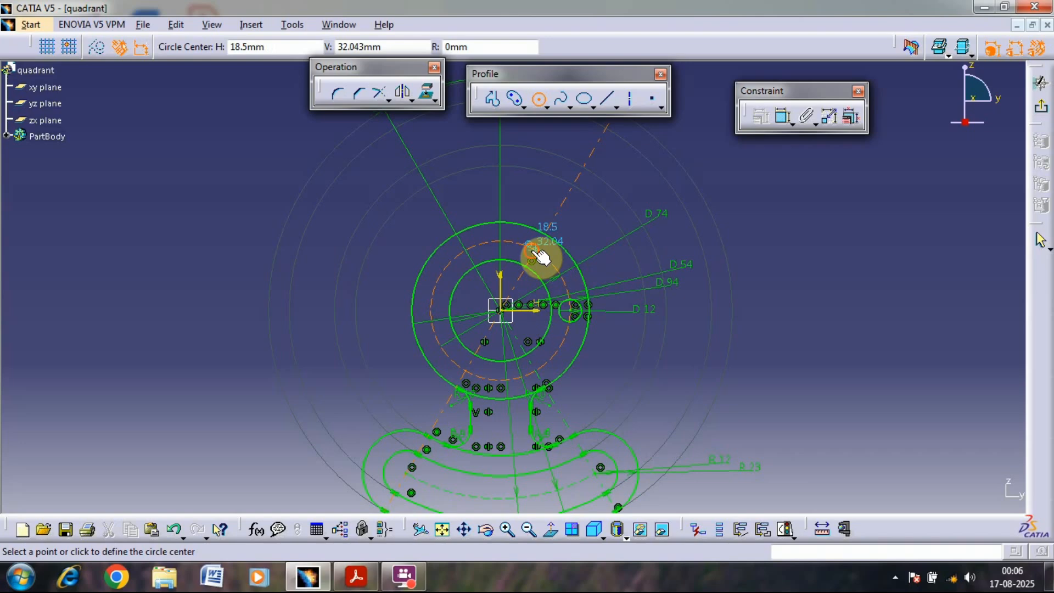
pyautogui.click(531, 249)
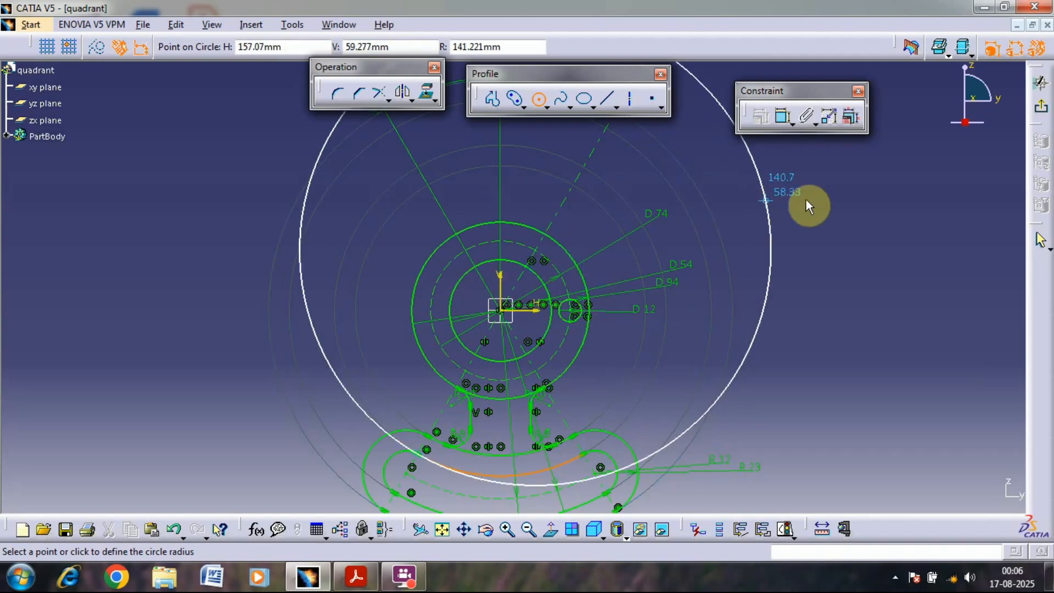
pyautogui.click(869, 182)
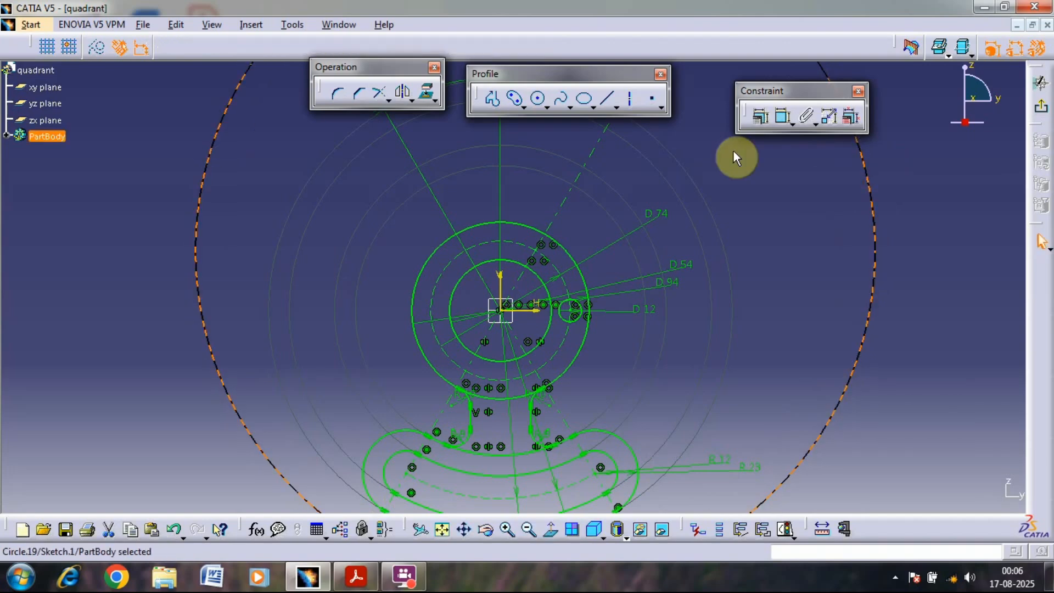
# Step: Add a diameter dimension to the new circle on the inclined axis and set it to 12 mm
pyautogui.click(783, 116)
pyautogui.click(943, 187)
pyautogui.doubleClick(944, 188)
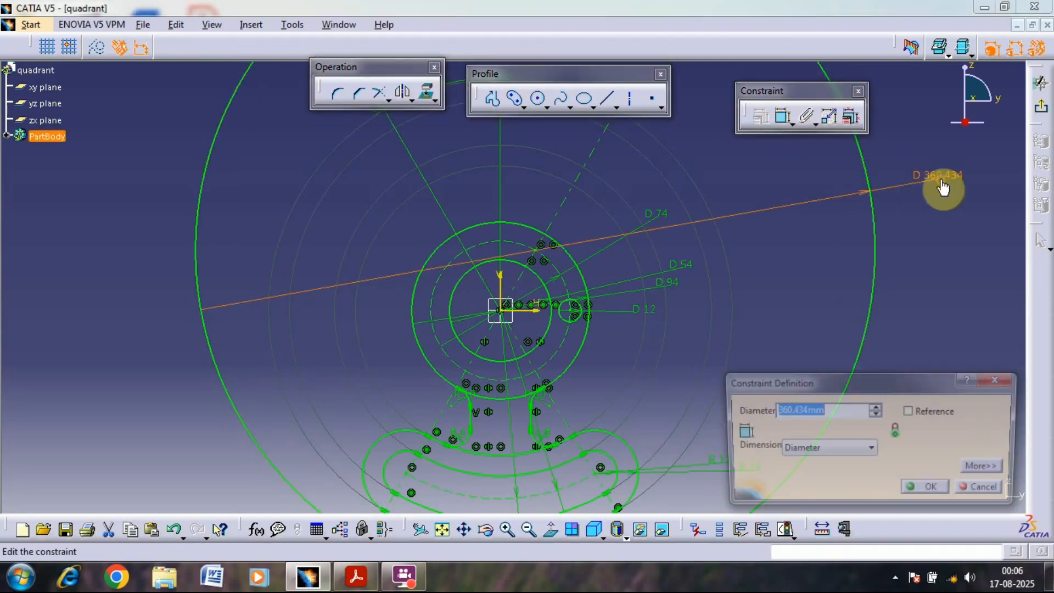
pyautogui.write('12')
pyautogui.press('Return')
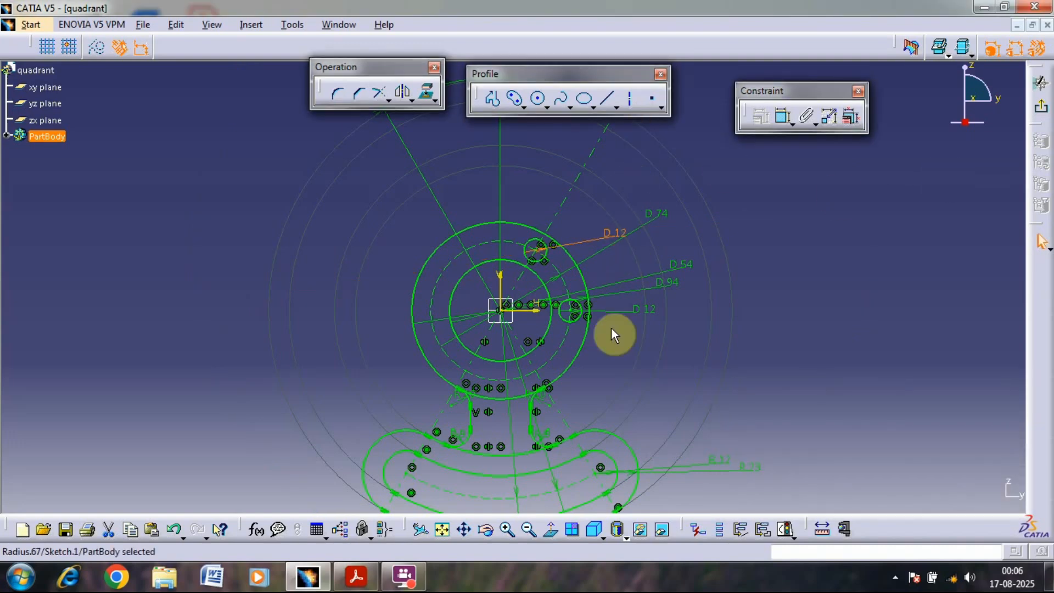
# Step: Mirror the right and upper-right 12 mm hole circles about the vertical sketch axis
pyautogui.keyDown('ctrl'); pyautogui.click(577, 324); pyautogui.keyUp('ctrl')
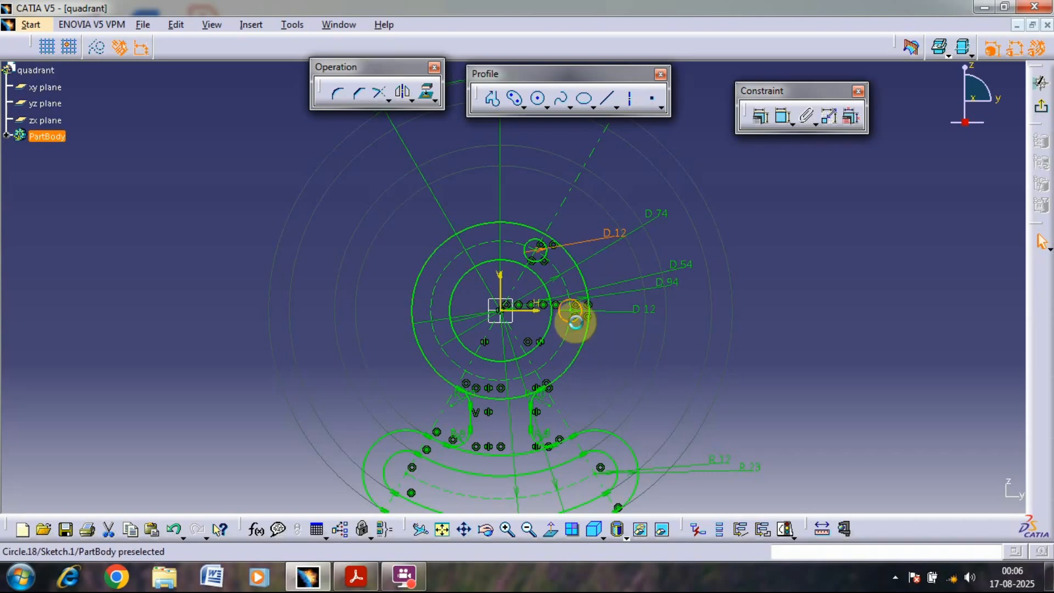
pyautogui.keyDown('ctrl'); pyautogui.click(556, 260); pyautogui.keyUp('ctrl')
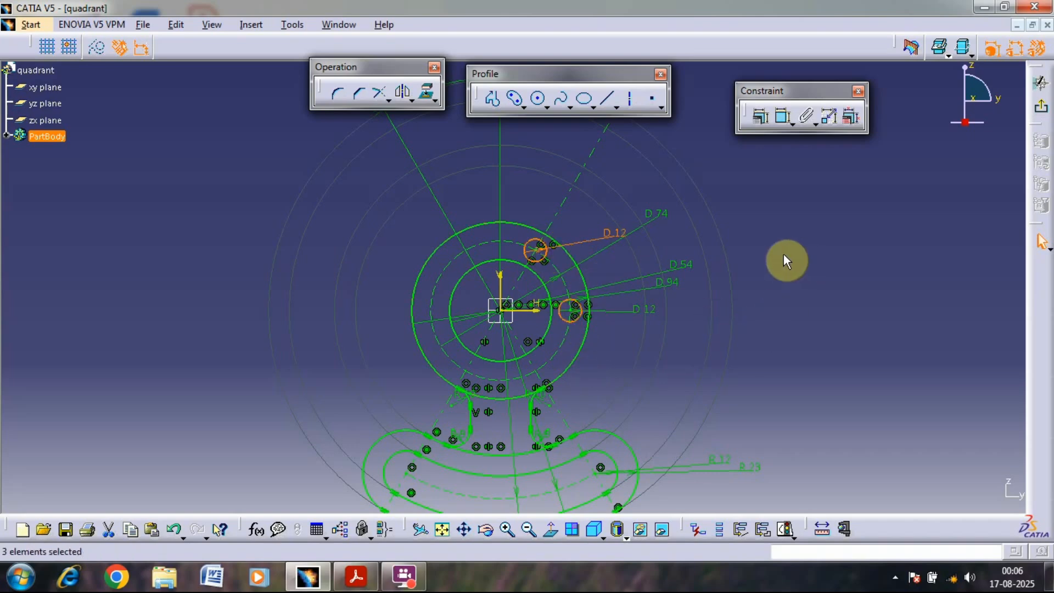
pyautogui.click(404, 95)
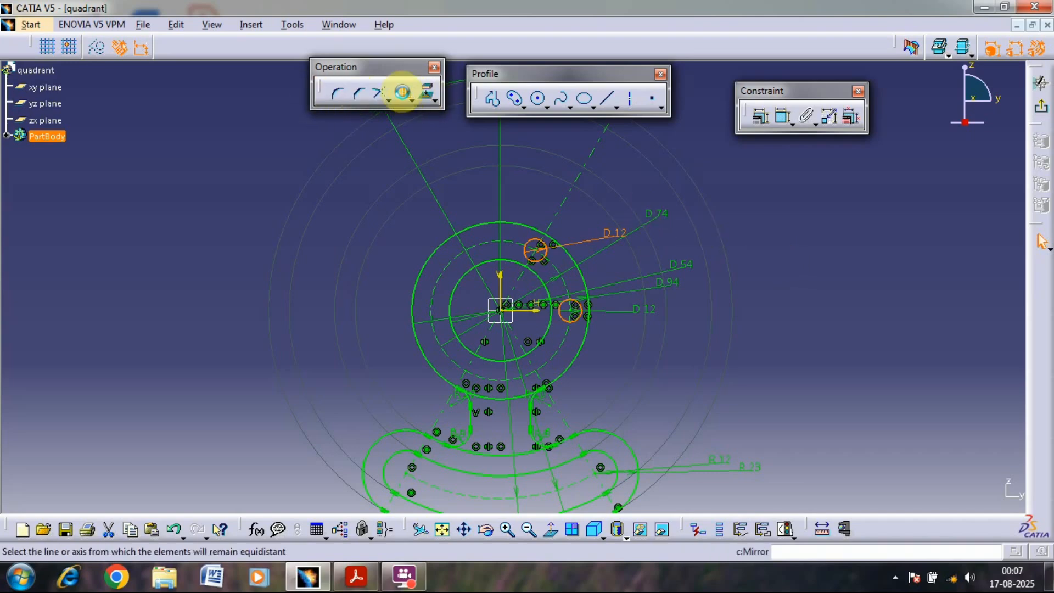
pyautogui.click(499, 279)
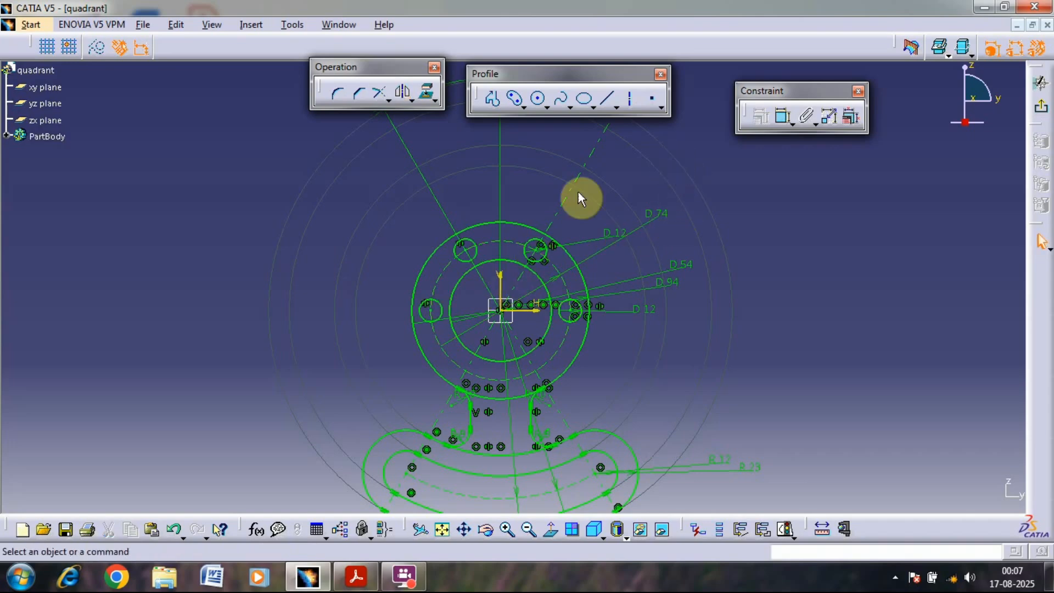
# Step: Mirror the two upper 12 mm hole circles about the horizontal sketch axis
pyautogui.click(478, 245)
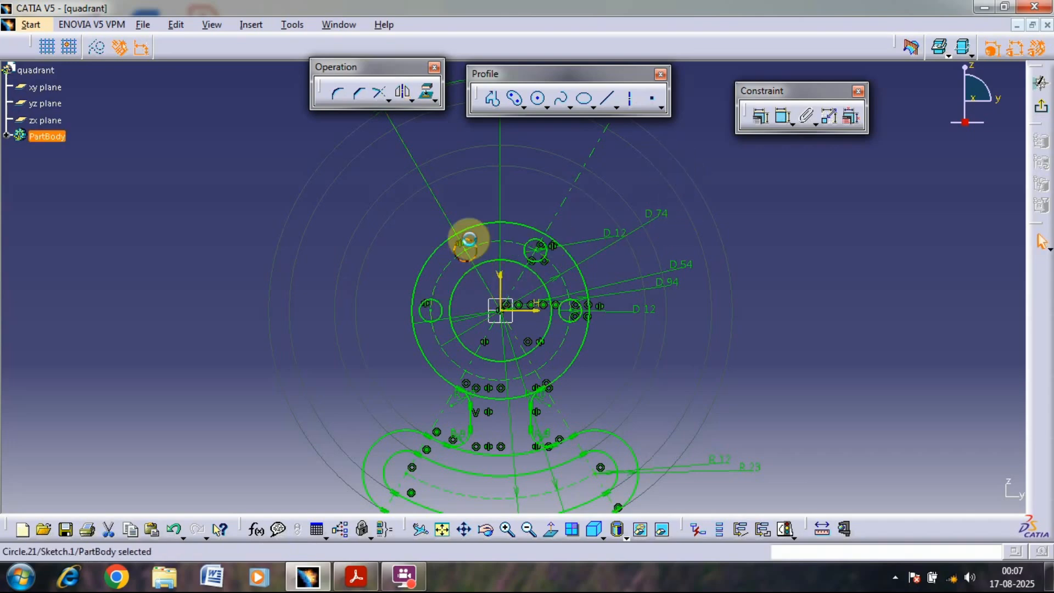
pyautogui.keyDown('ctrl'); pyautogui.click(551, 255); pyautogui.keyUp('ctrl')
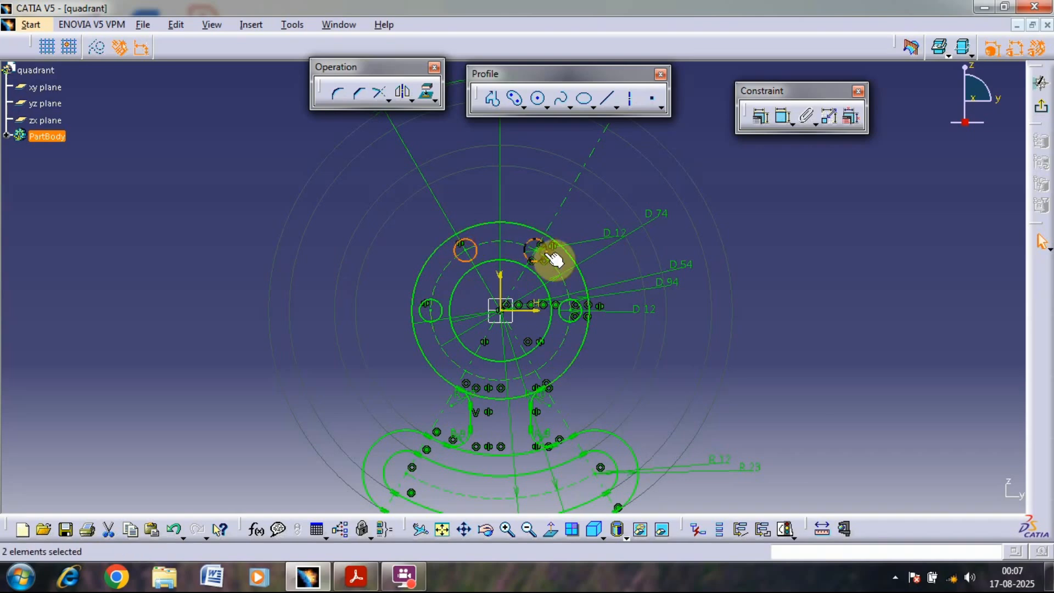
pyautogui.click(401, 95)
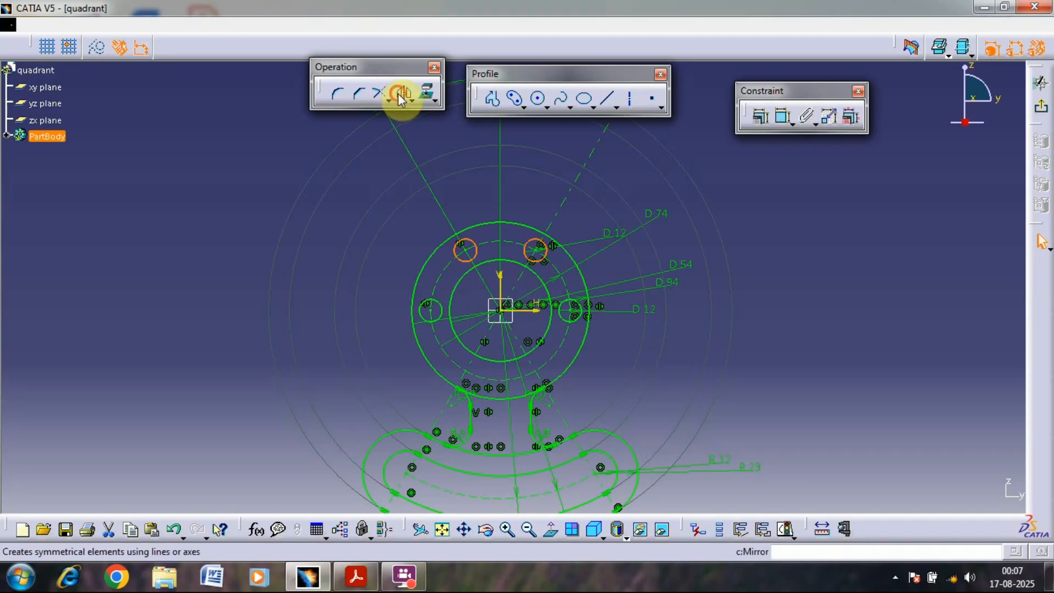
pyautogui.click(542, 311)
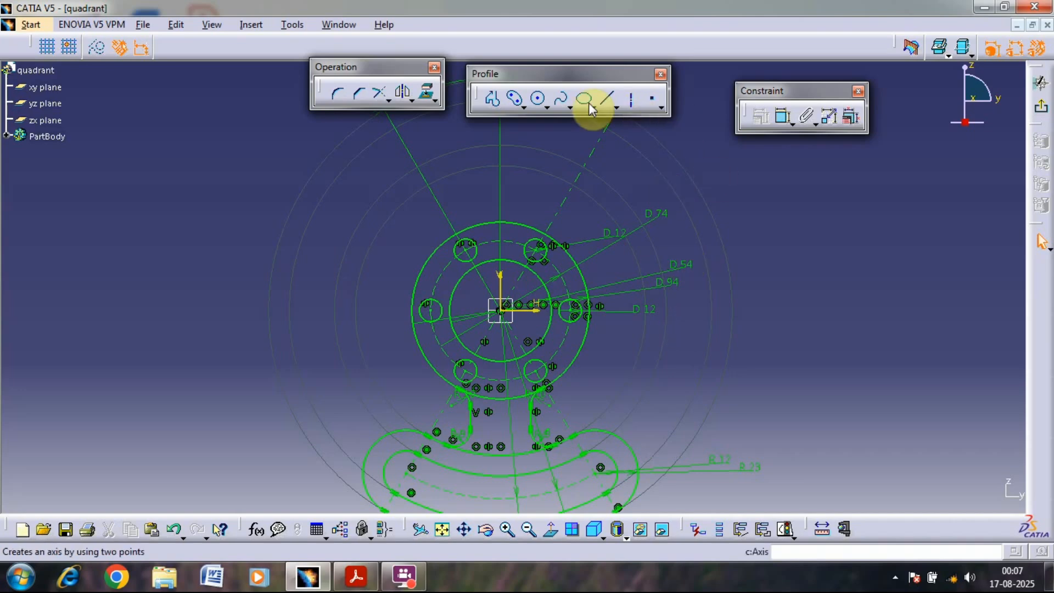
# Step: Quick Trim the 94 mm circle and the large slot's upper arc between the two neck lines to open the outline
pyautogui.click(388, 98)
pyautogui.click(389, 101)
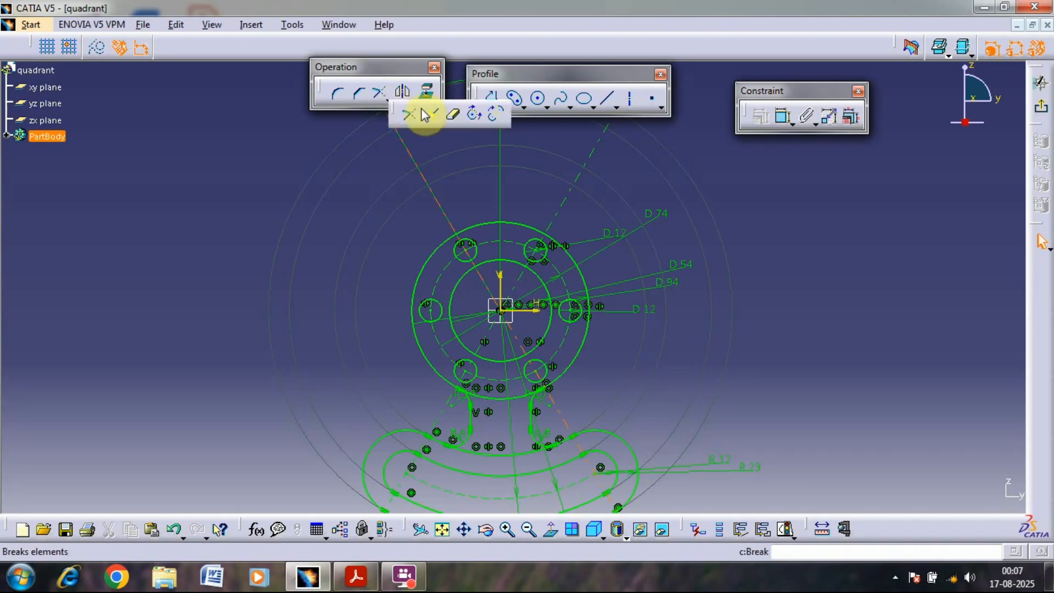
pyautogui.click(453, 116)
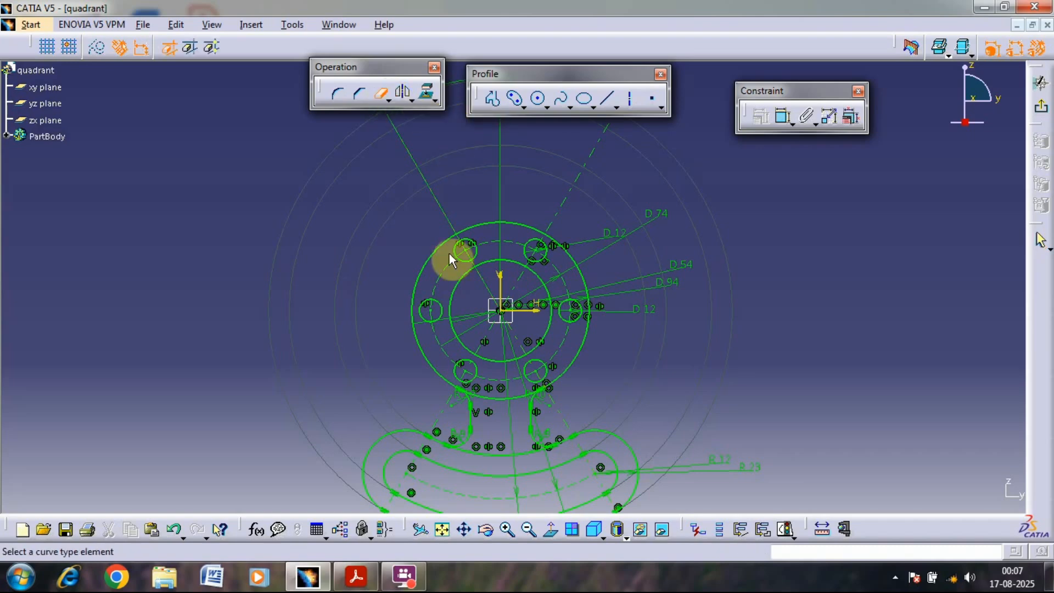
pyautogui.click(506, 400)
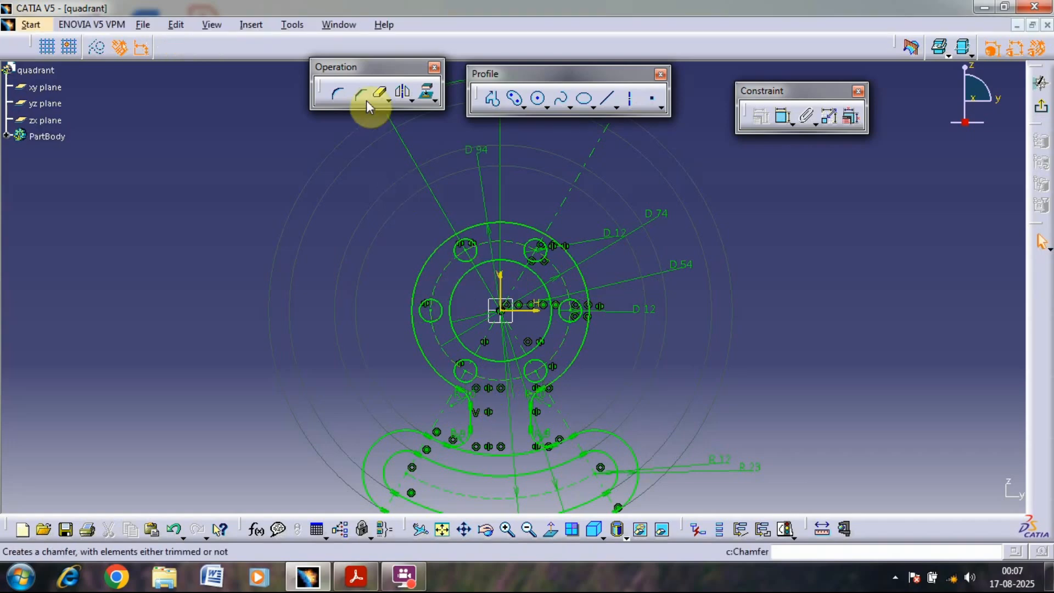
pyautogui.click(503, 451)
pyautogui.moveTo(618, 363)
pyautogui.mouseDown(button='middle')
pyautogui.moveTo(680, 320)
pyautogui.moveTo(699, 240)
pyautogui.mouseUp(button='middle')
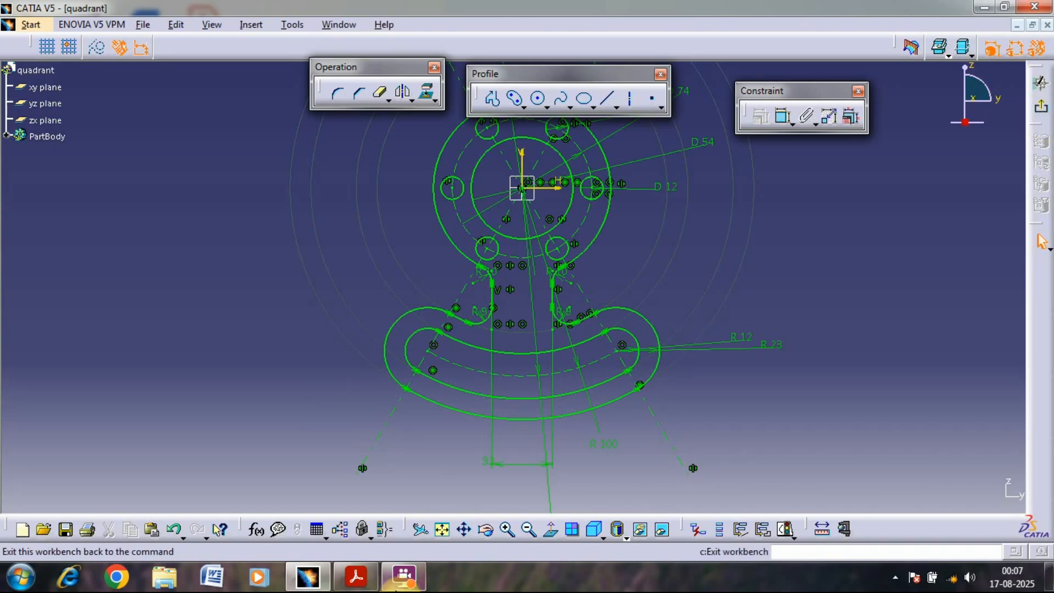
# Step: Compare the finished sketch with the Quadrant in the PDF drawing and exit the sketch
pyautogui.click(337, 578)
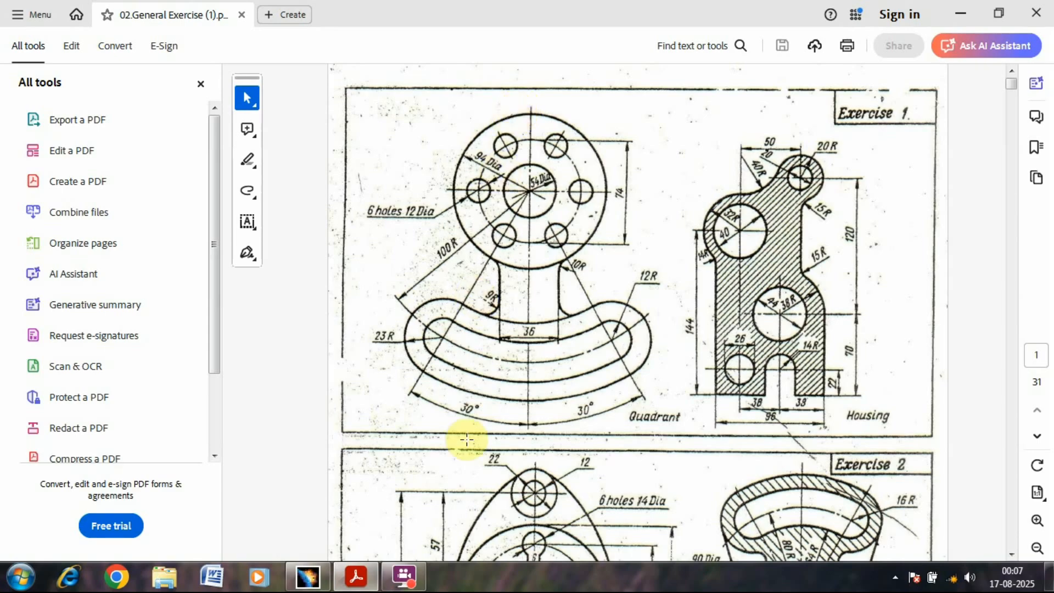
pyautogui.click(337, 575)
pyautogui.click(1041, 115)
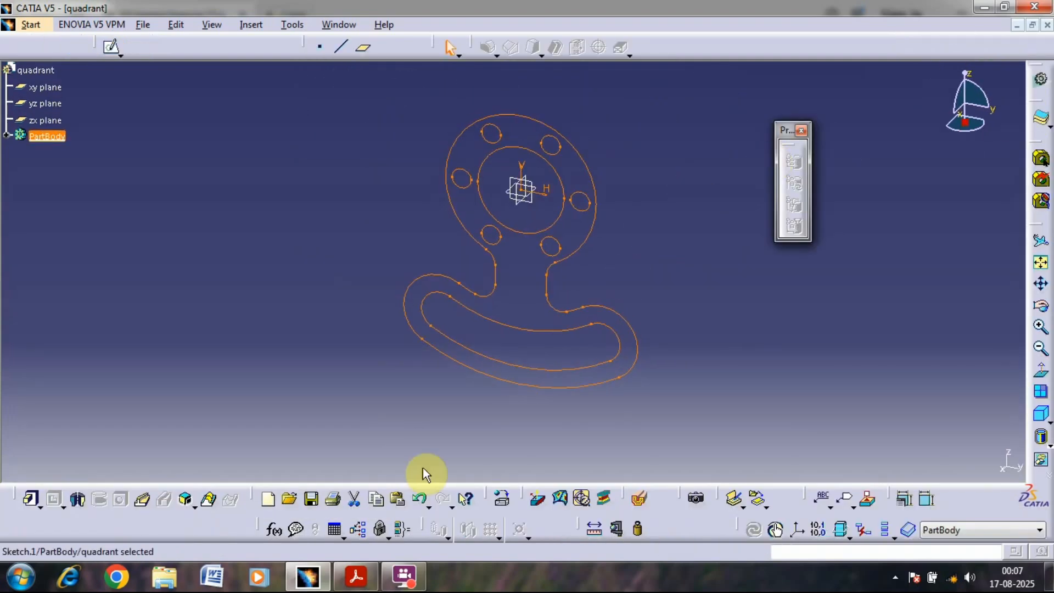
pyautogui.hotkey('ctrl', 'c')
pyautogui.click(363, 582)
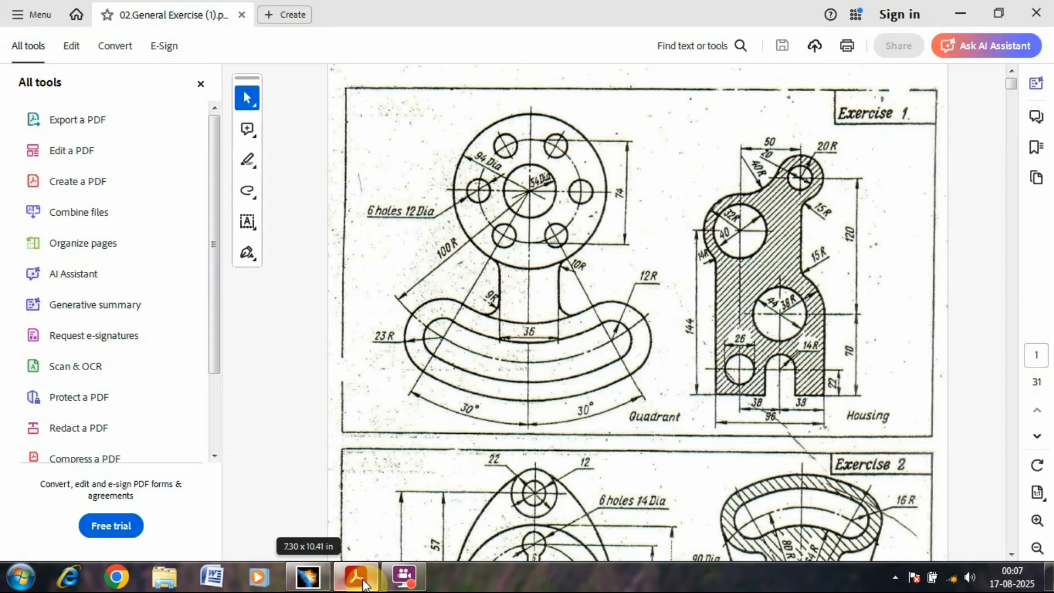
pyautogui.click(307, 577)
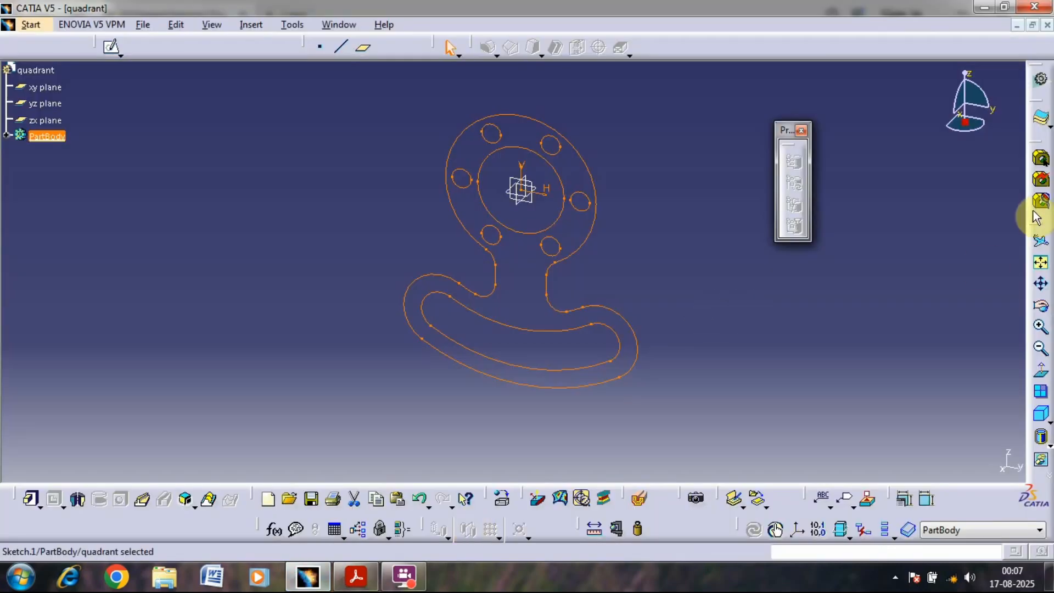
# Step: Pad the quadrant sketch with a length of 15 mm and mirrored extent
pyautogui.click(31, 499)
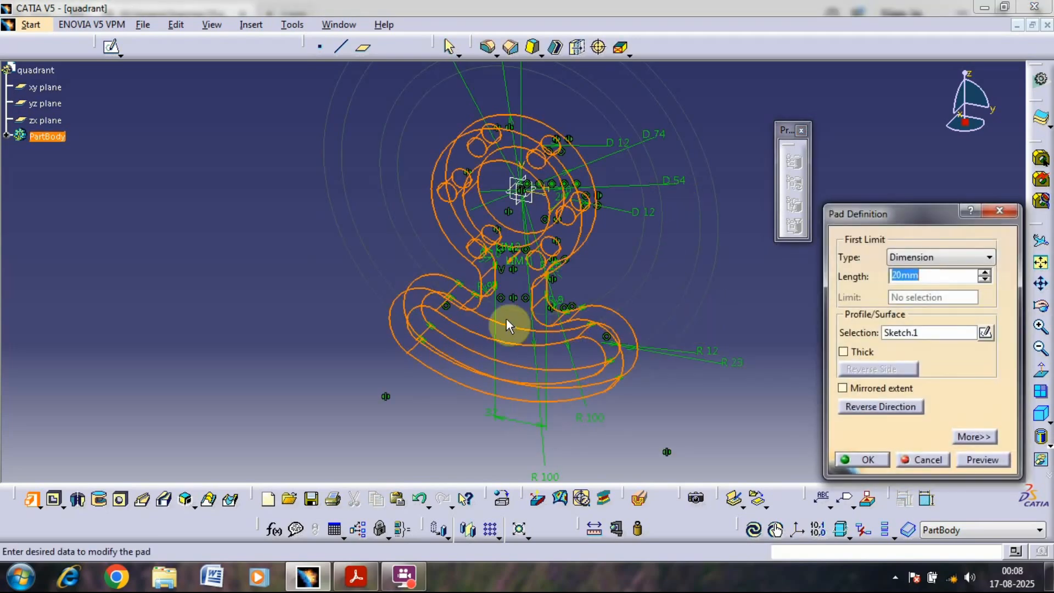
pyautogui.click(884, 388)
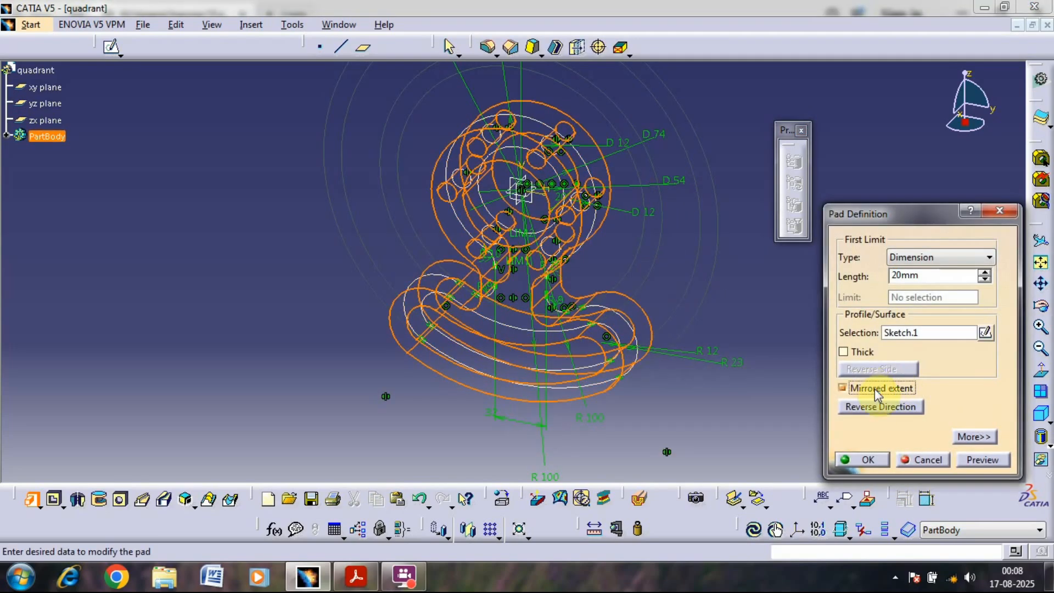
pyautogui.moveTo(929, 270); pyautogui.dragTo(890, 285)
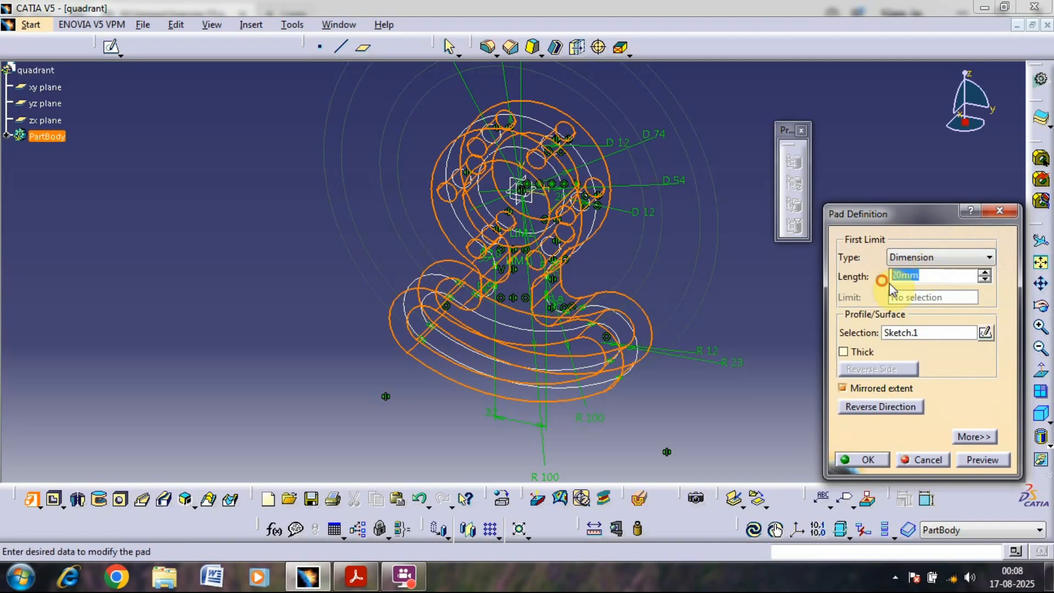
pyautogui.write('15')
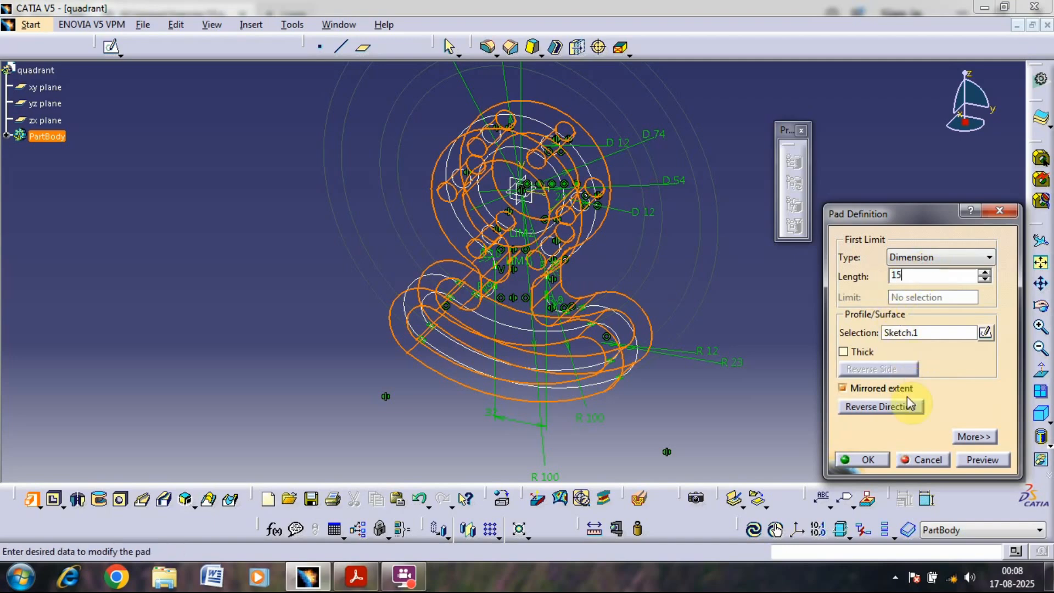
pyautogui.click(871, 458)
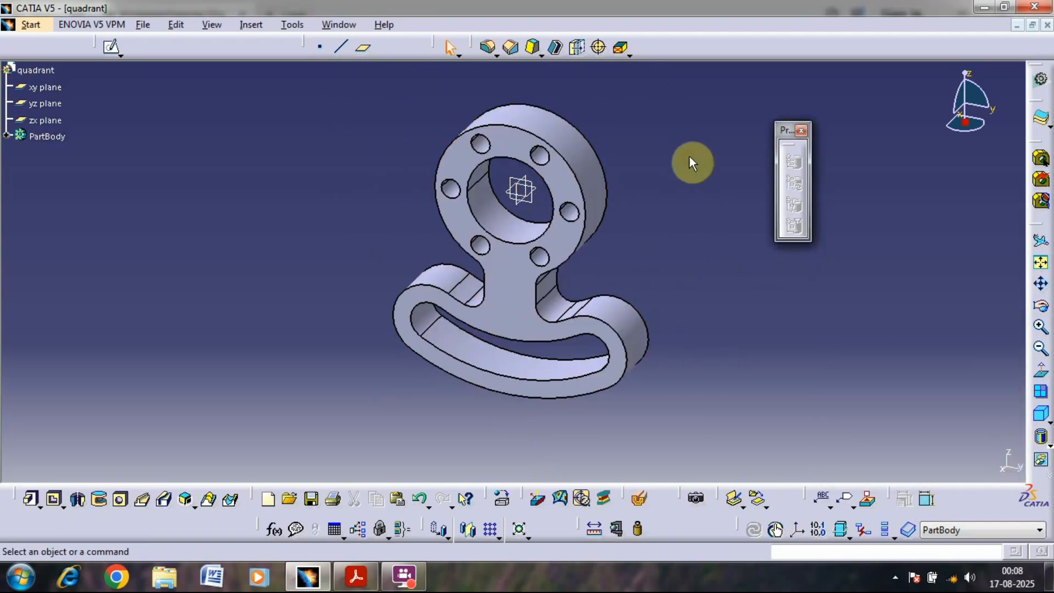
pyautogui.moveTo(652, 207); pyautogui.dragTo(671, 233, button='middle')
pyautogui.click(404, 576)
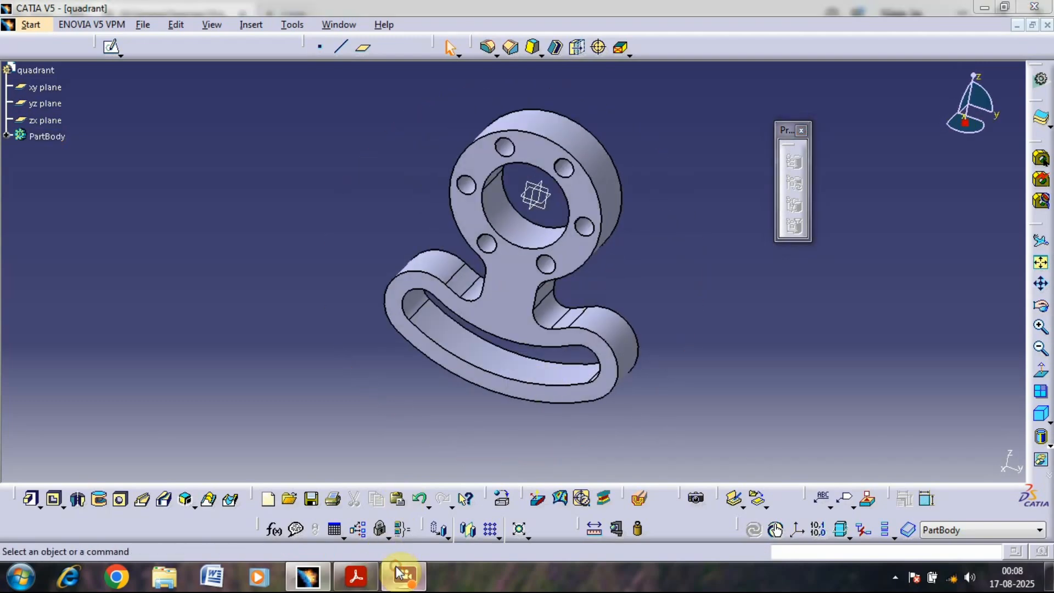